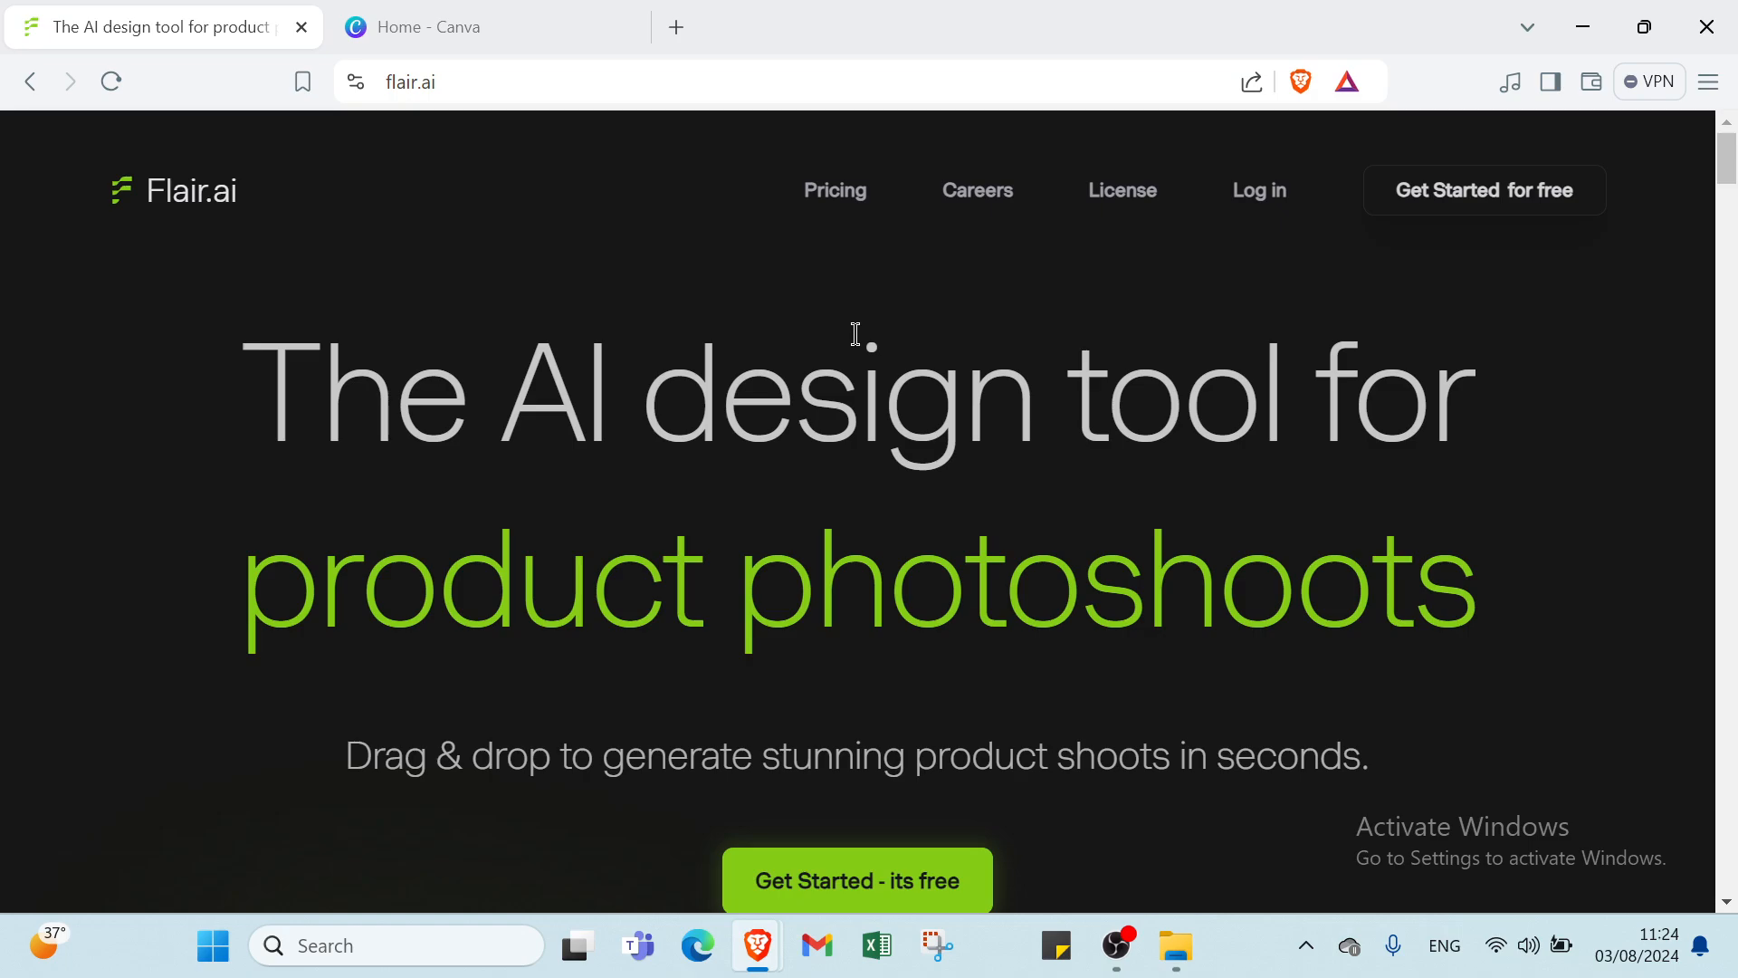
Step: Look through the Flair.ai homepage, including its template examples and feature sections, and return to its beginning
scroll(724, 520, down, 2)
scroll(762, 544, up, 2)
scroll(833, 461, down, 1)
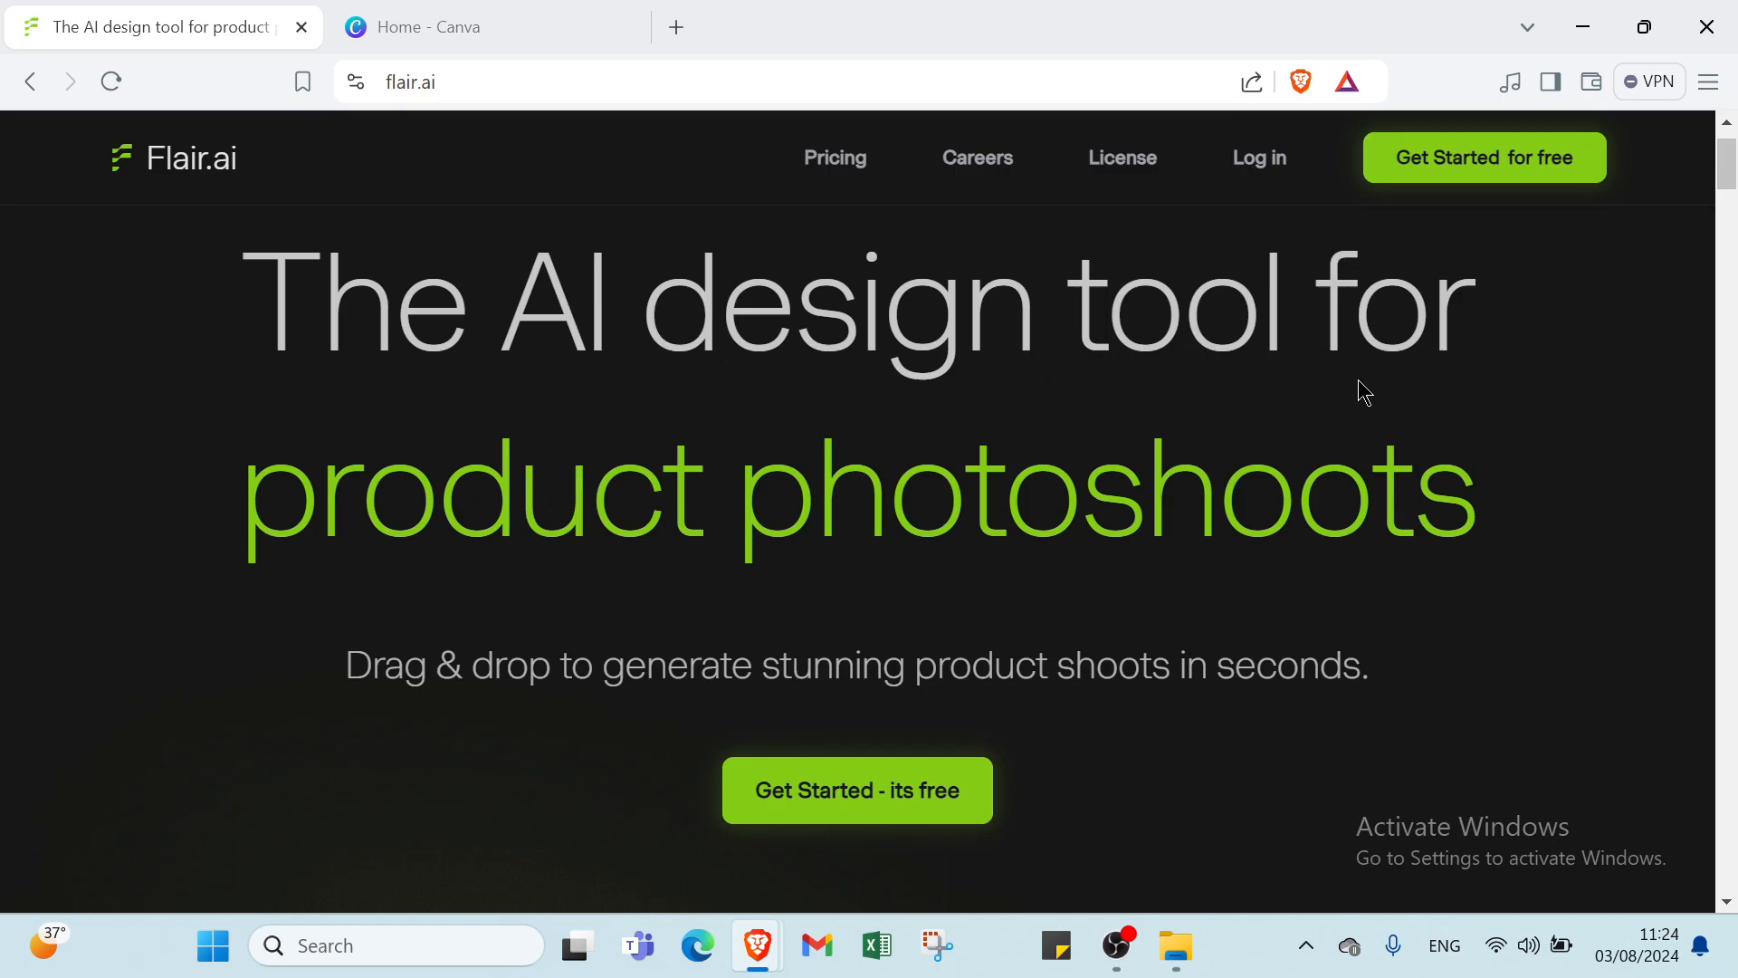
scroll(465, 574, down, 3)
scroll(873, 419, up, 1)
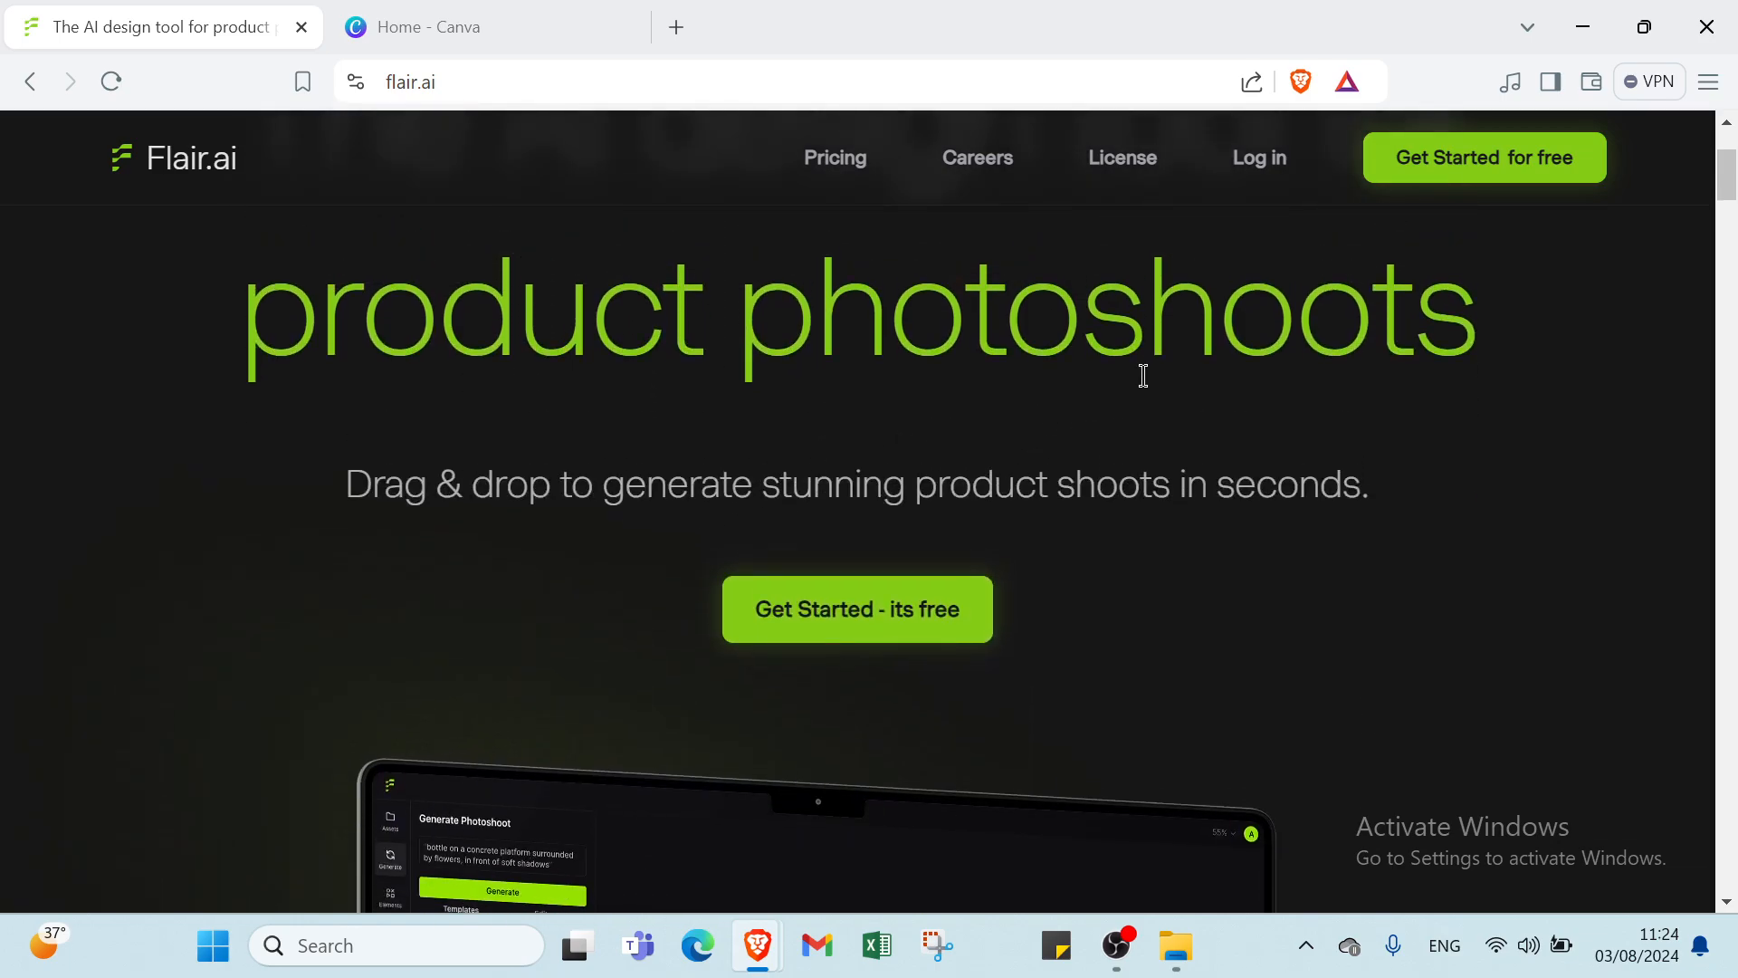
scroll(978, 345, down, 10)
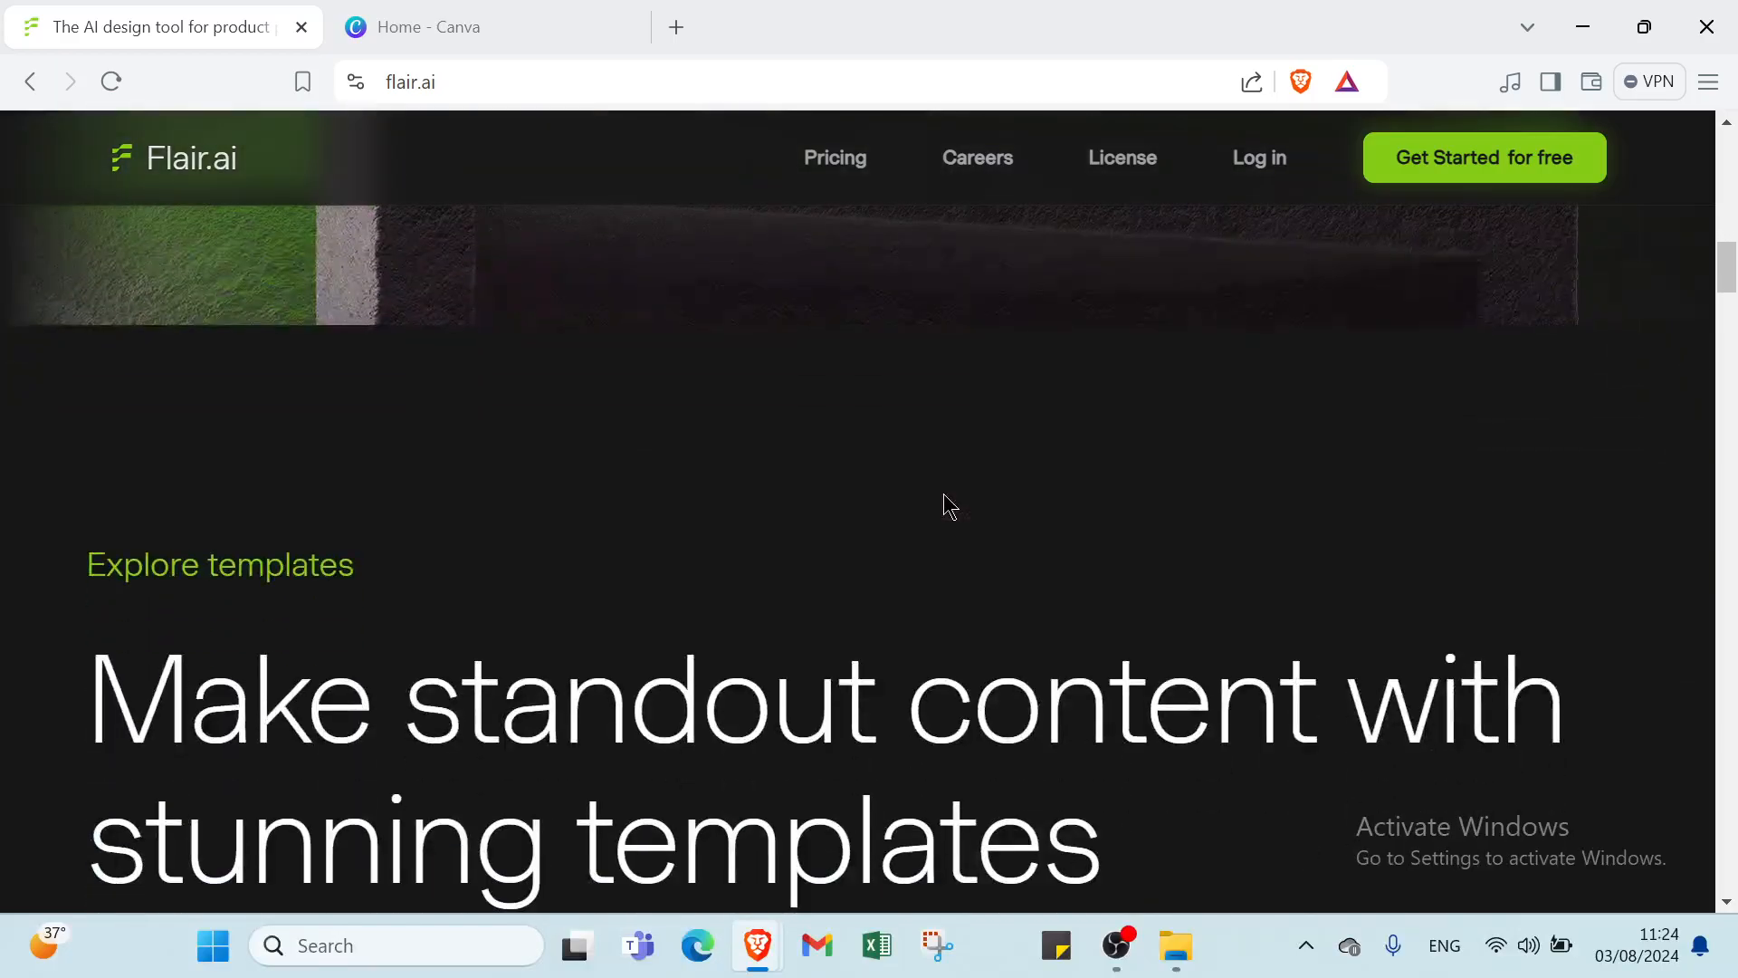
scroll(943, 502, down, 10)
scroll(769, 435, up, 2)
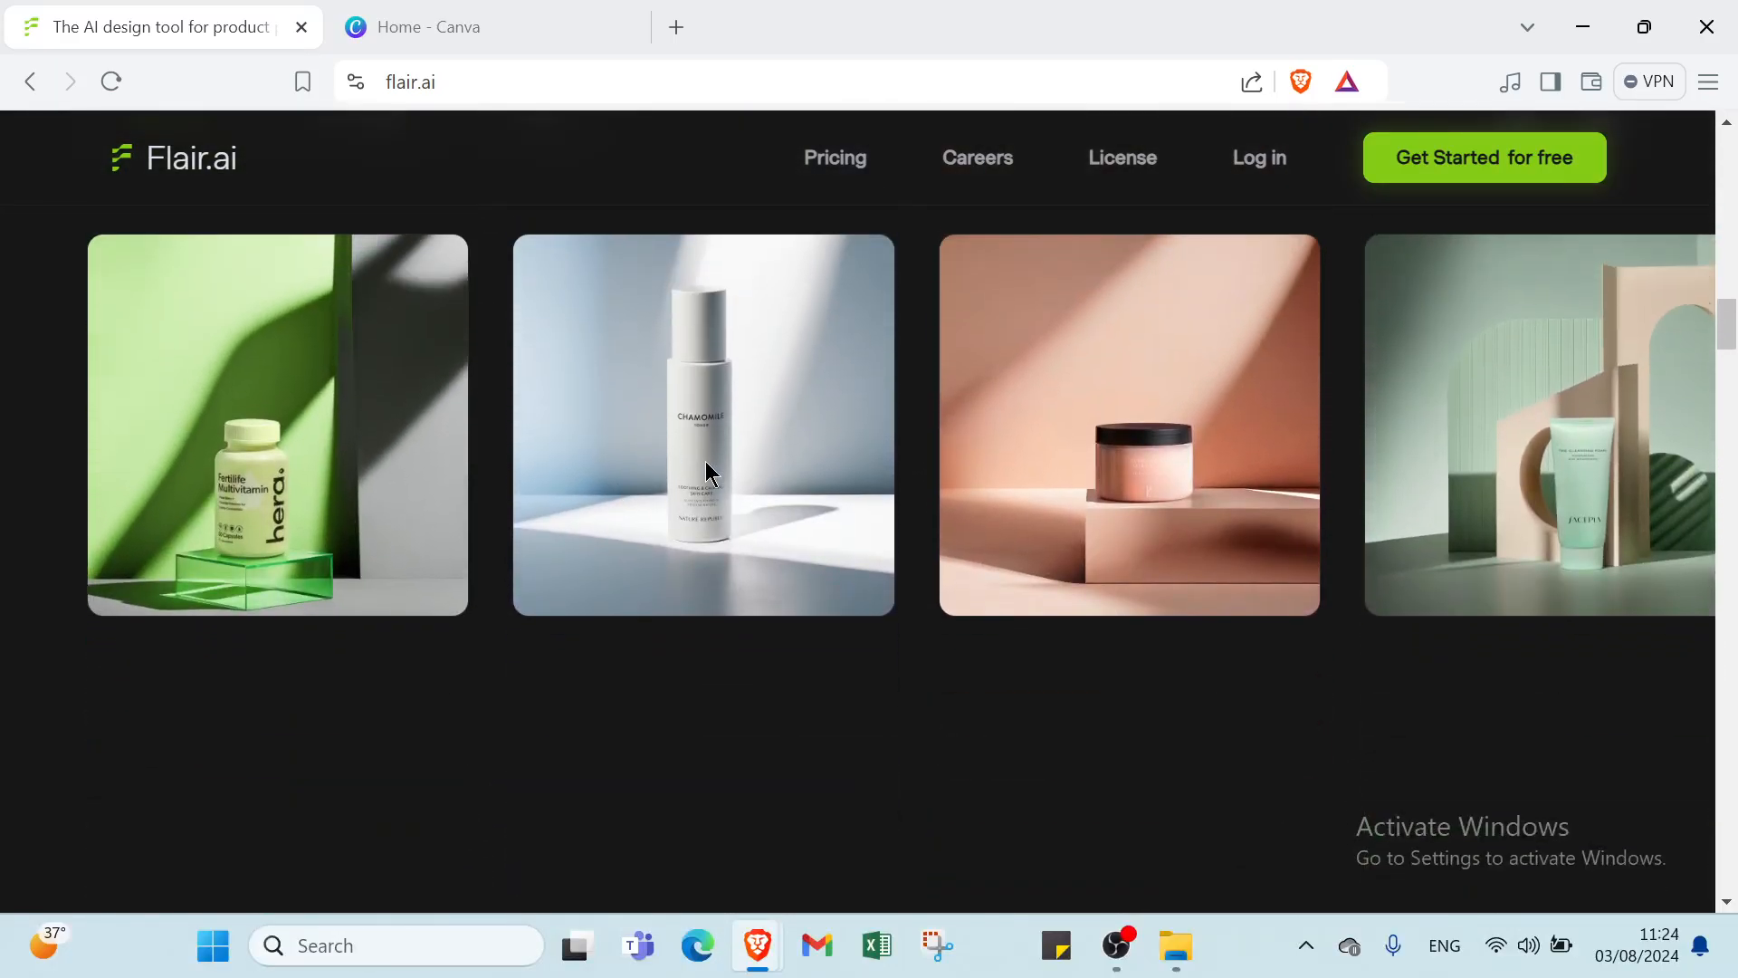
scroll(905, 569, up, 4)
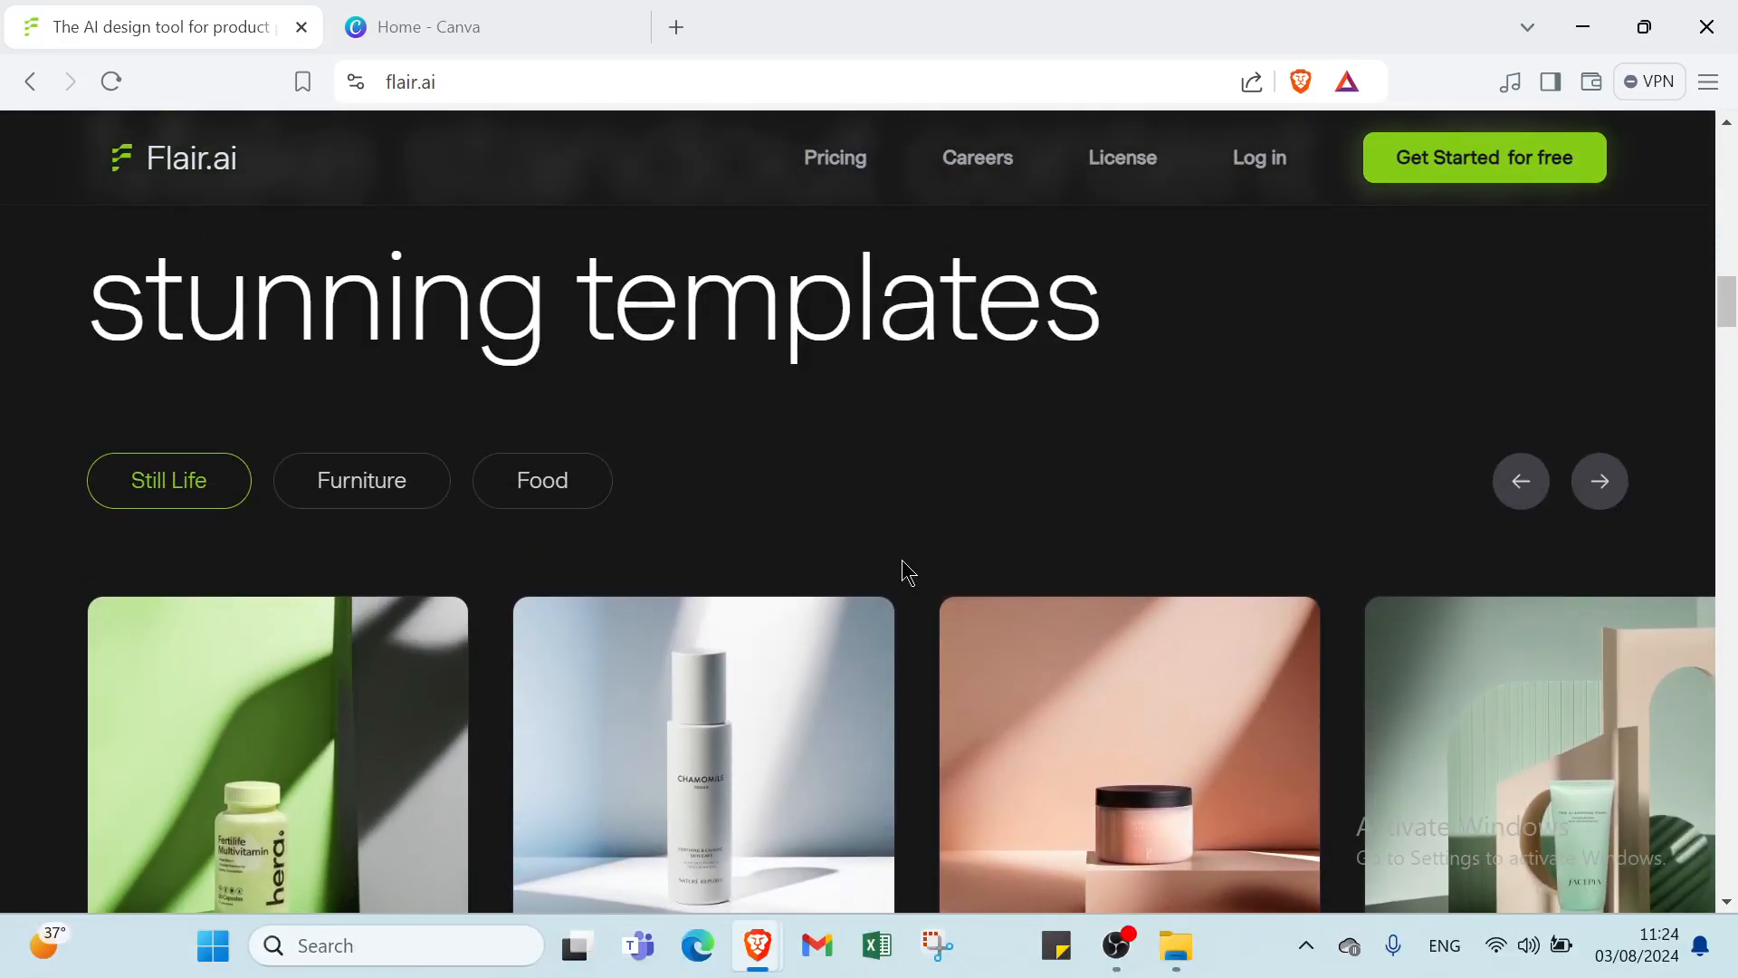
scroll(887, 579, down, 3)
scroll(733, 561, down, 15)
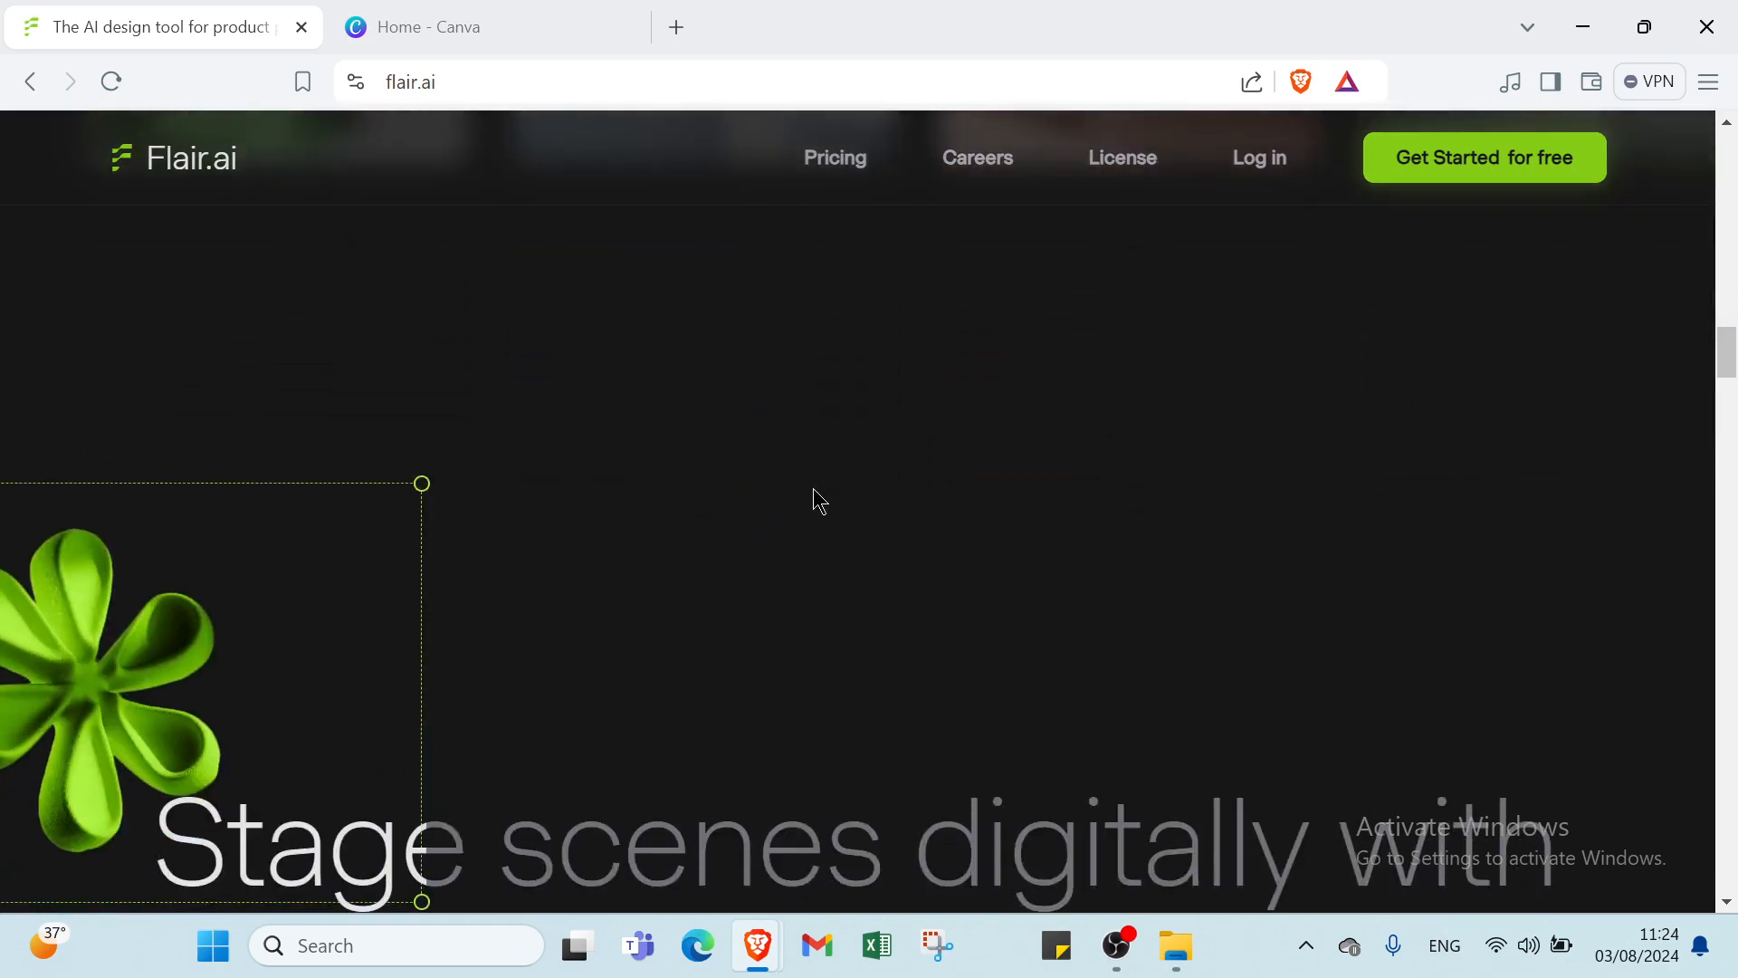
scroll(814, 493, down, 15)
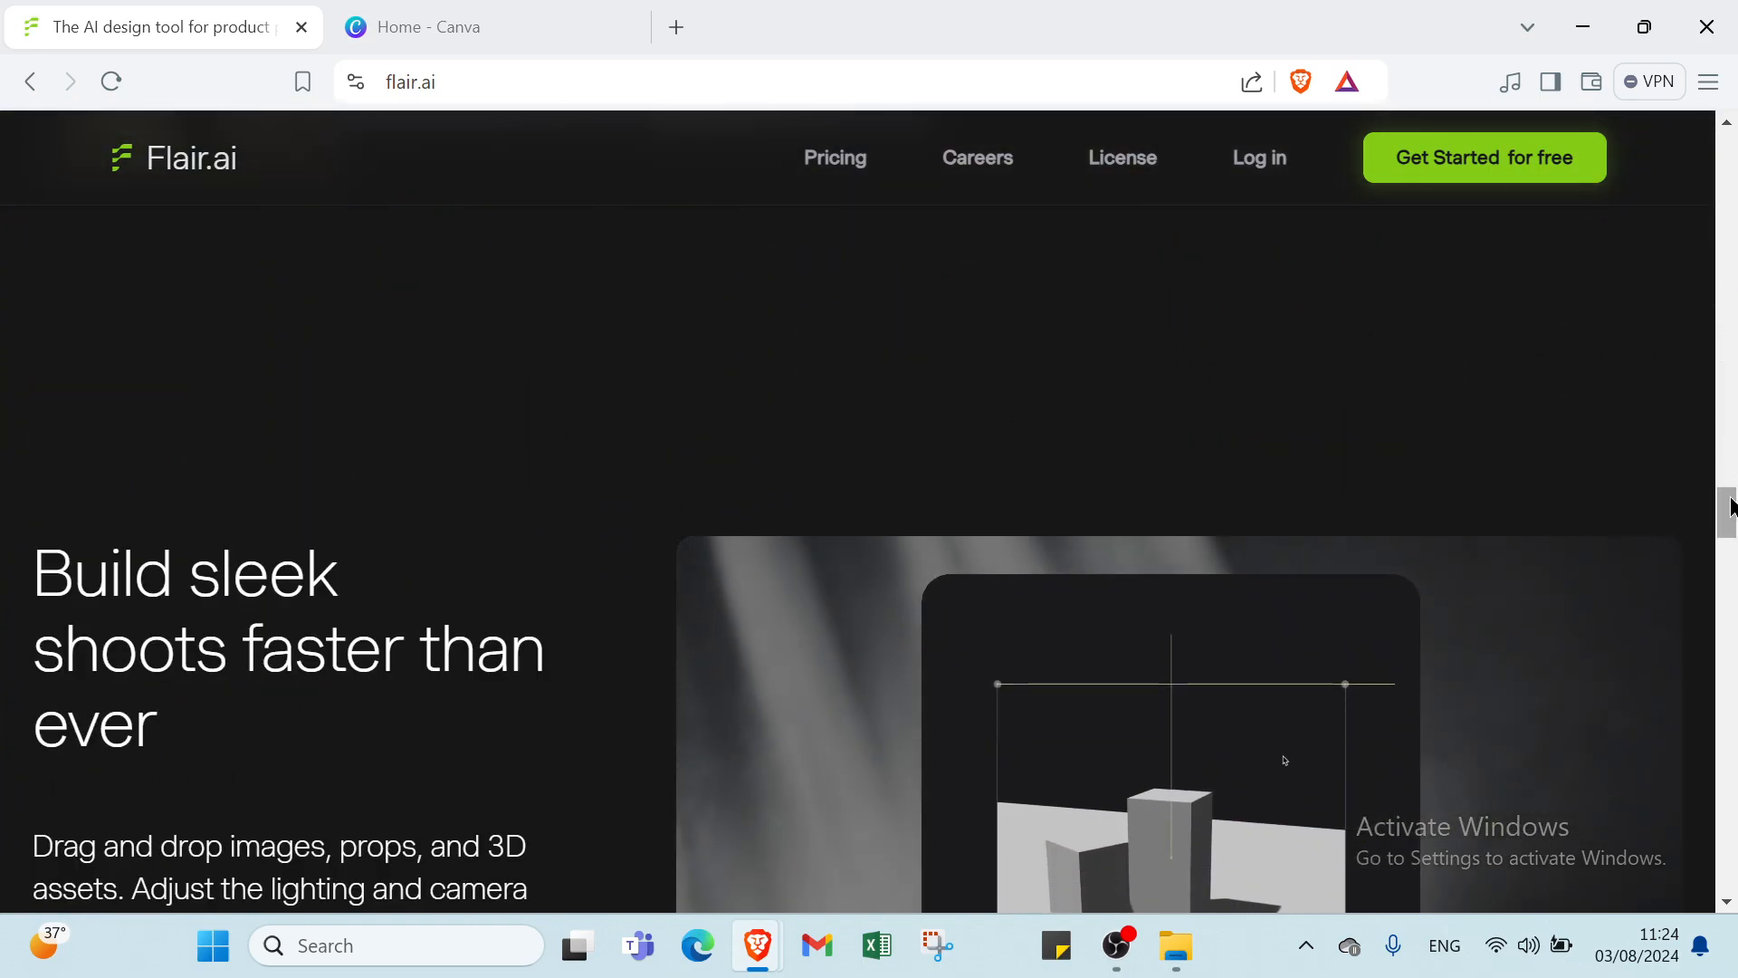
scroll(1182, 572, down, 15)
drag(1727, 672, 1717, 138)
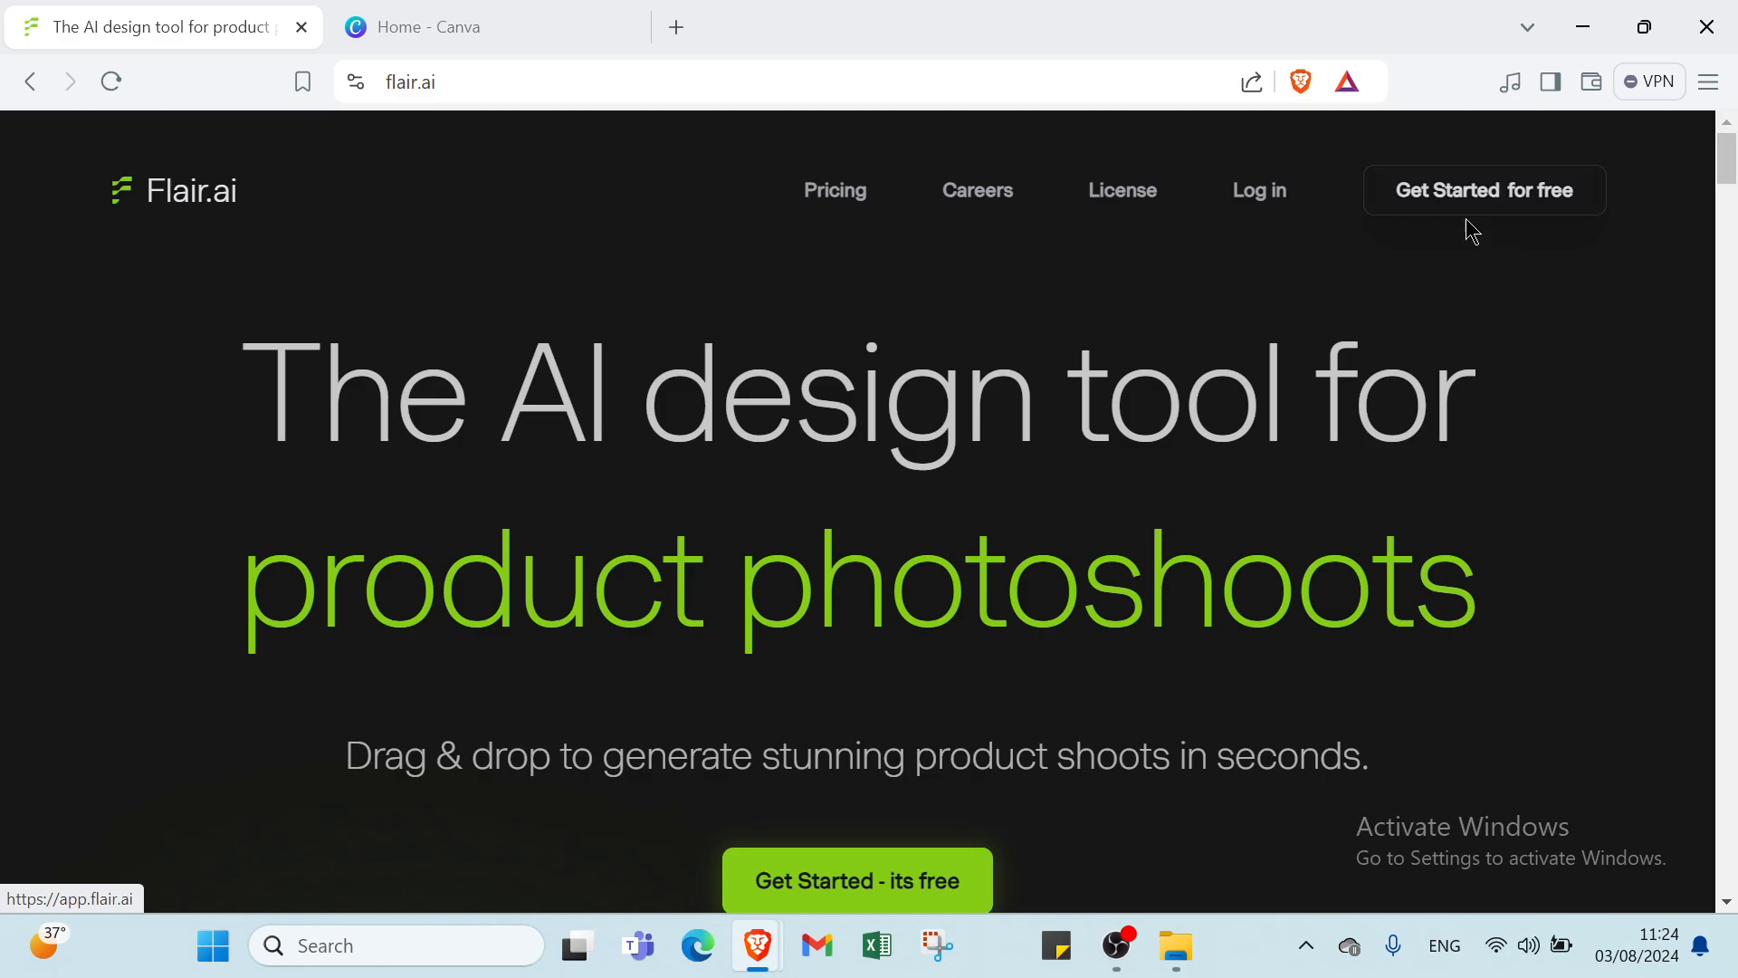
Step: Open the Flair.ai pricing page and compare the features of the Free, Pro and Pro+ plans
click(847, 190)
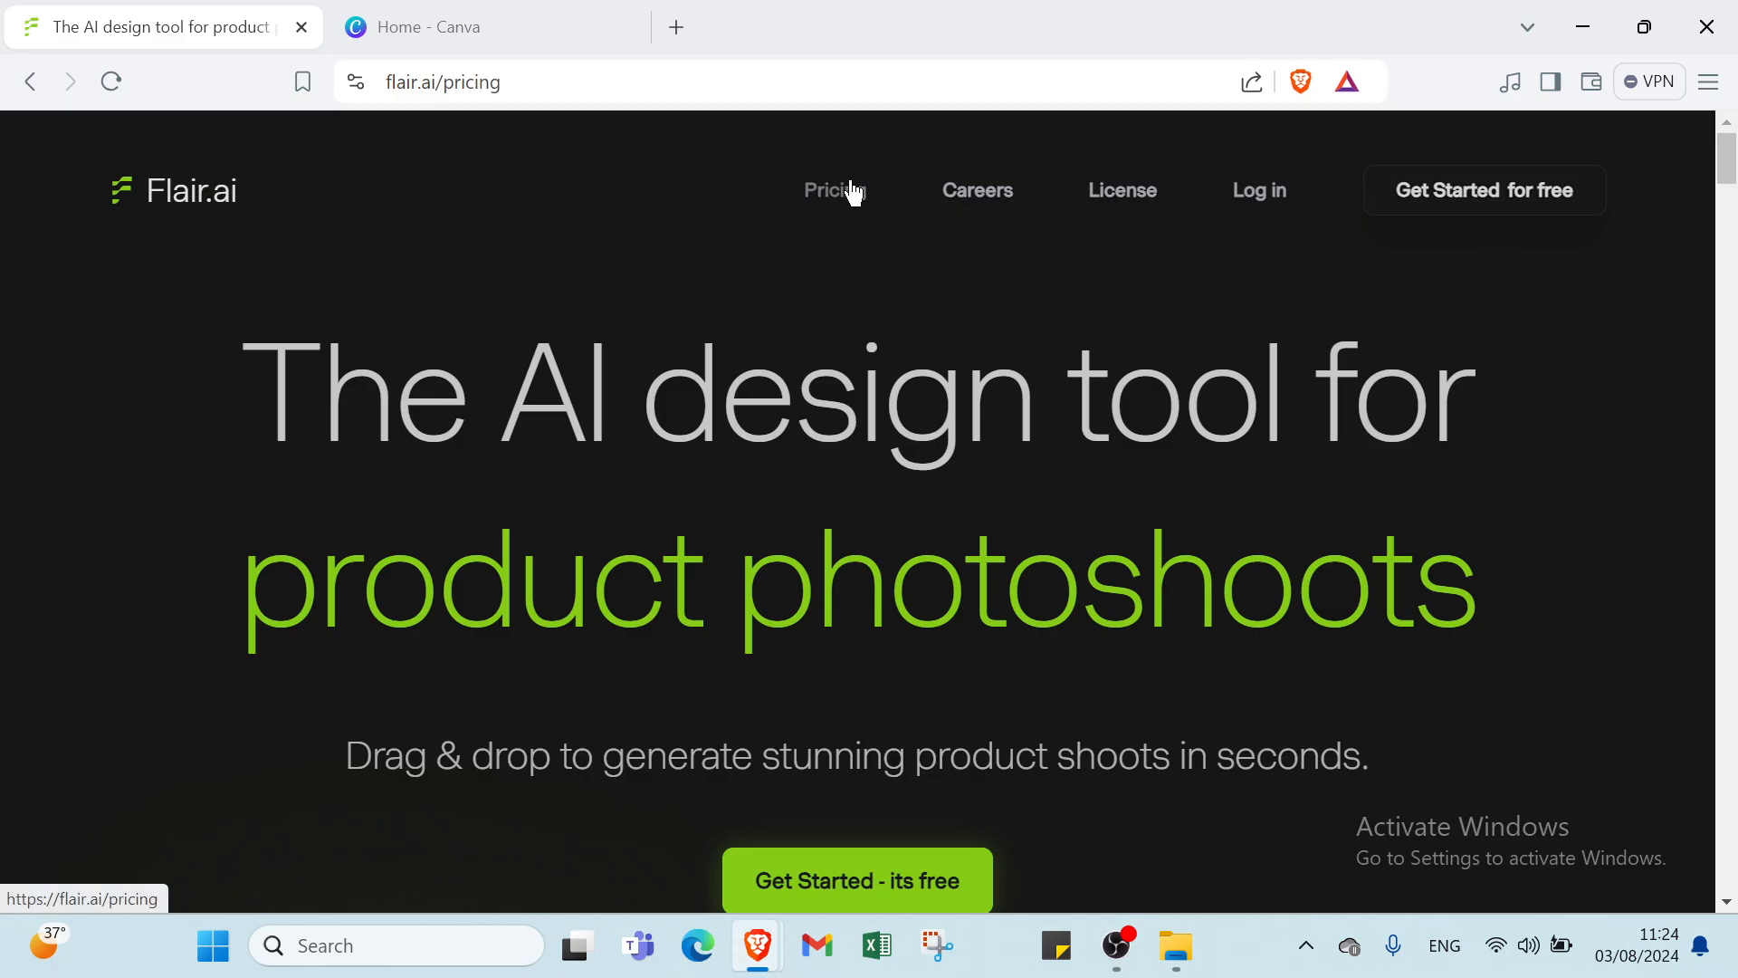
scroll(449, 442, down, 6)
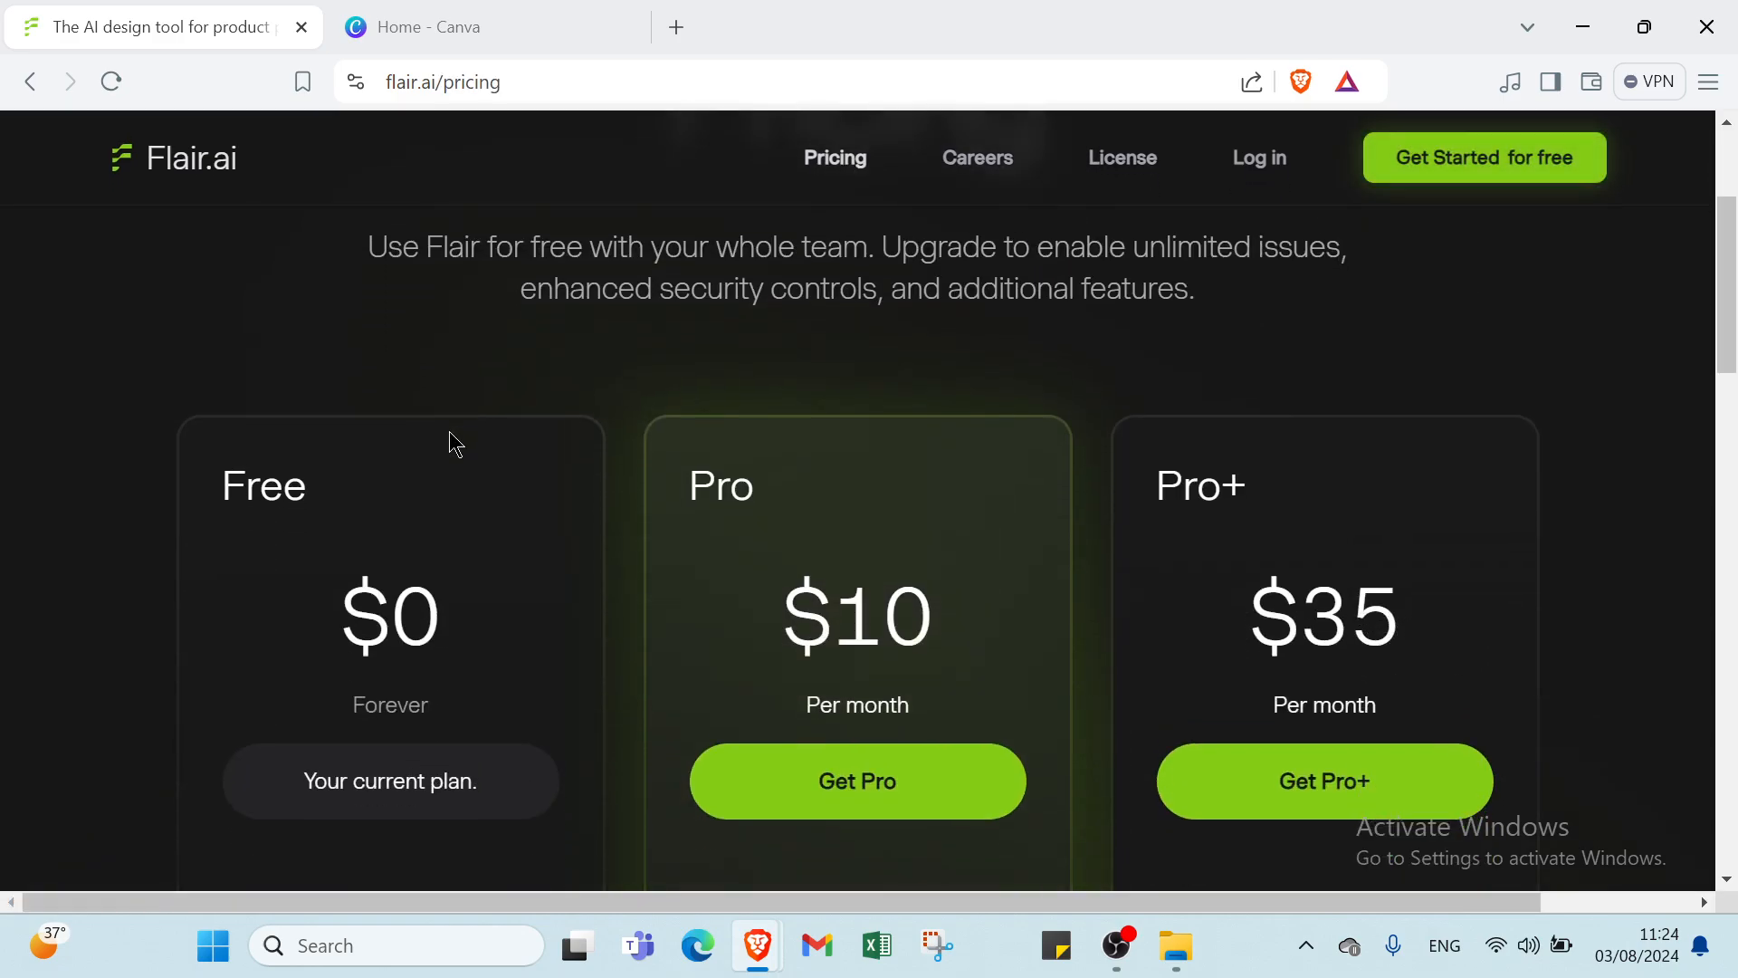
scroll(419, 496, right, 1)
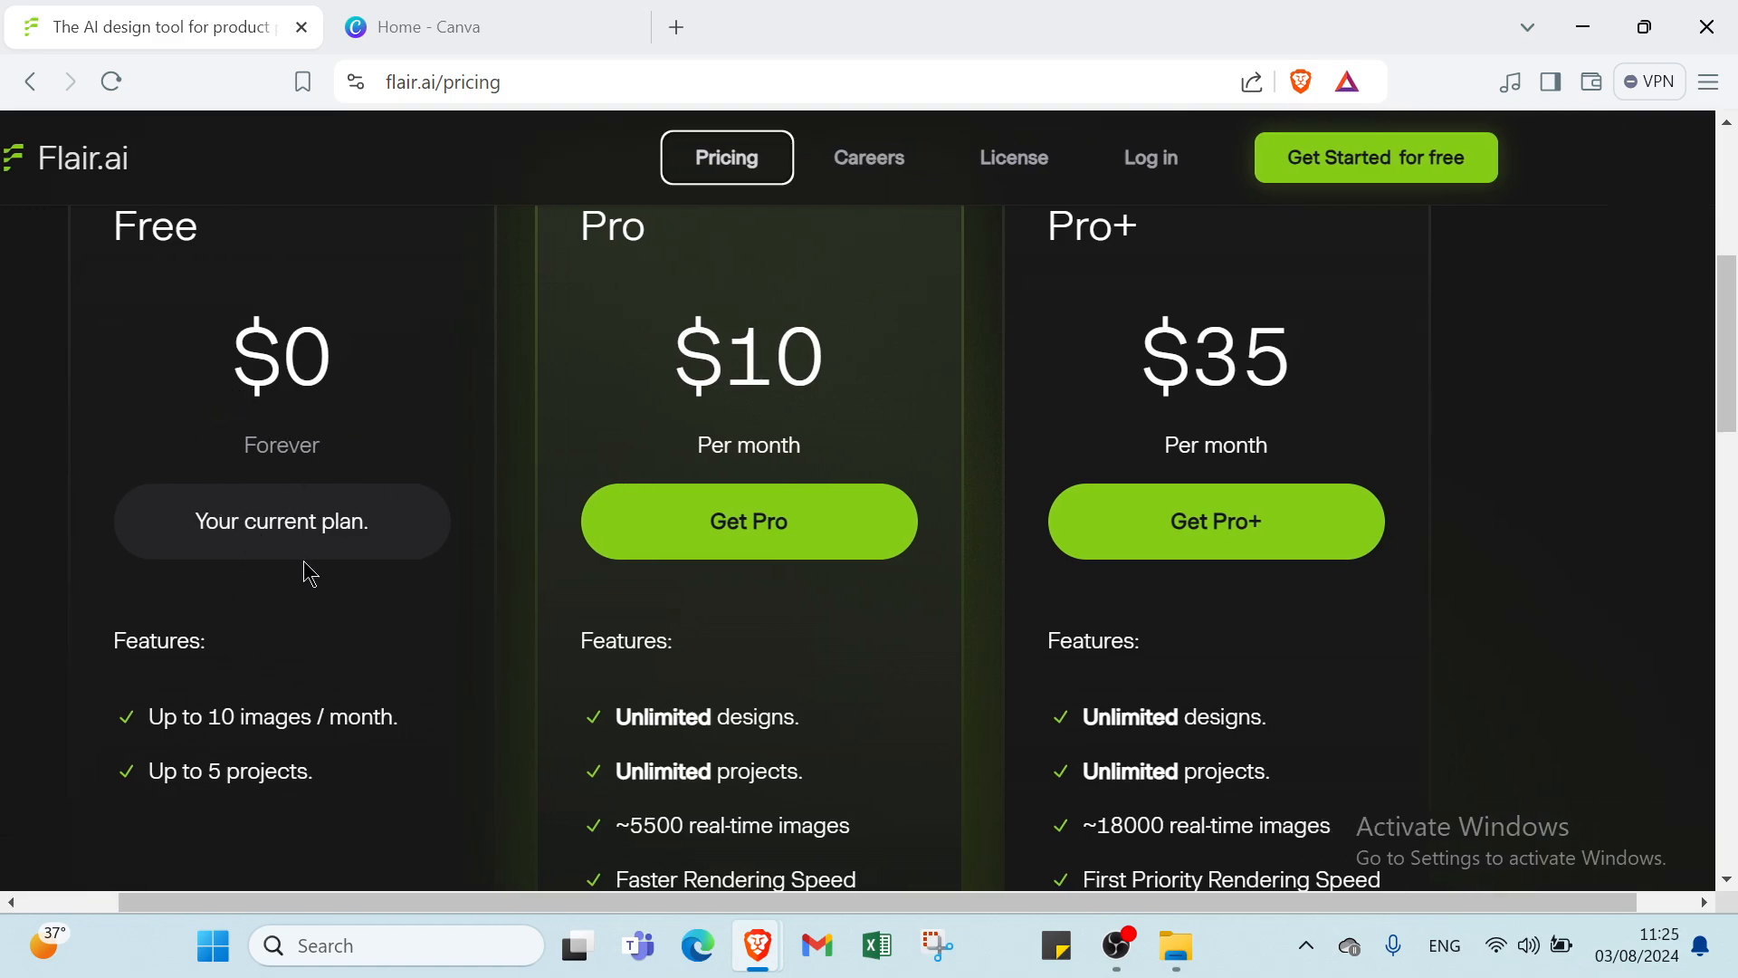
scroll(172, 683, down, 1)
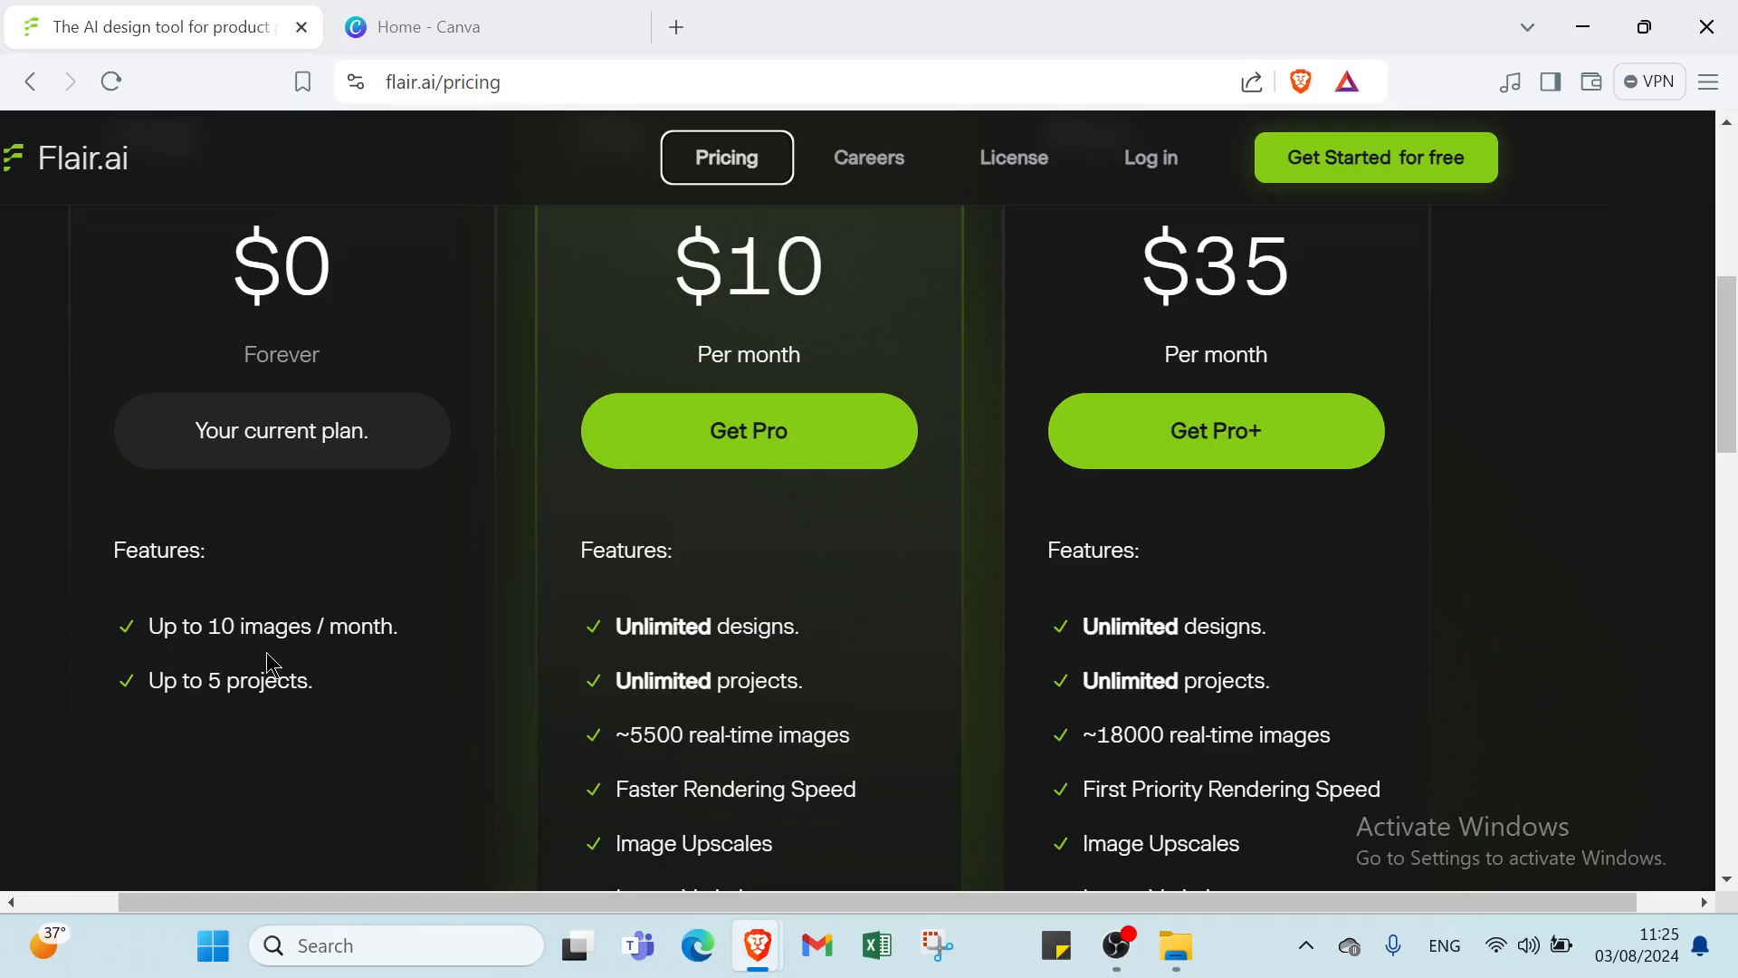
scroll(361, 624, right, 1)
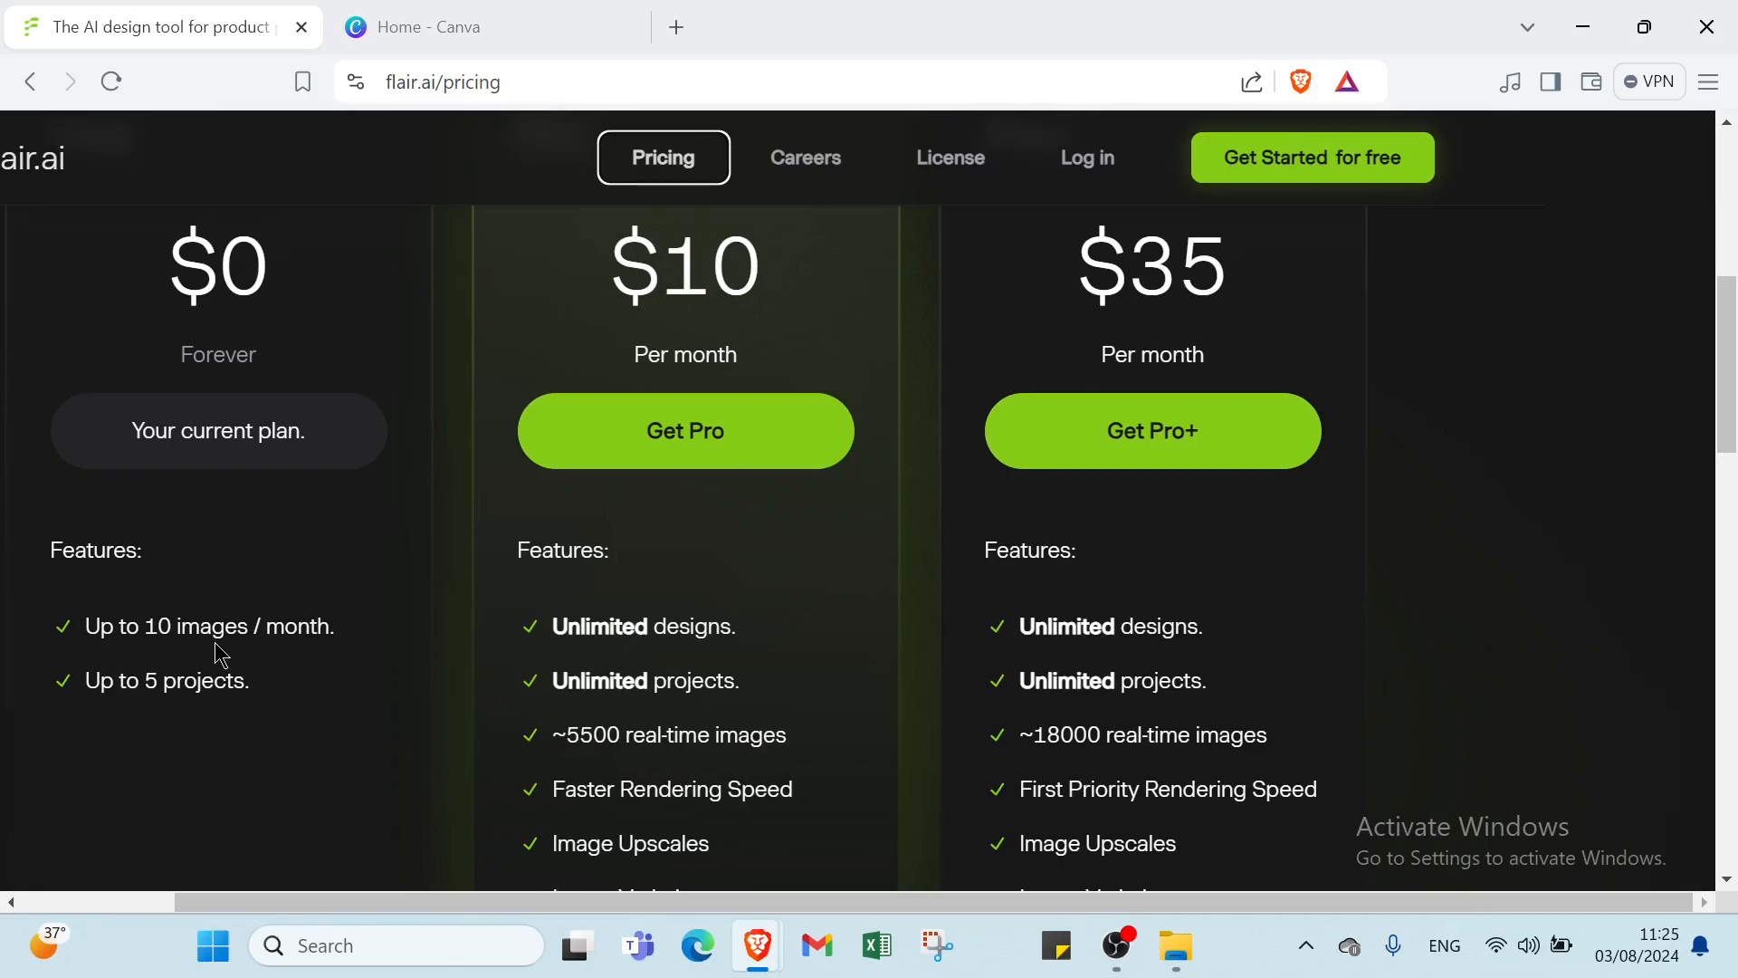
scroll(1164, 326, left, 3)
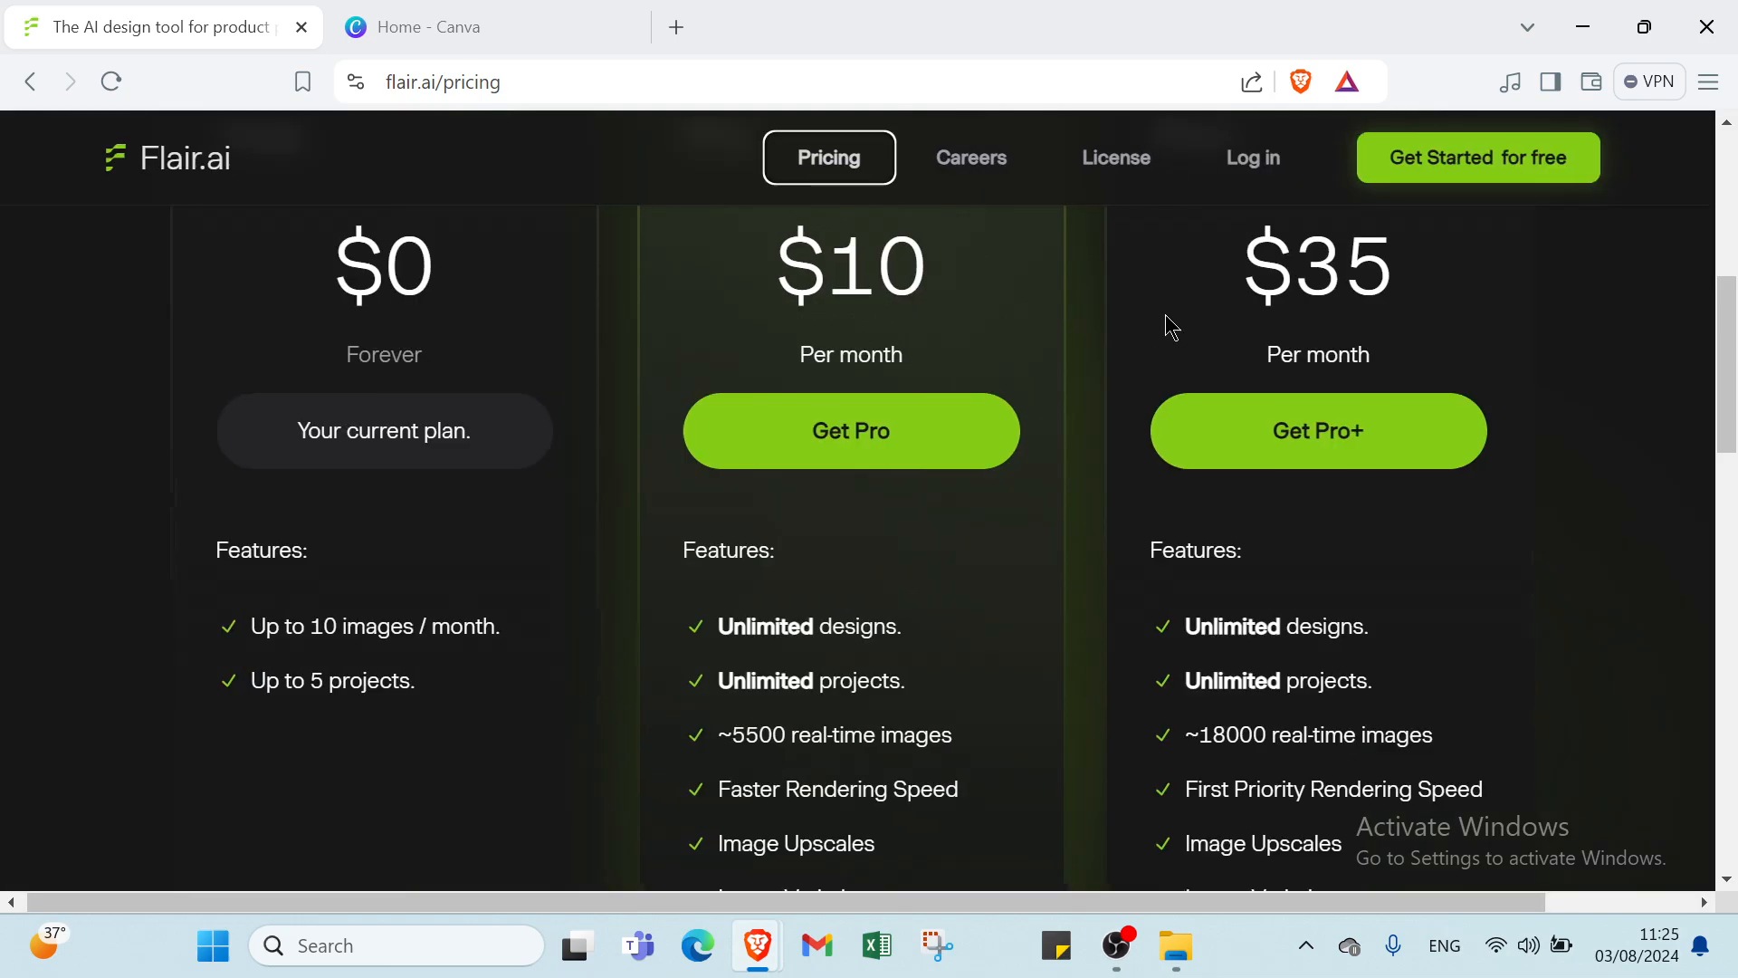
scroll(1164, 326, right, 1)
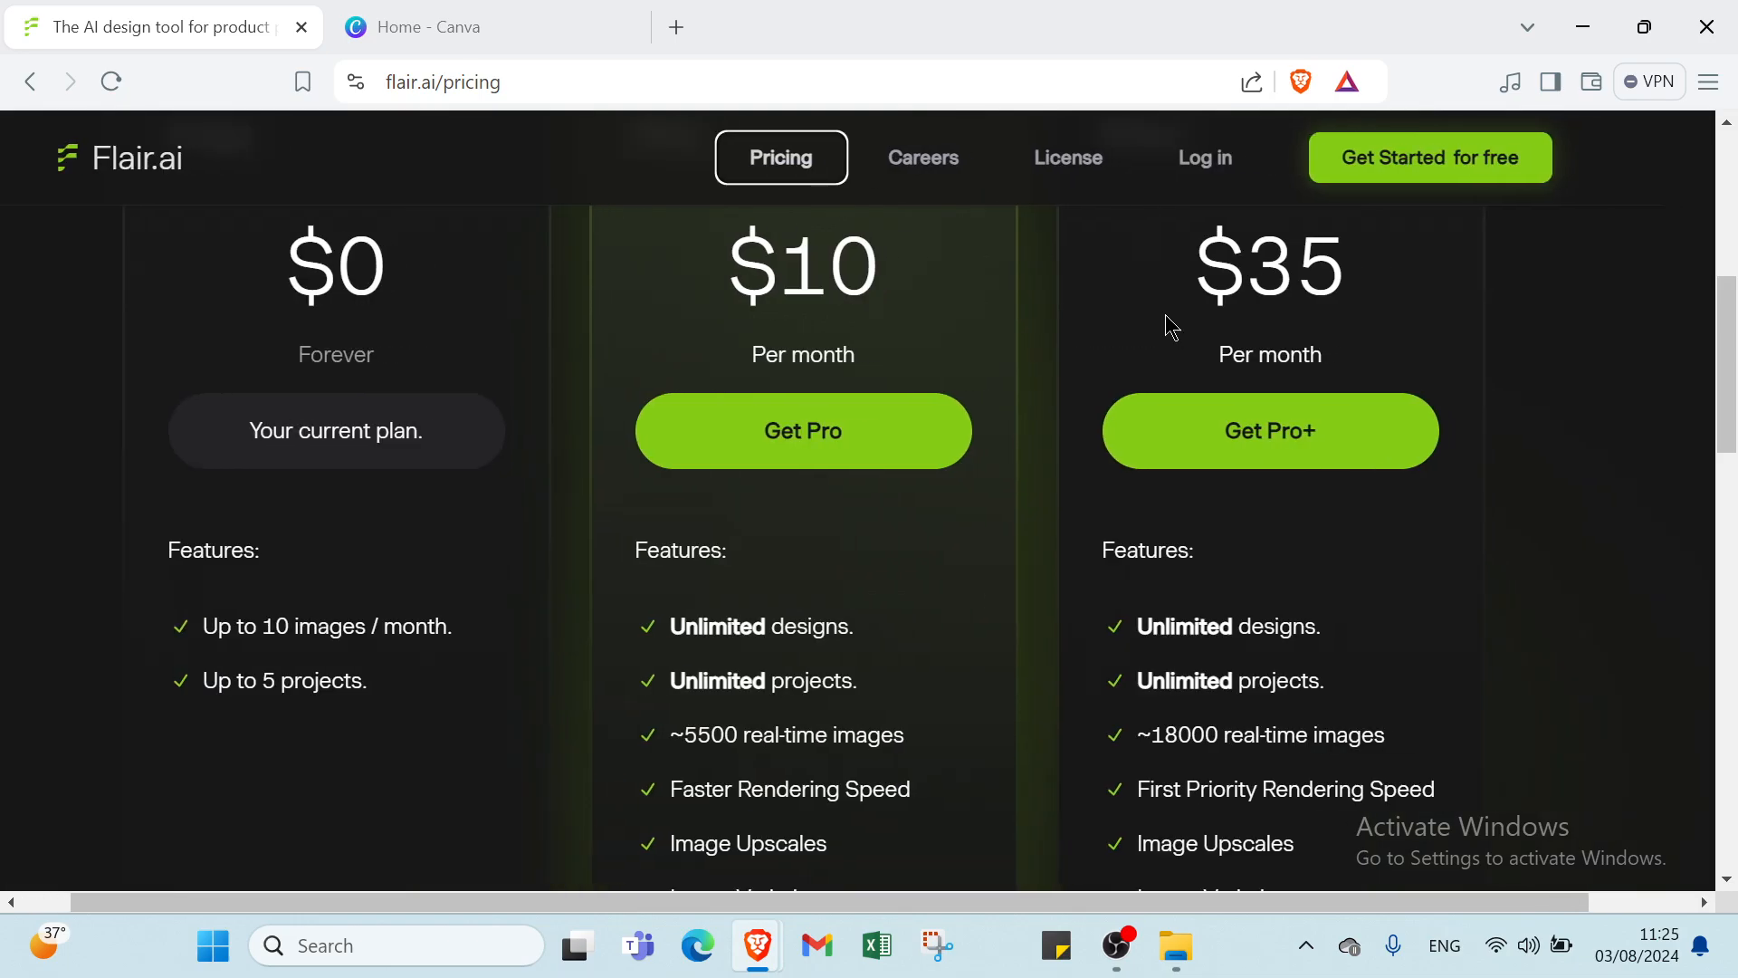
Step: Get started with Flair for free and sign in with an existing Google account
click(1509, 161)
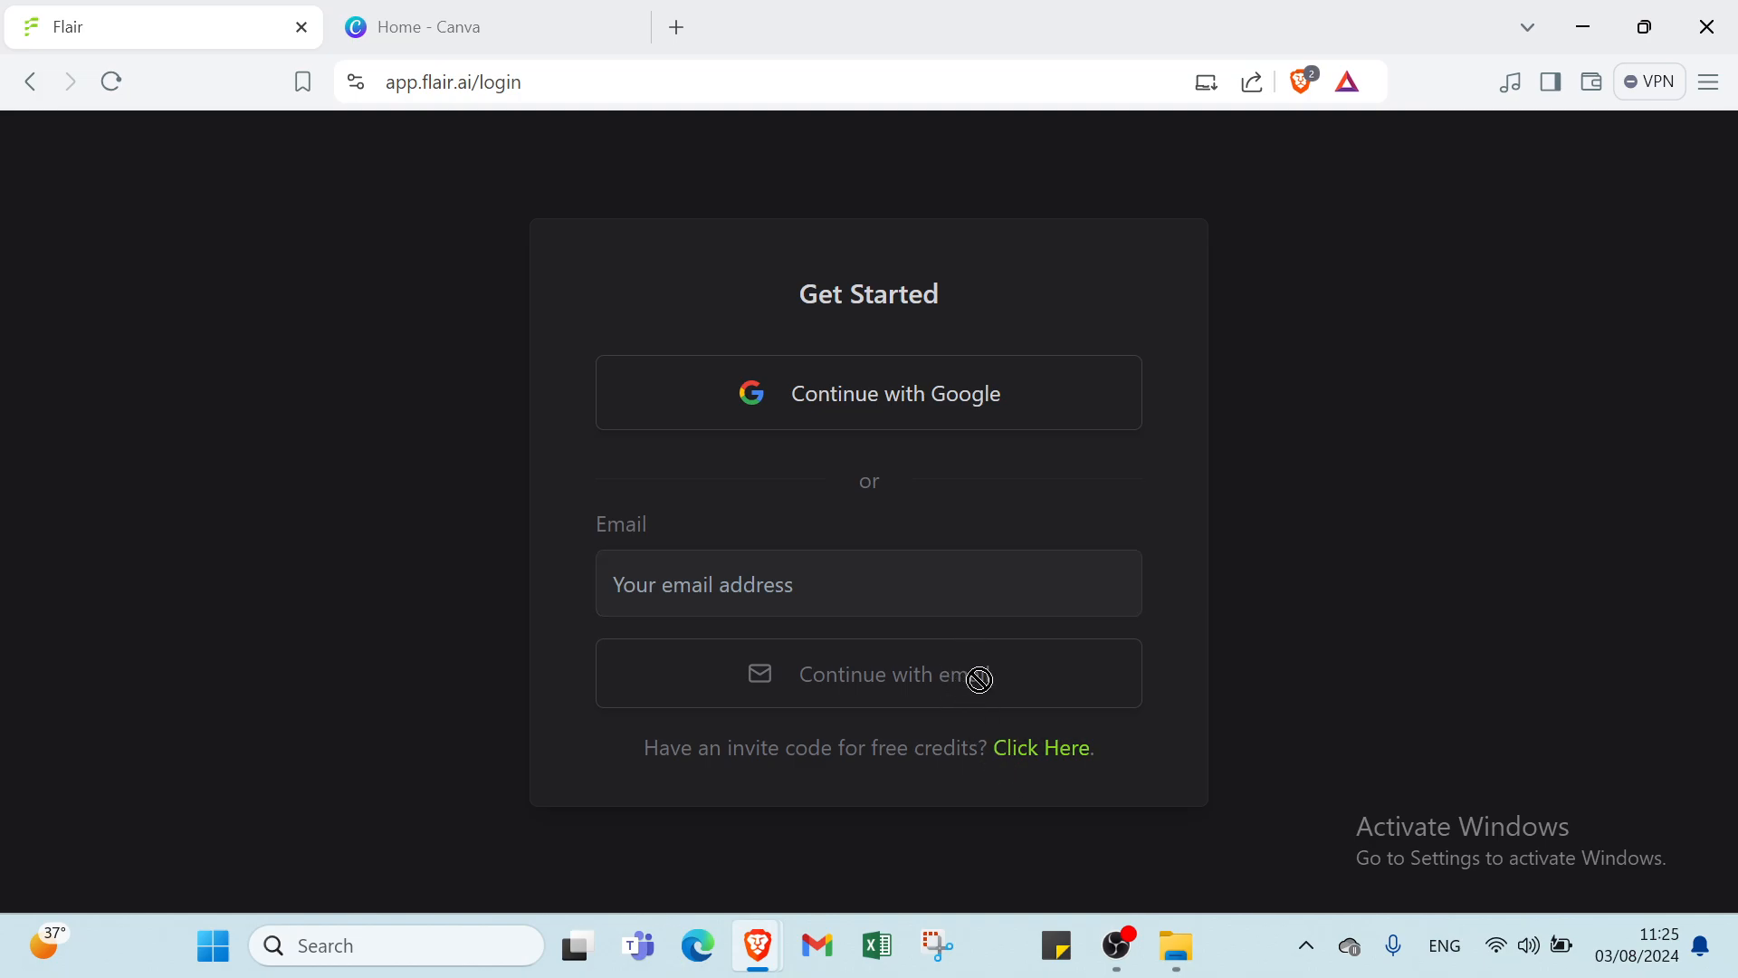
click(907, 410)
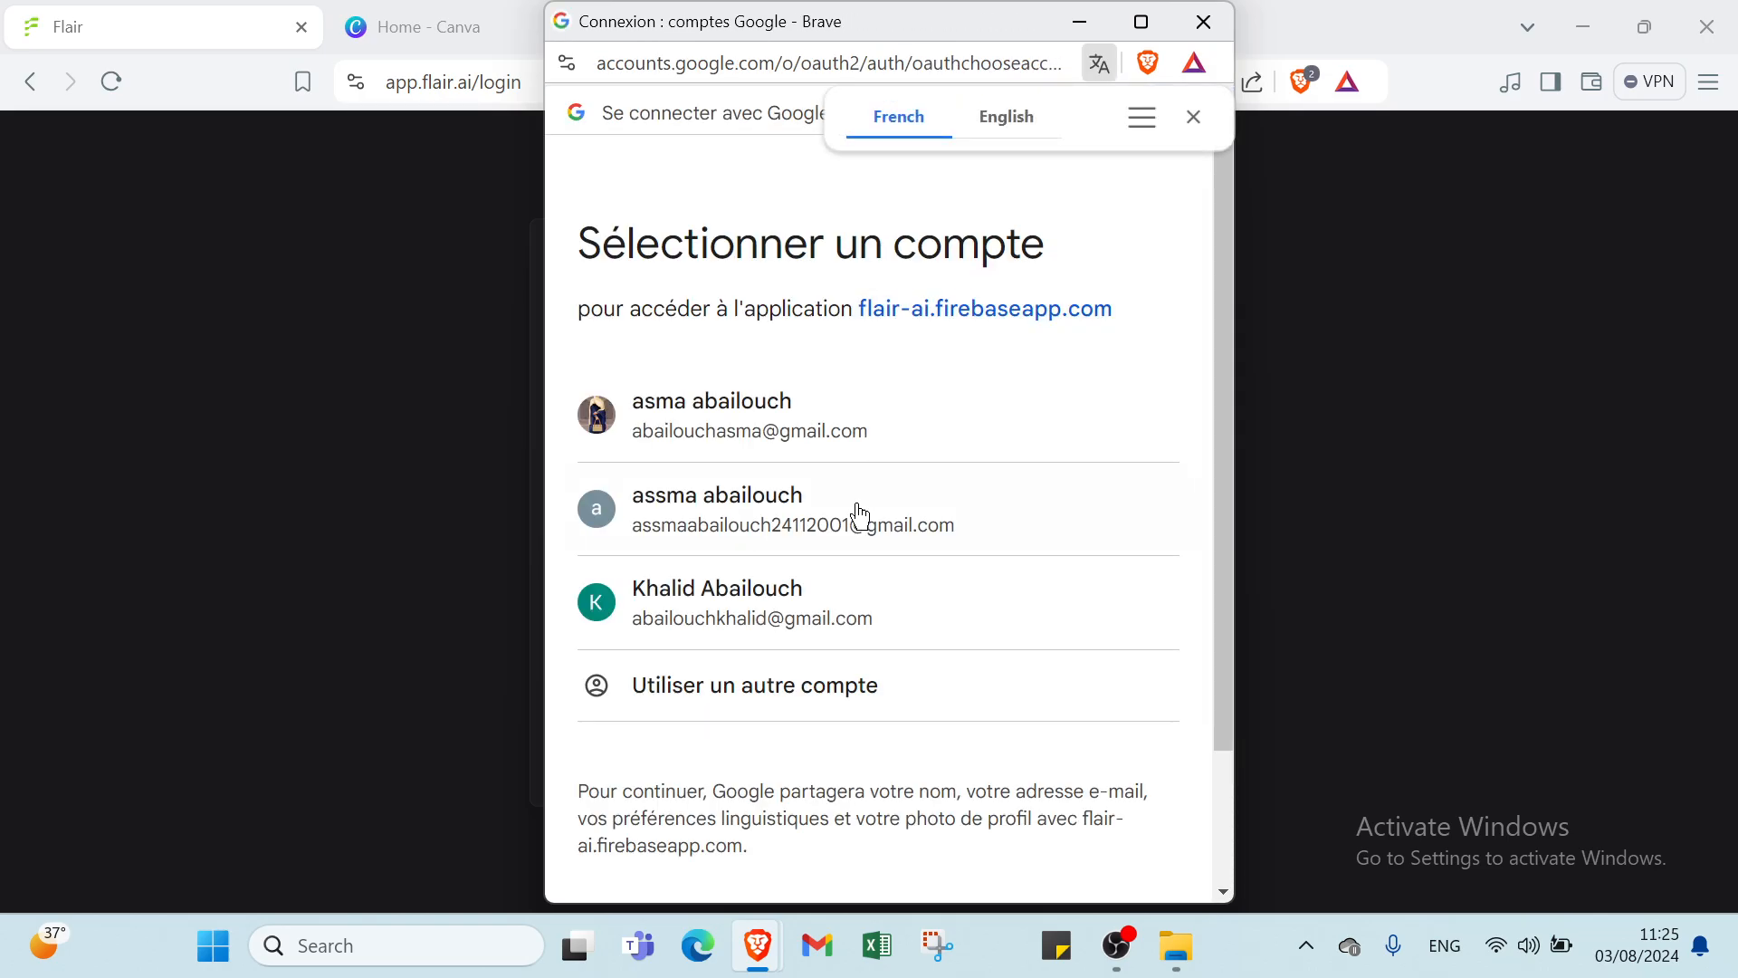
click(845, 574)
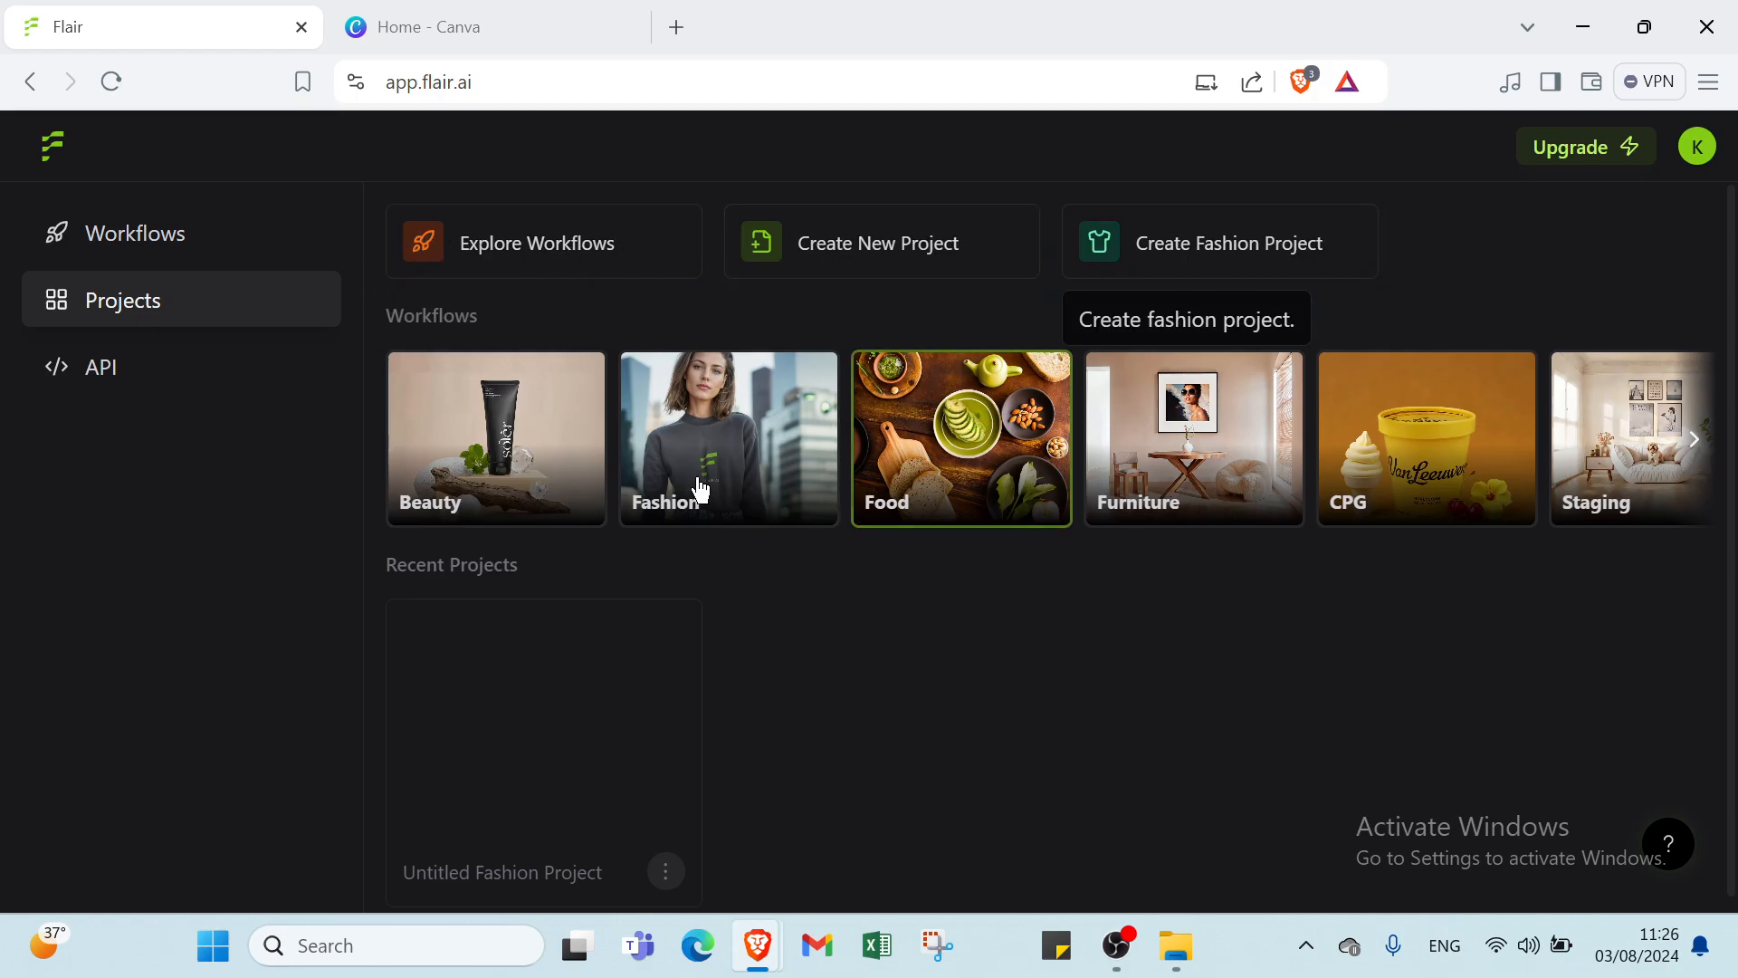
Step: Browse the workflow categories on the projects dashboard and create a new fashion project
scroll(616, 489, down, 1)
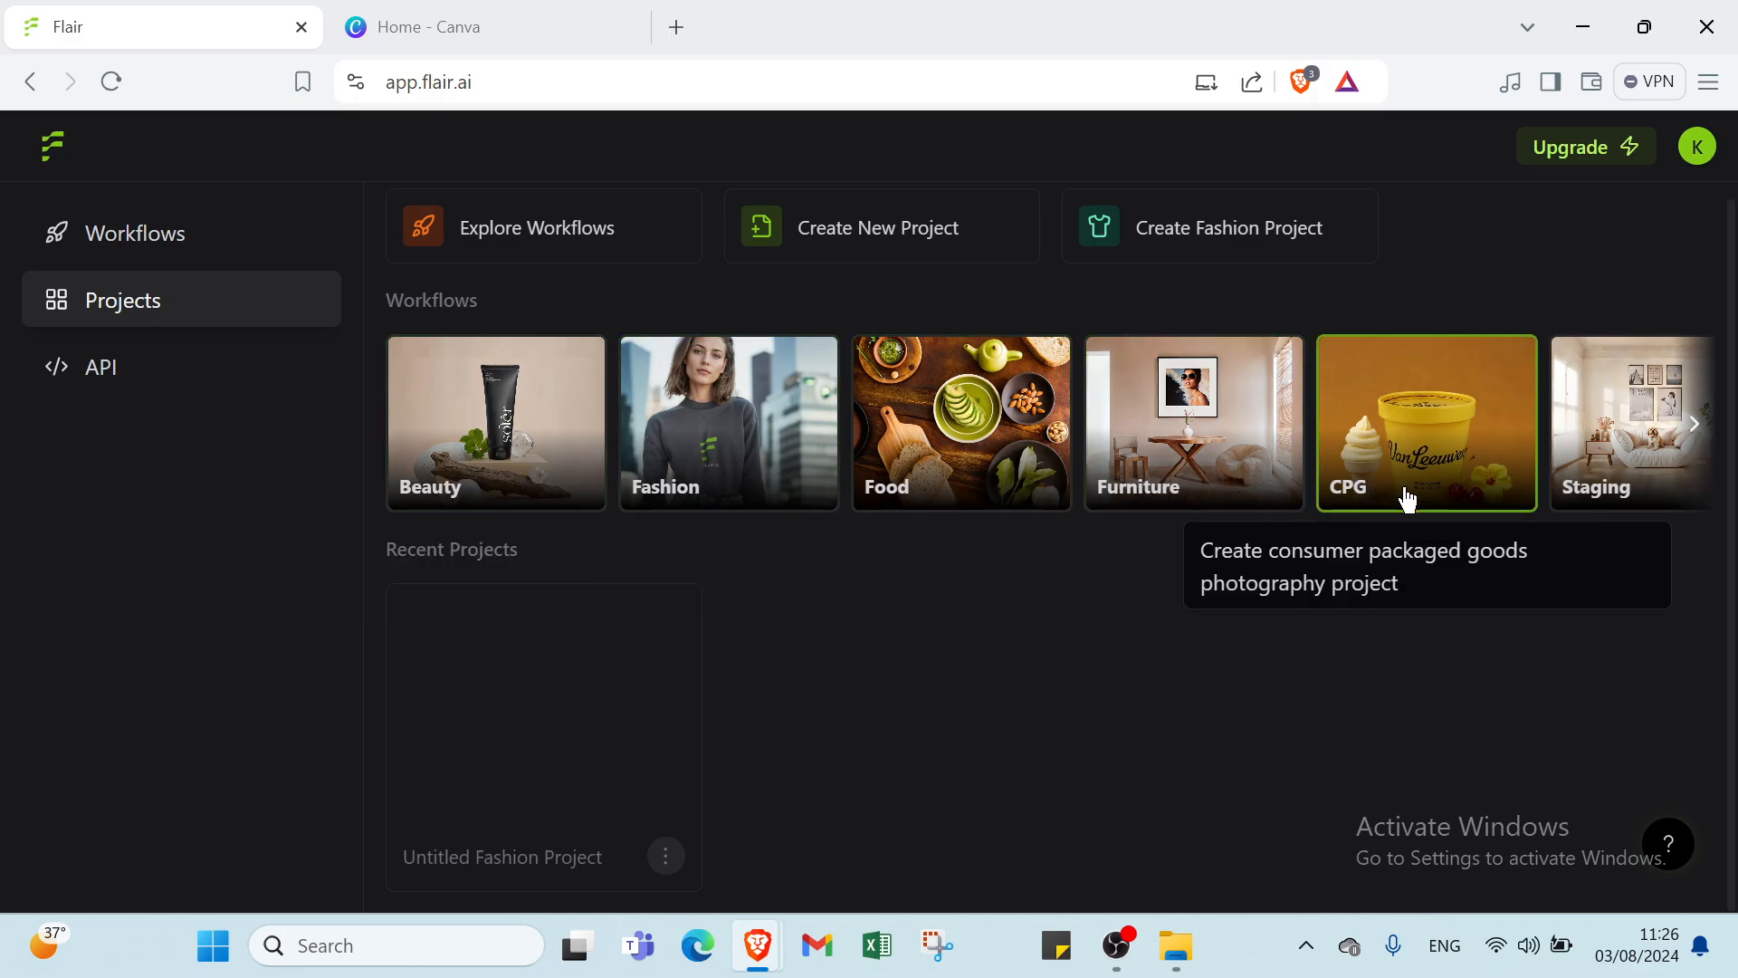
click(1692, 423)
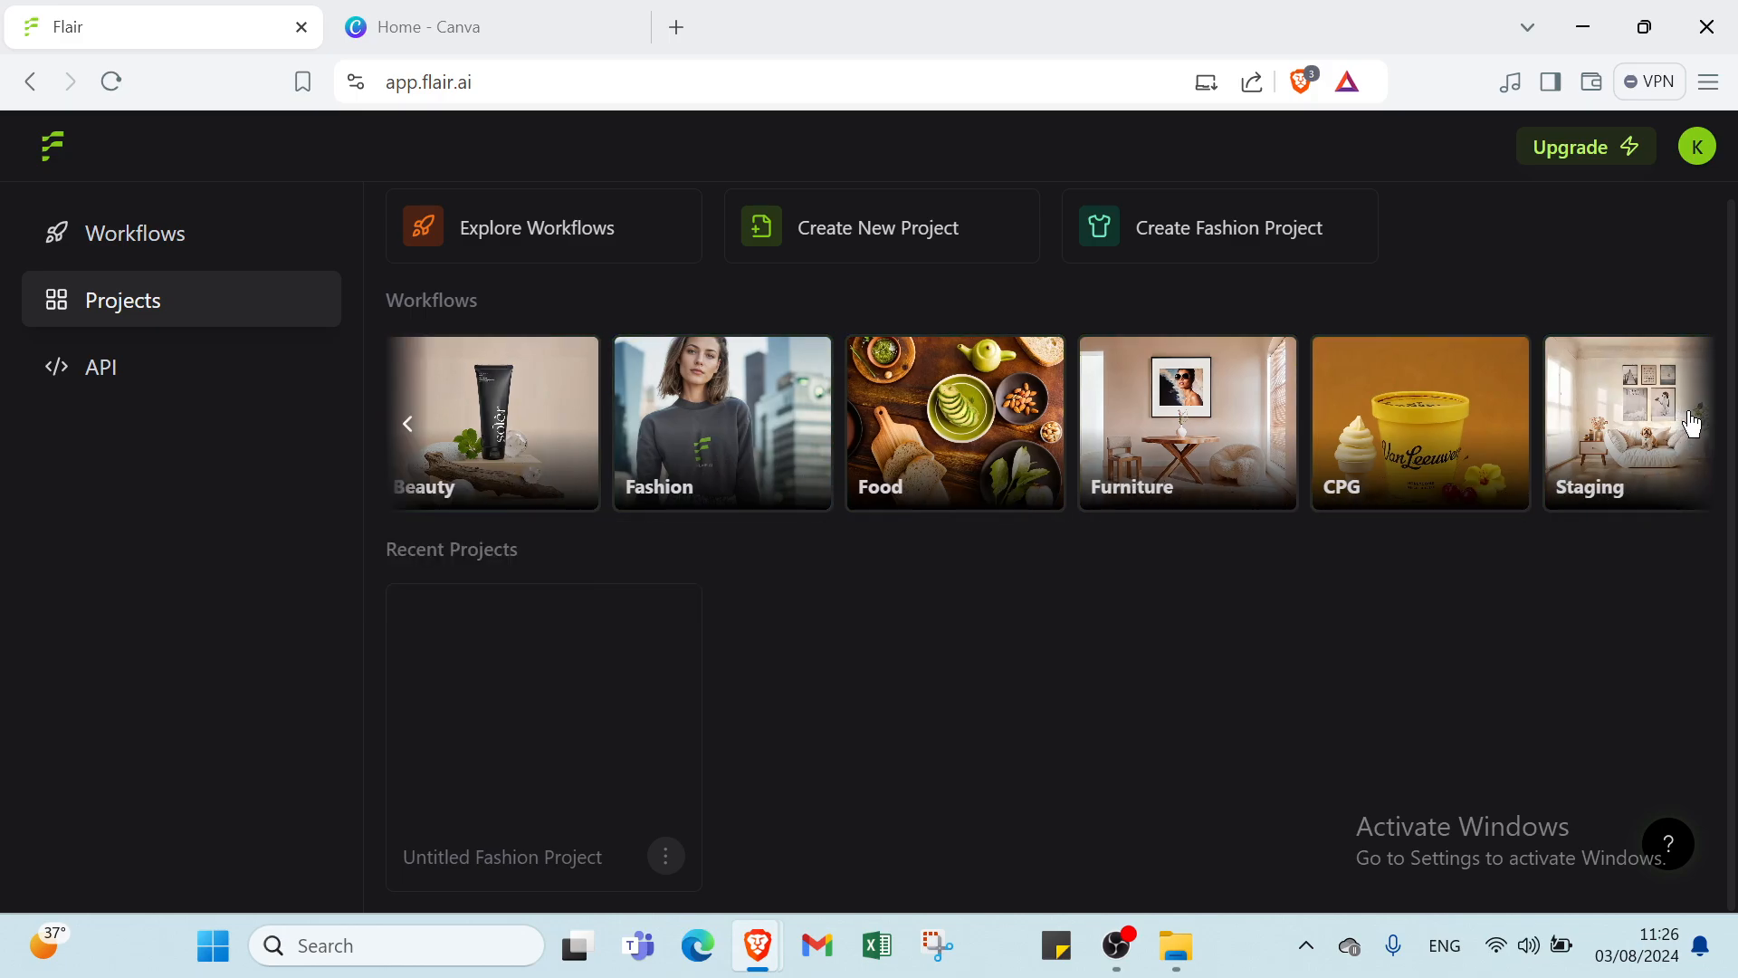
click(1693, 423)
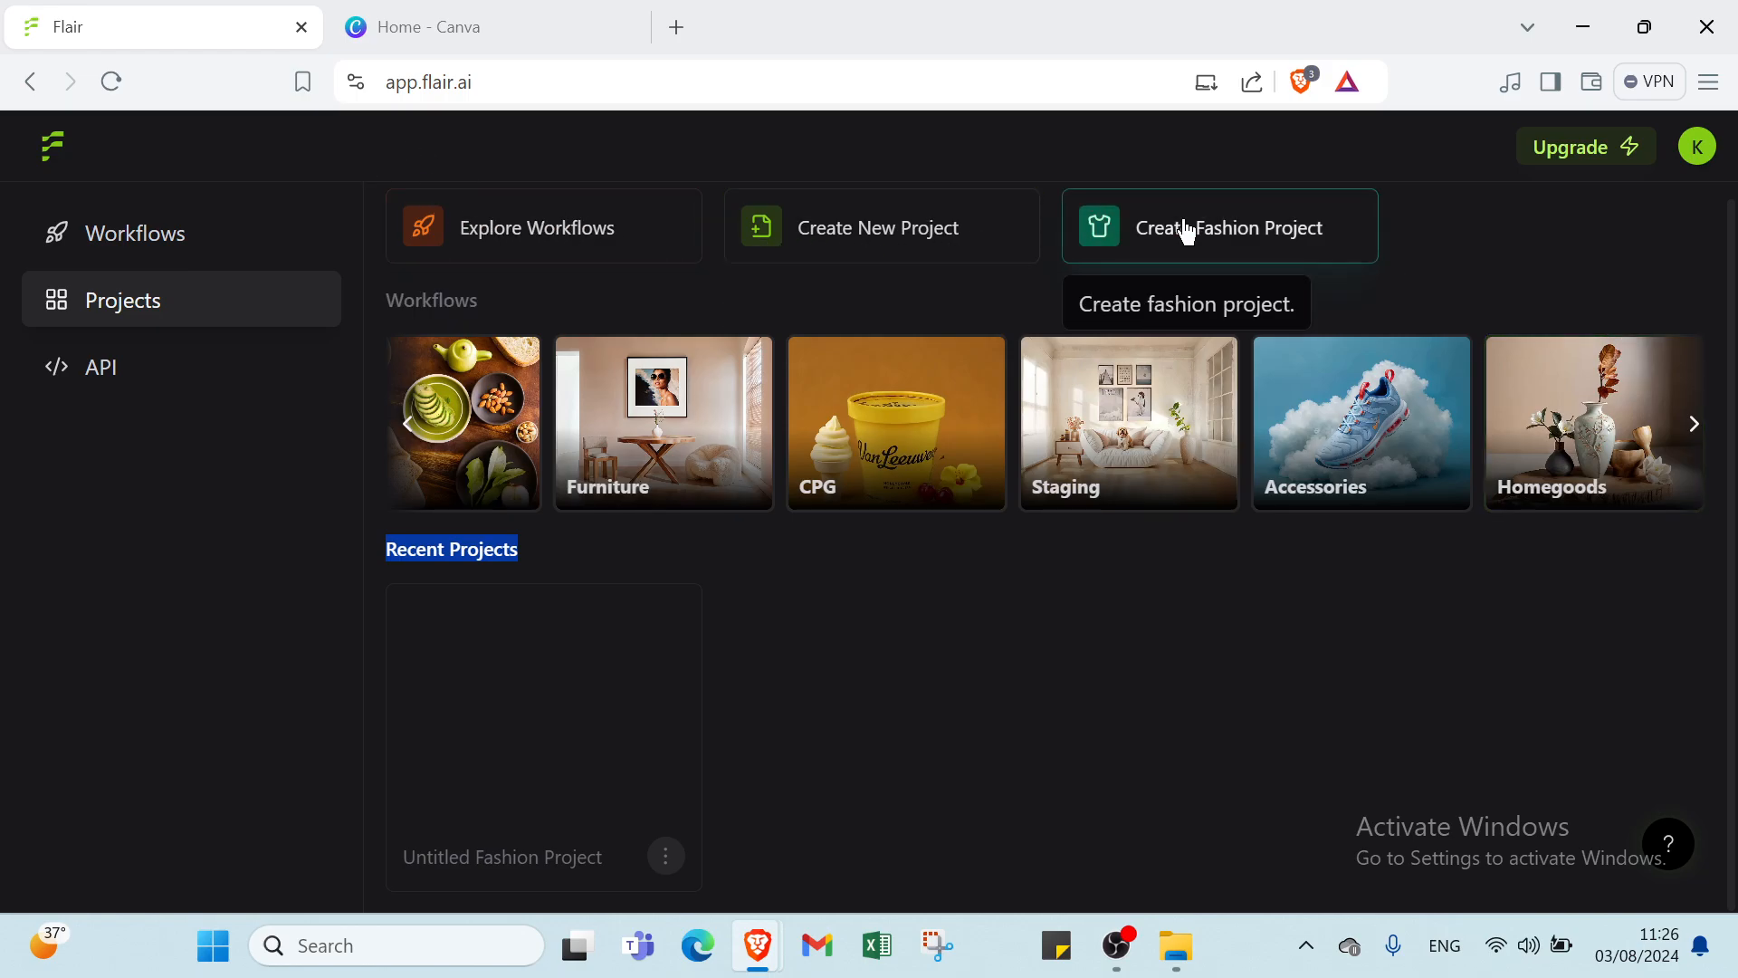
click(1185, 232)
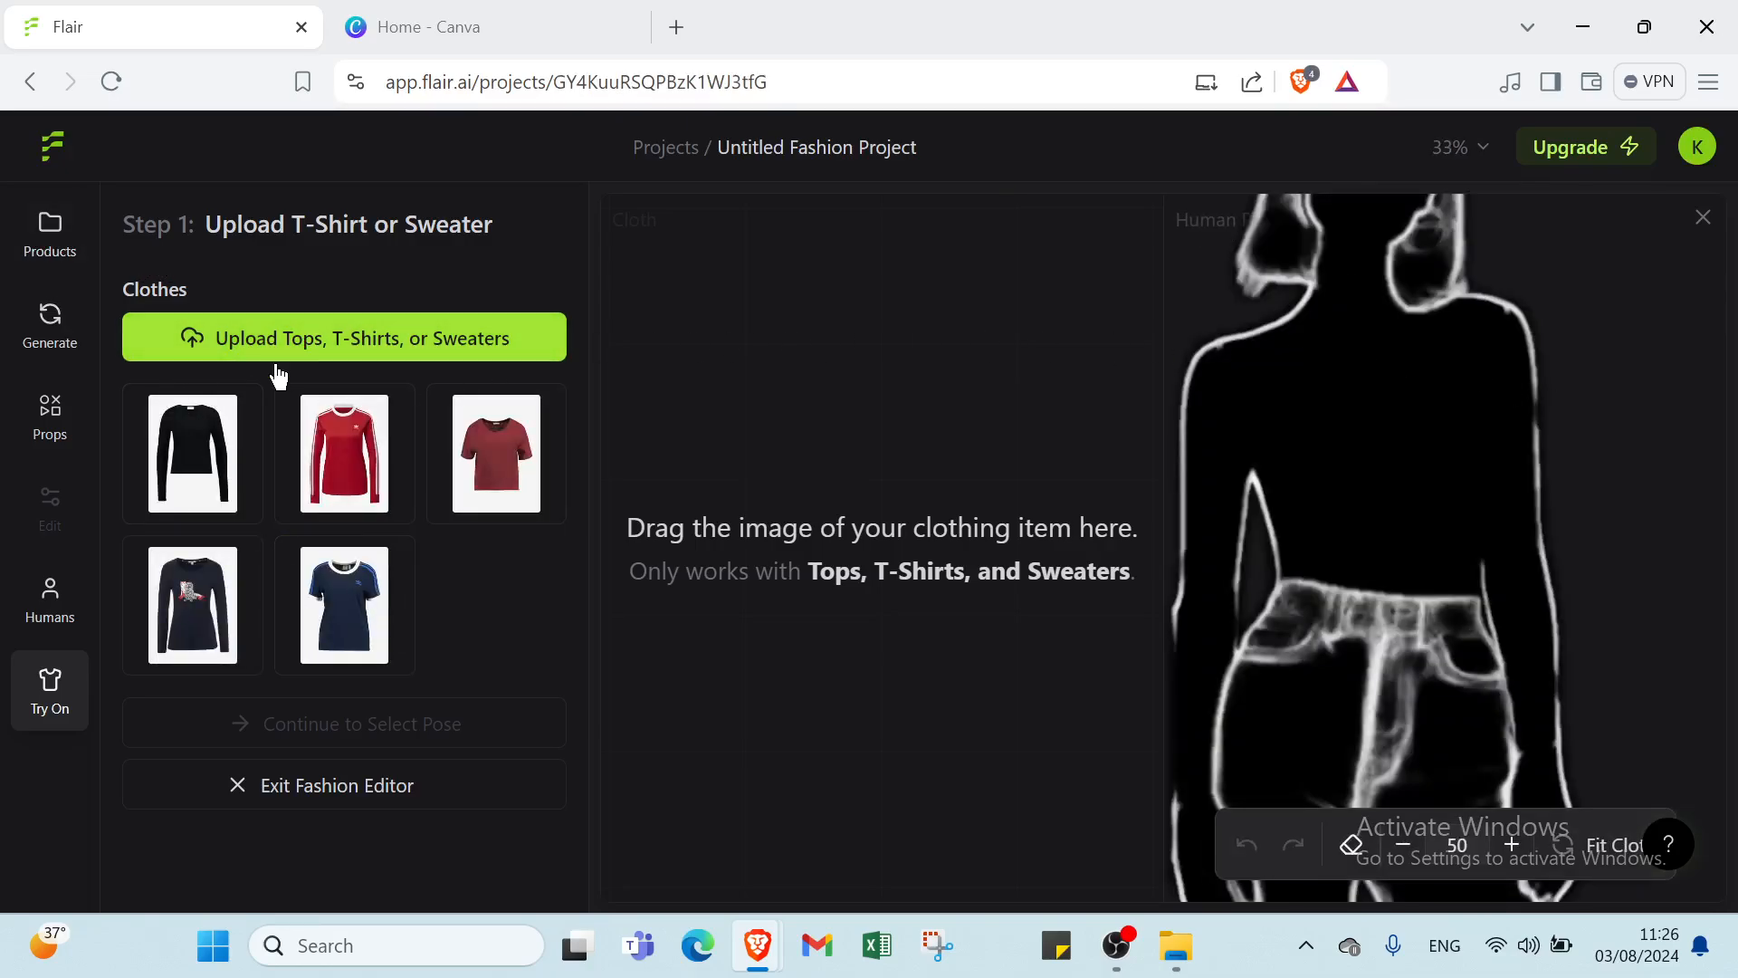
Step: Exit the clothing editor and look through the photoshoot generation, props and human model options
click(42, 353)
click(1213, 560)
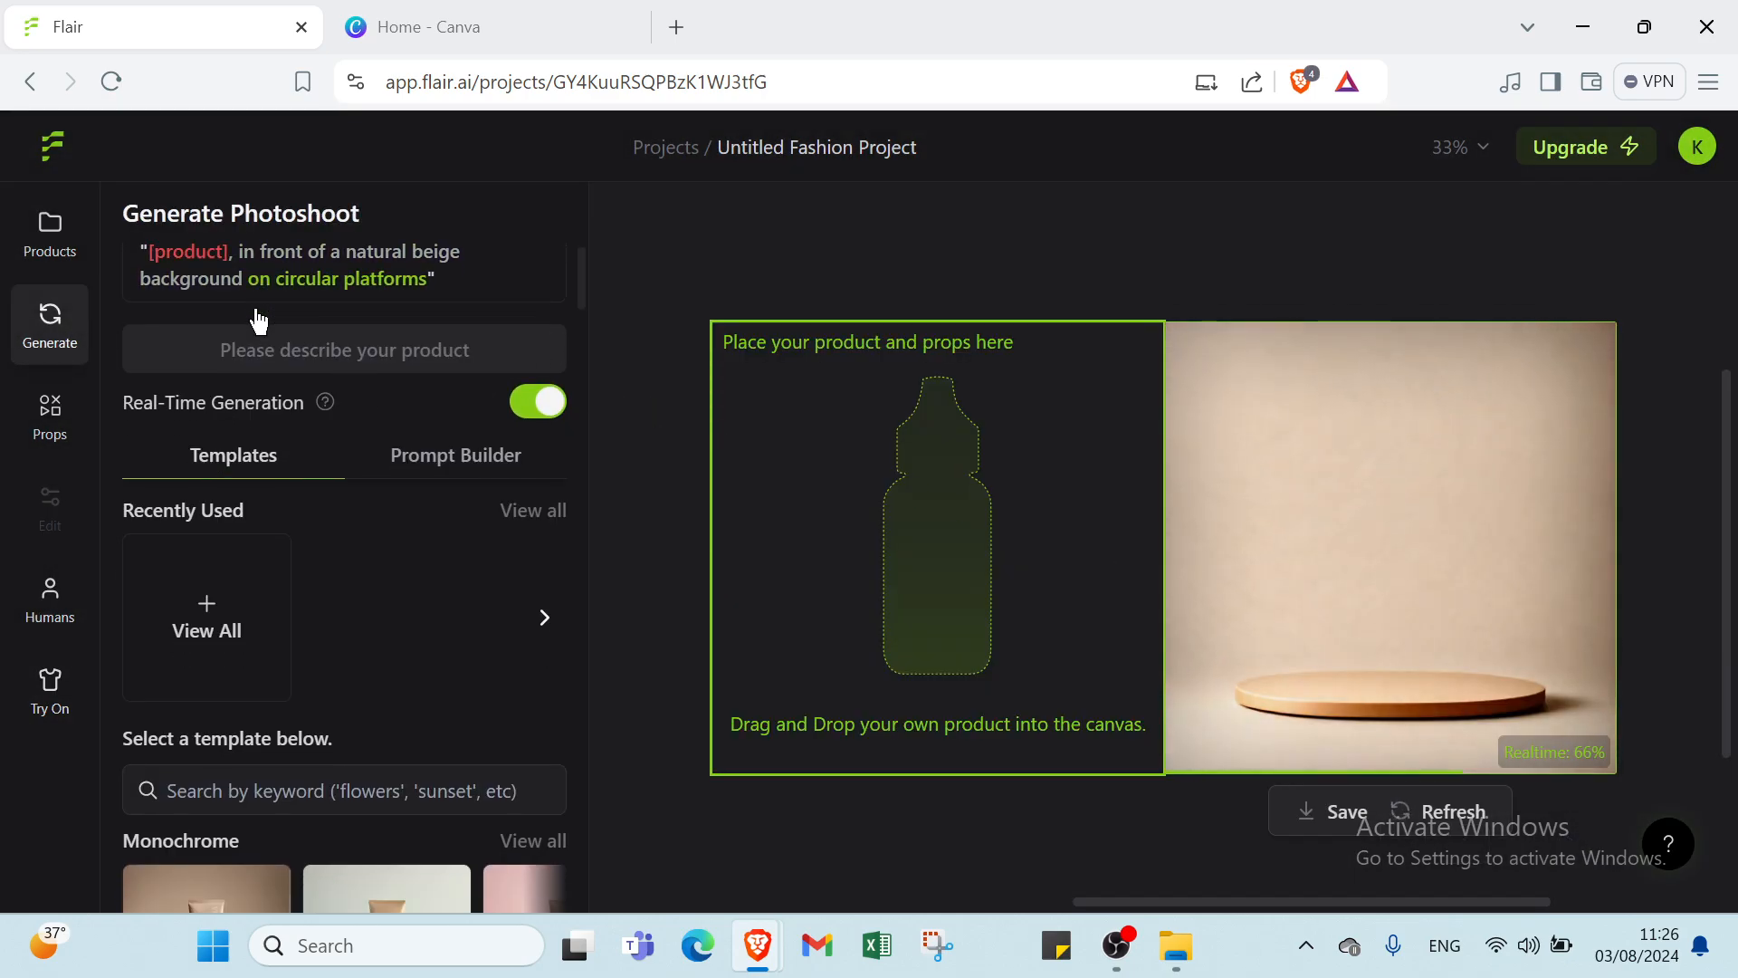
scroll(256, 325, down, 6)
click(51, 433)
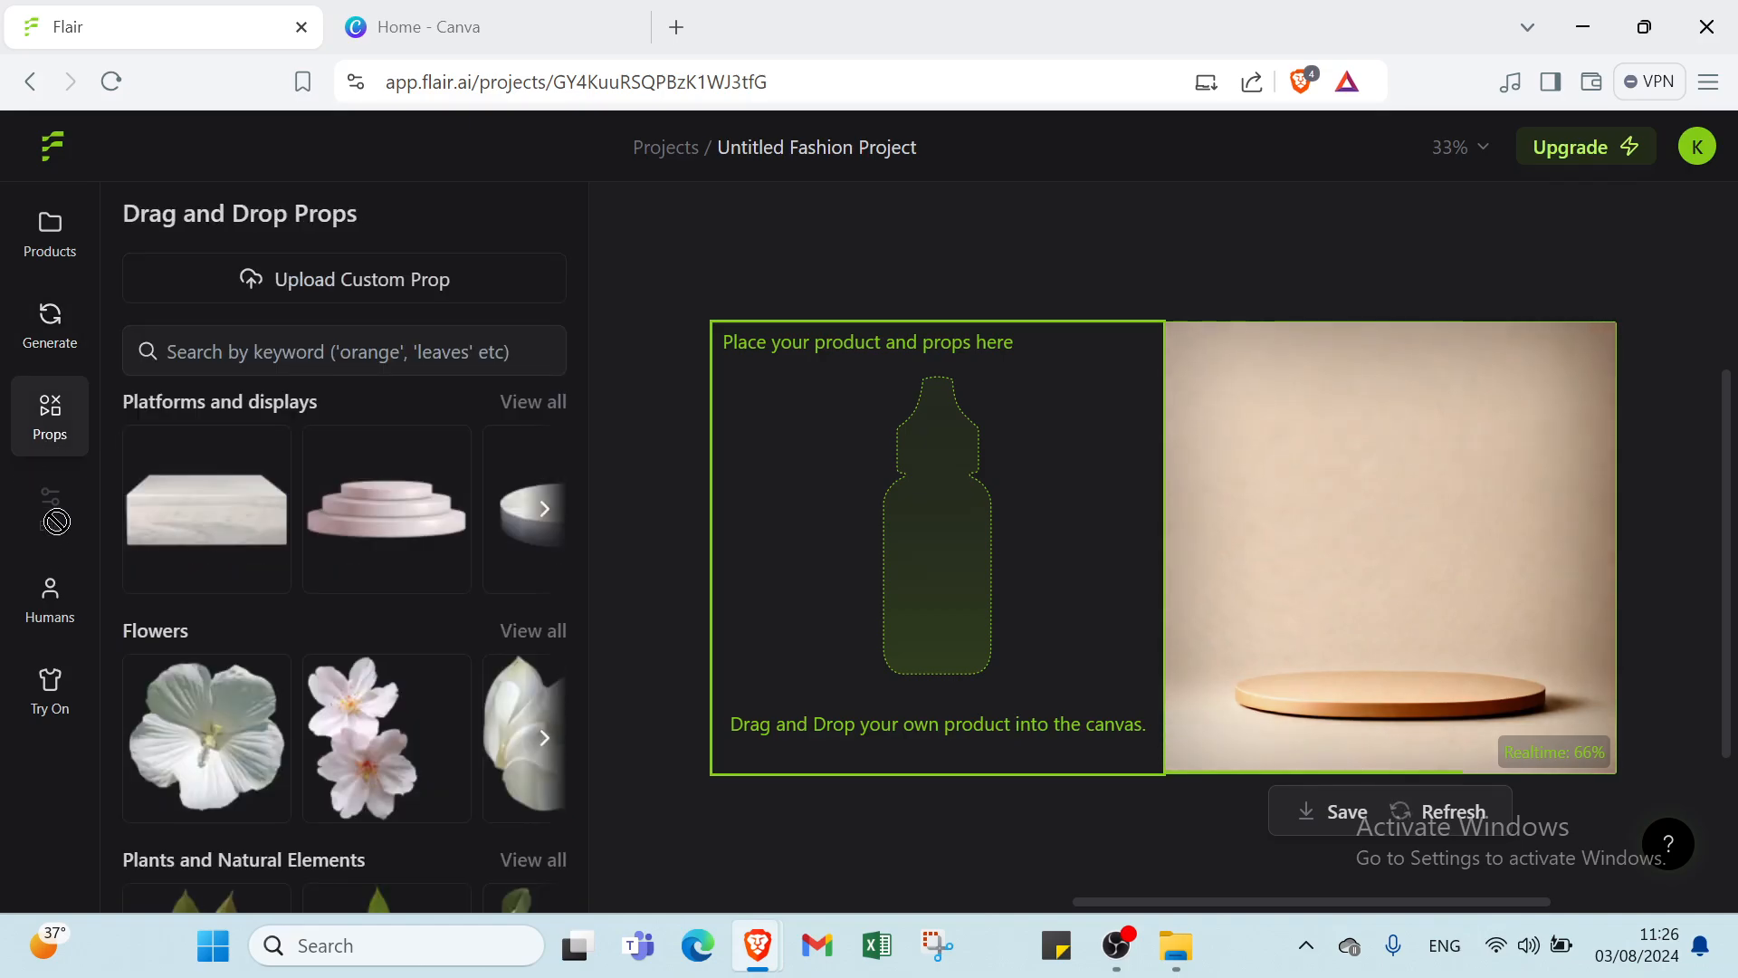
click(35, 631)
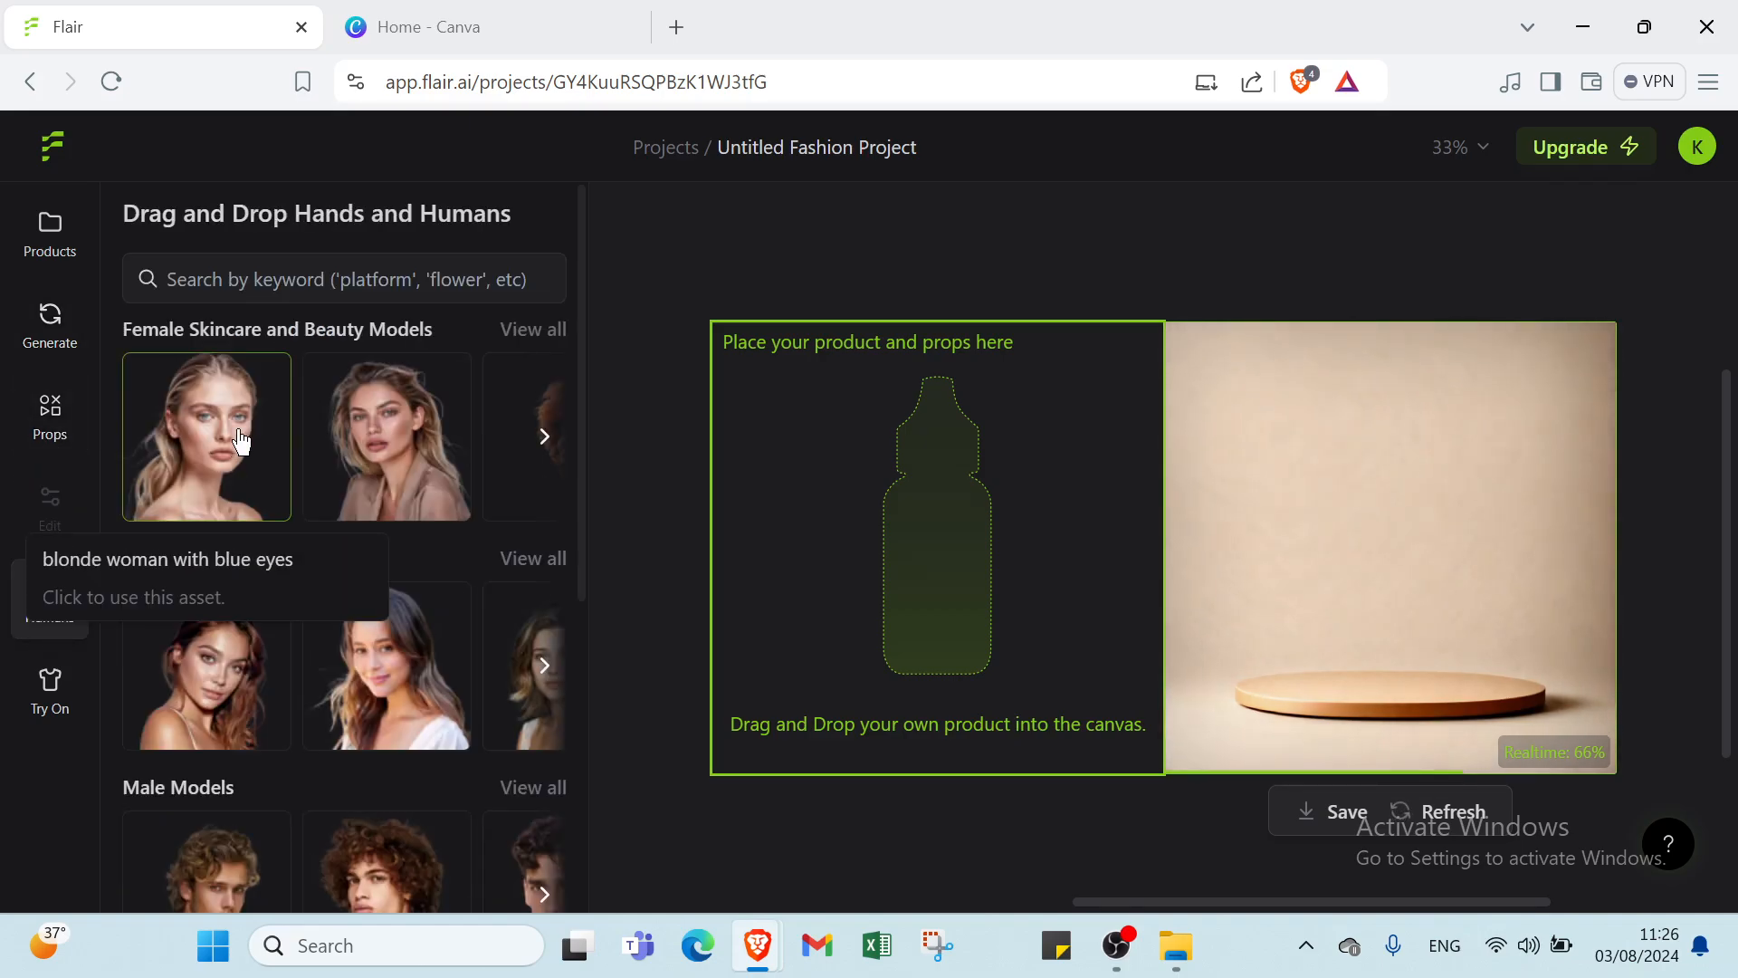
Step: Load the red long-sleeved Adidas top into the Try On editor and browse the available poses
click(49, 692)
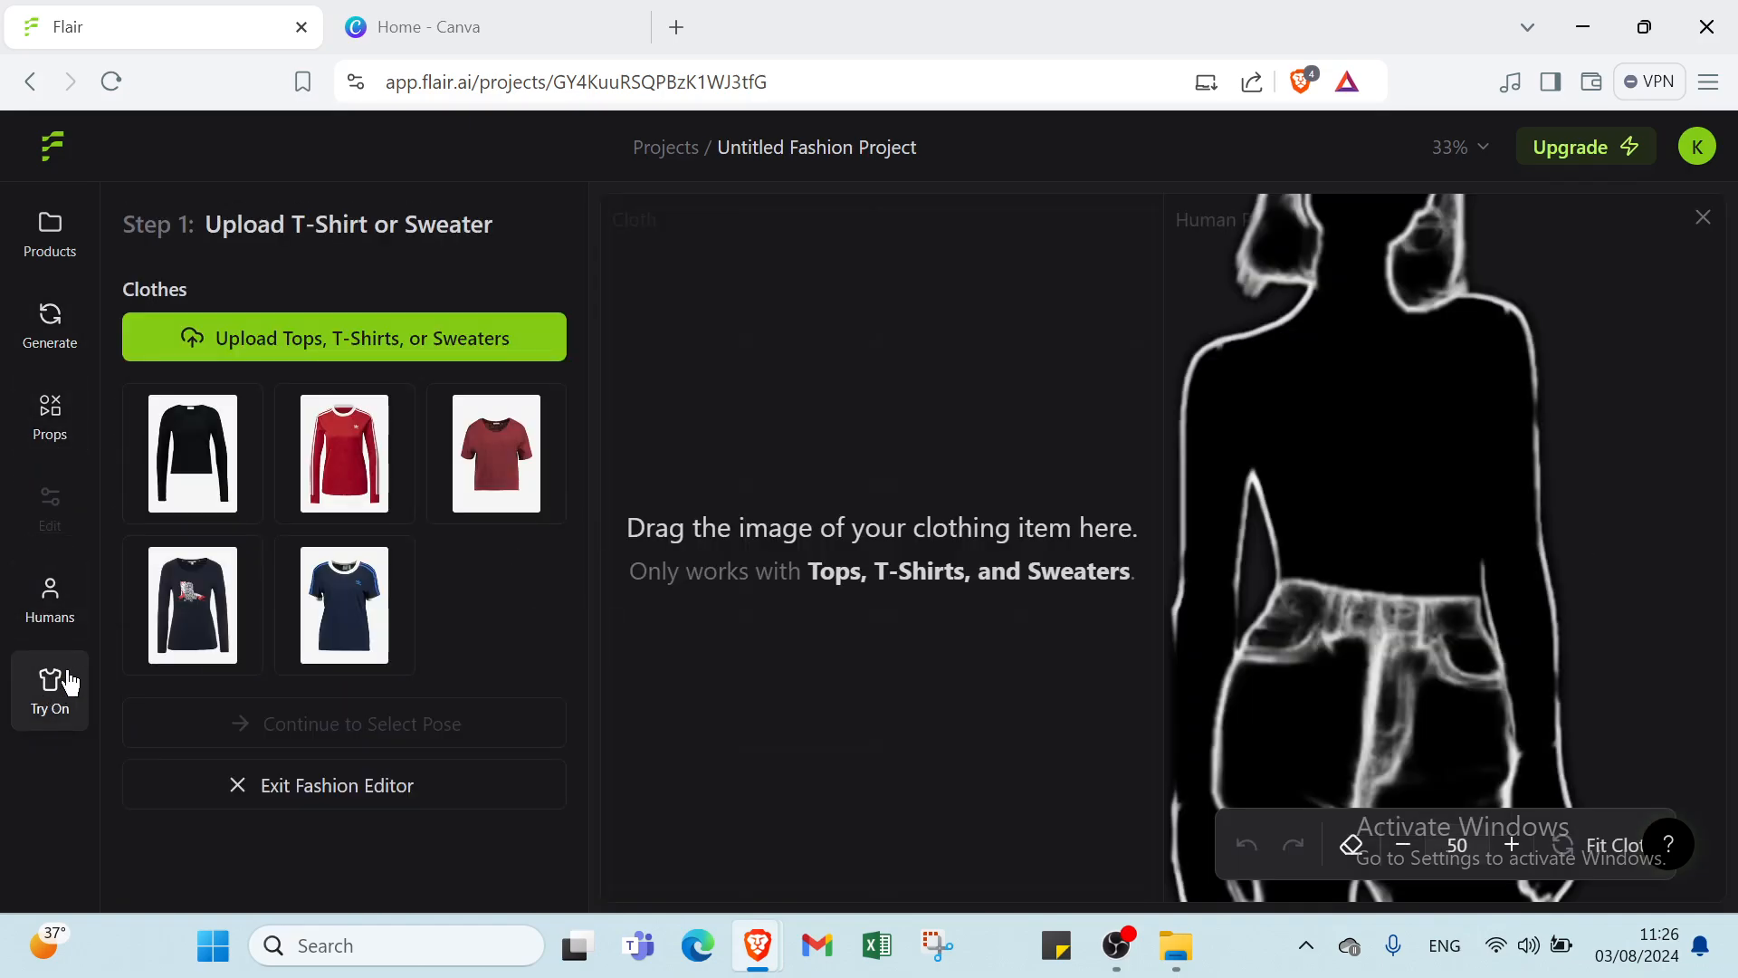
click(328, 460)
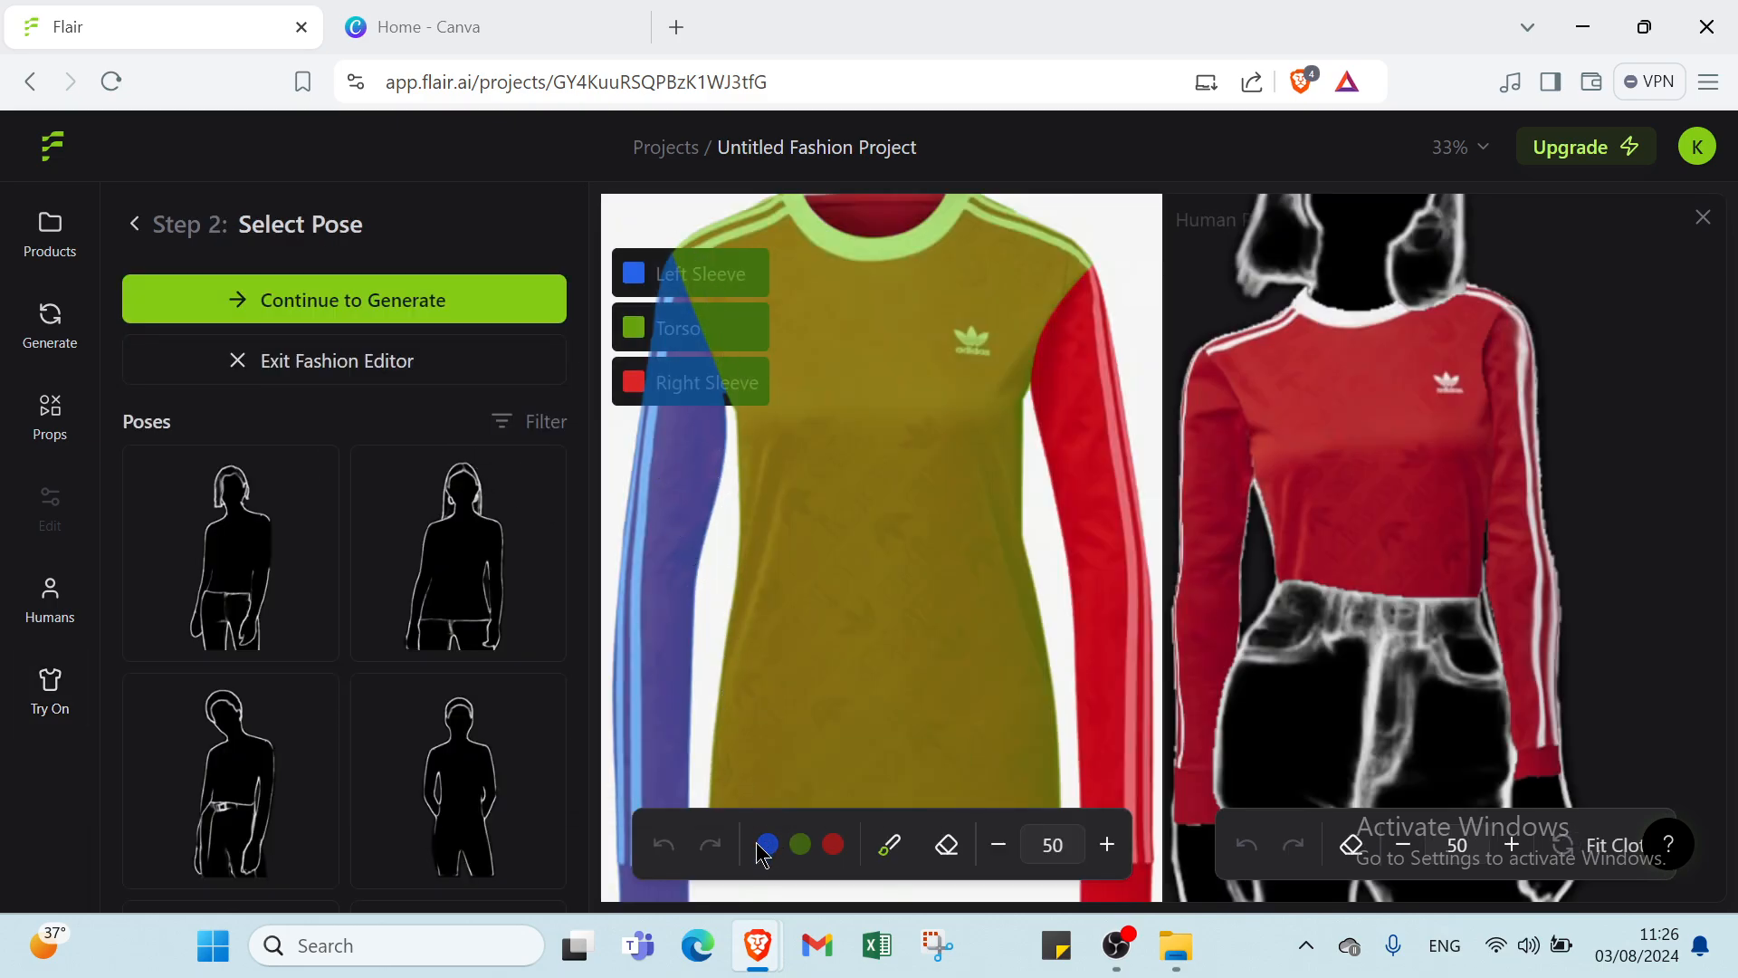
mouse_move(260, 599)
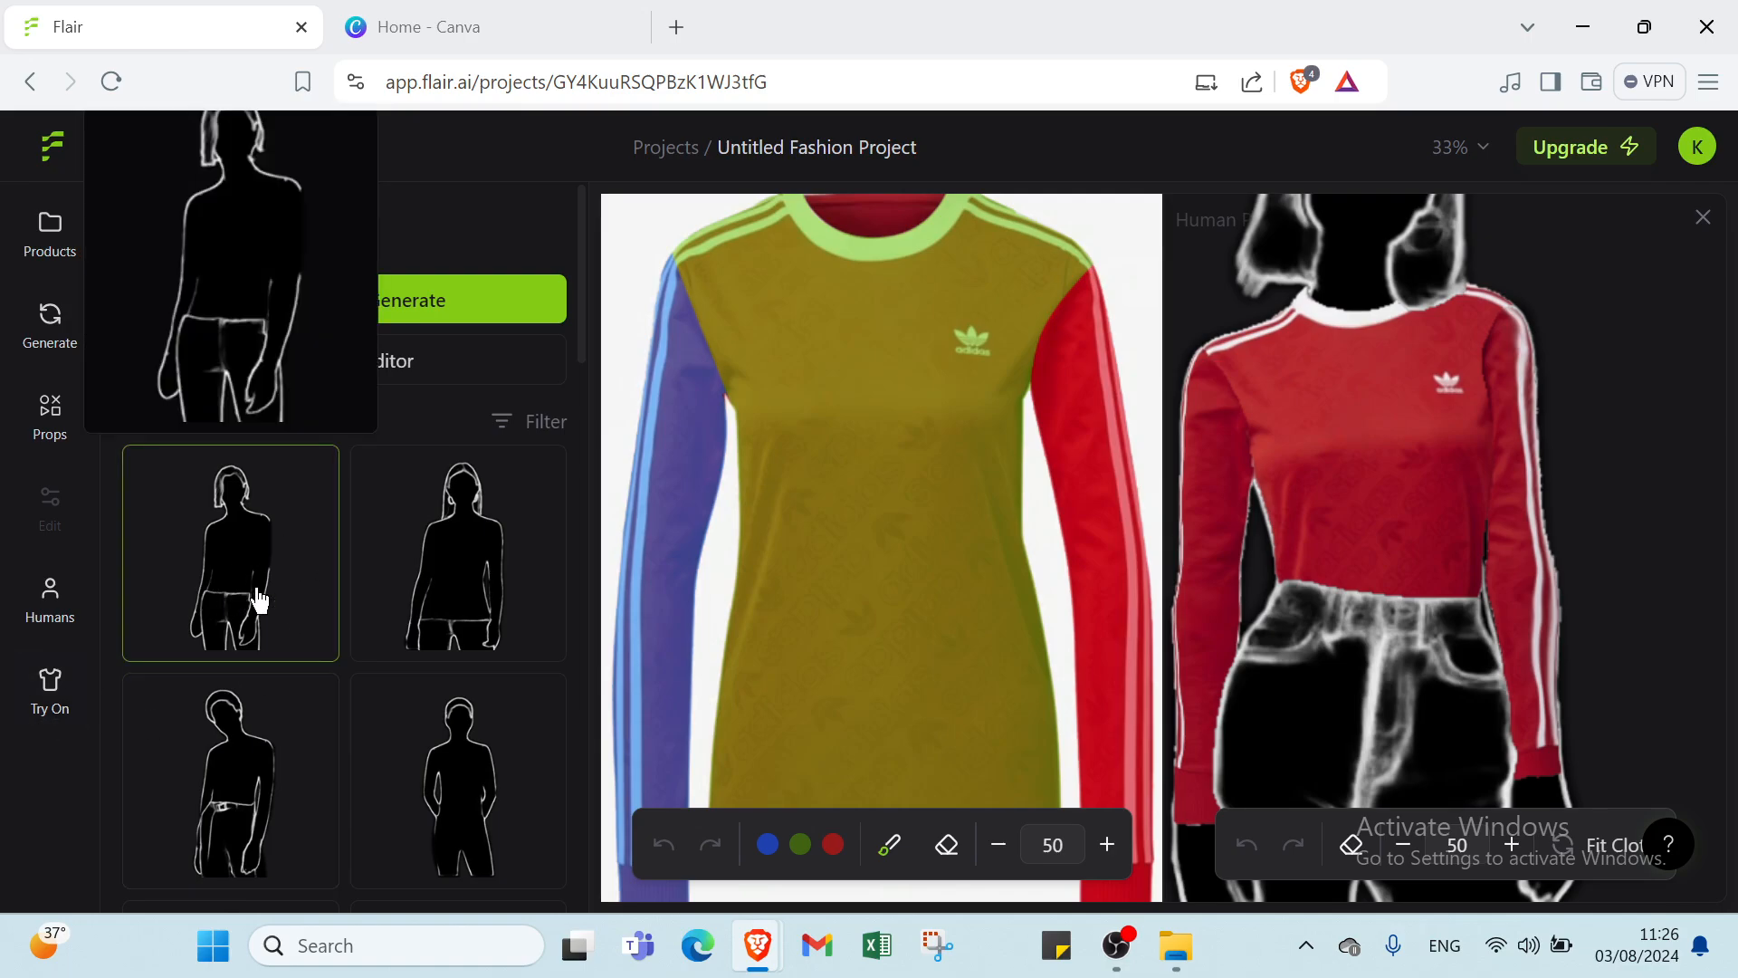
scroll(372, 598, down, 5)
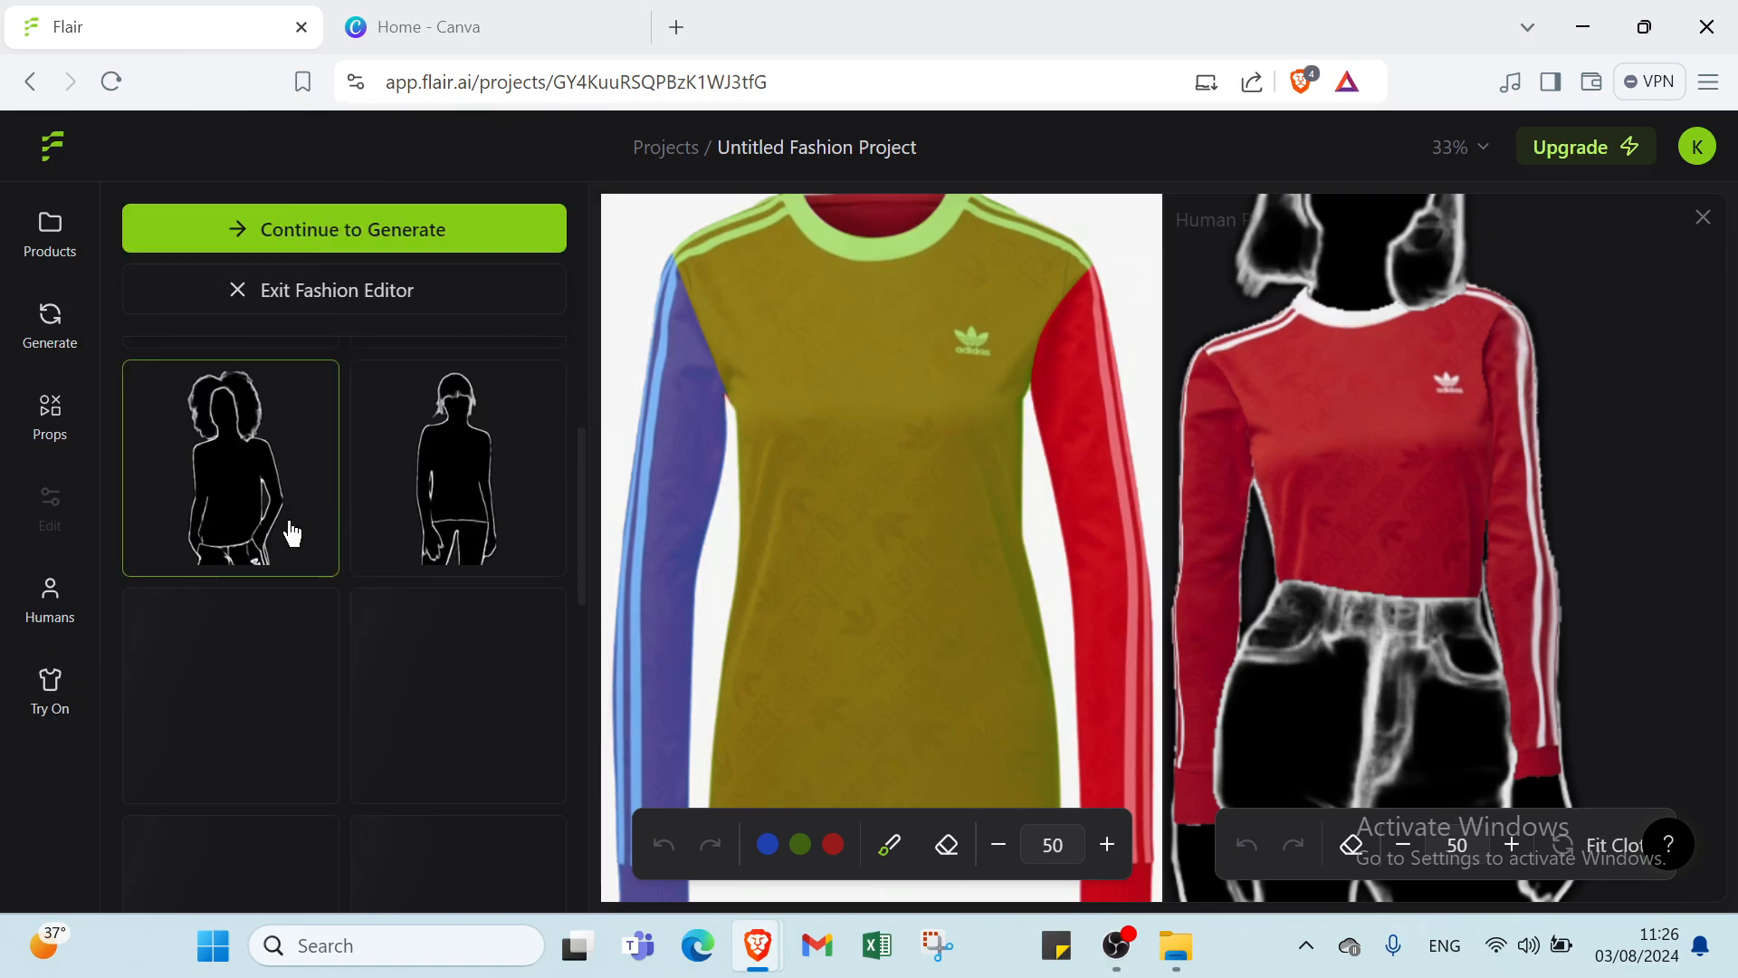
scroll(295, 530, down, 5)
mouse_move(377, 600)
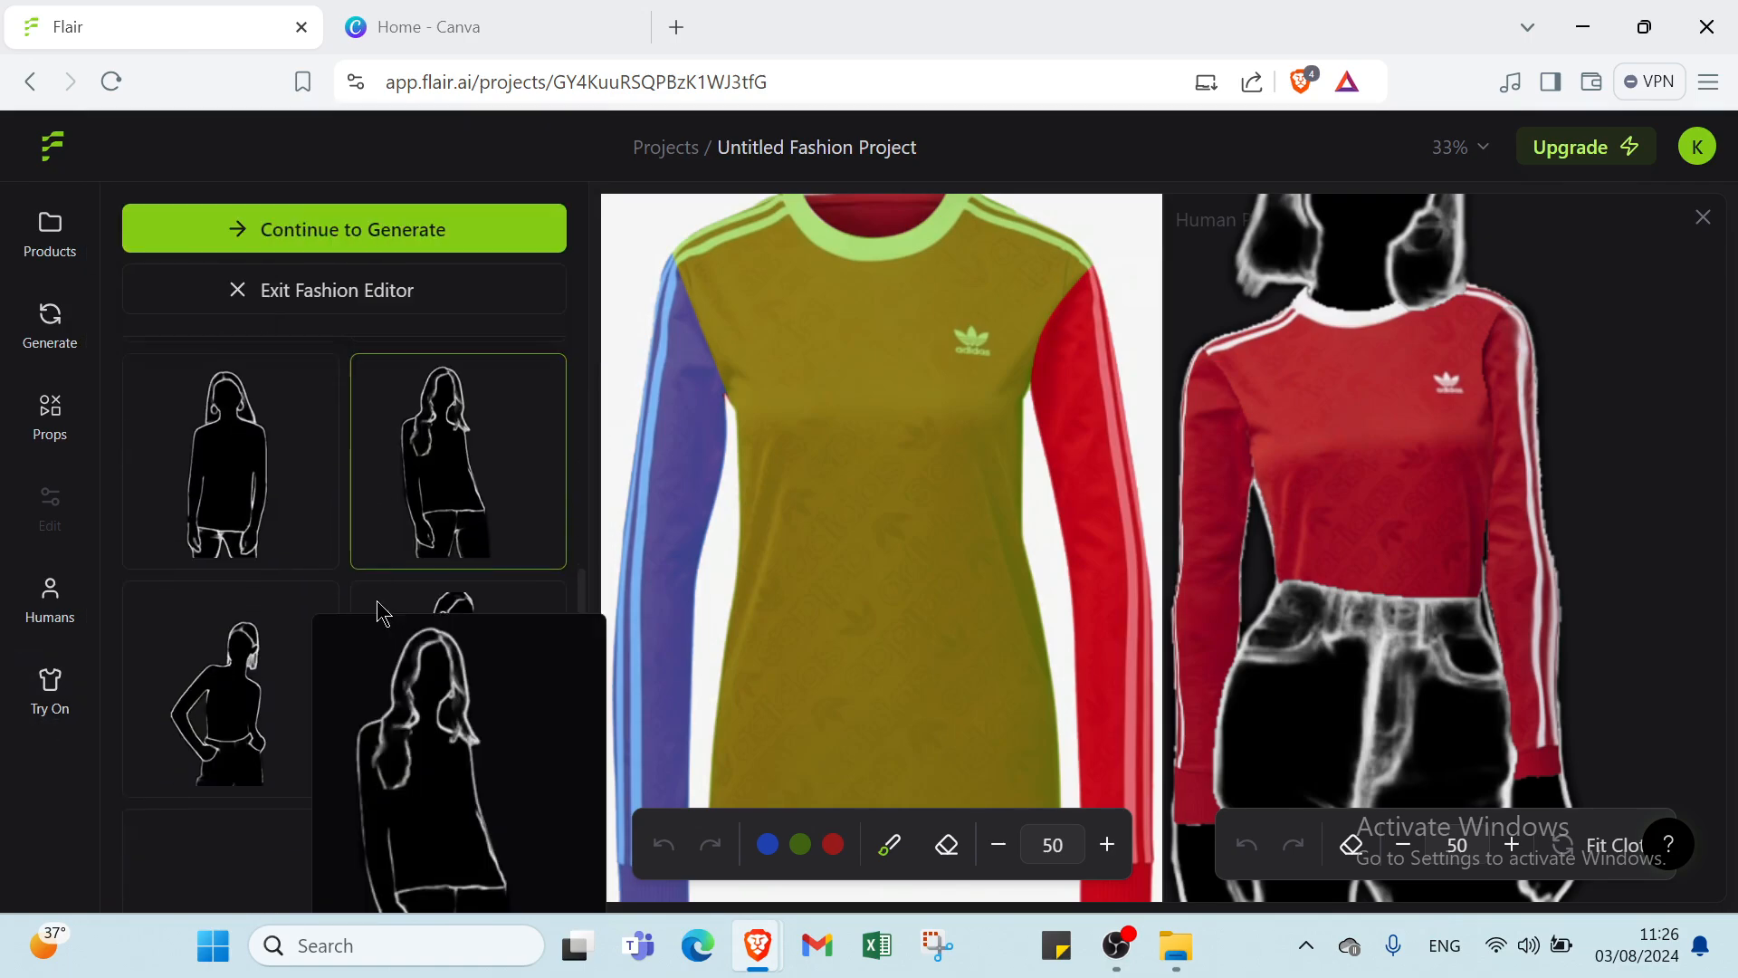
scroll(376, 600, down, 2)
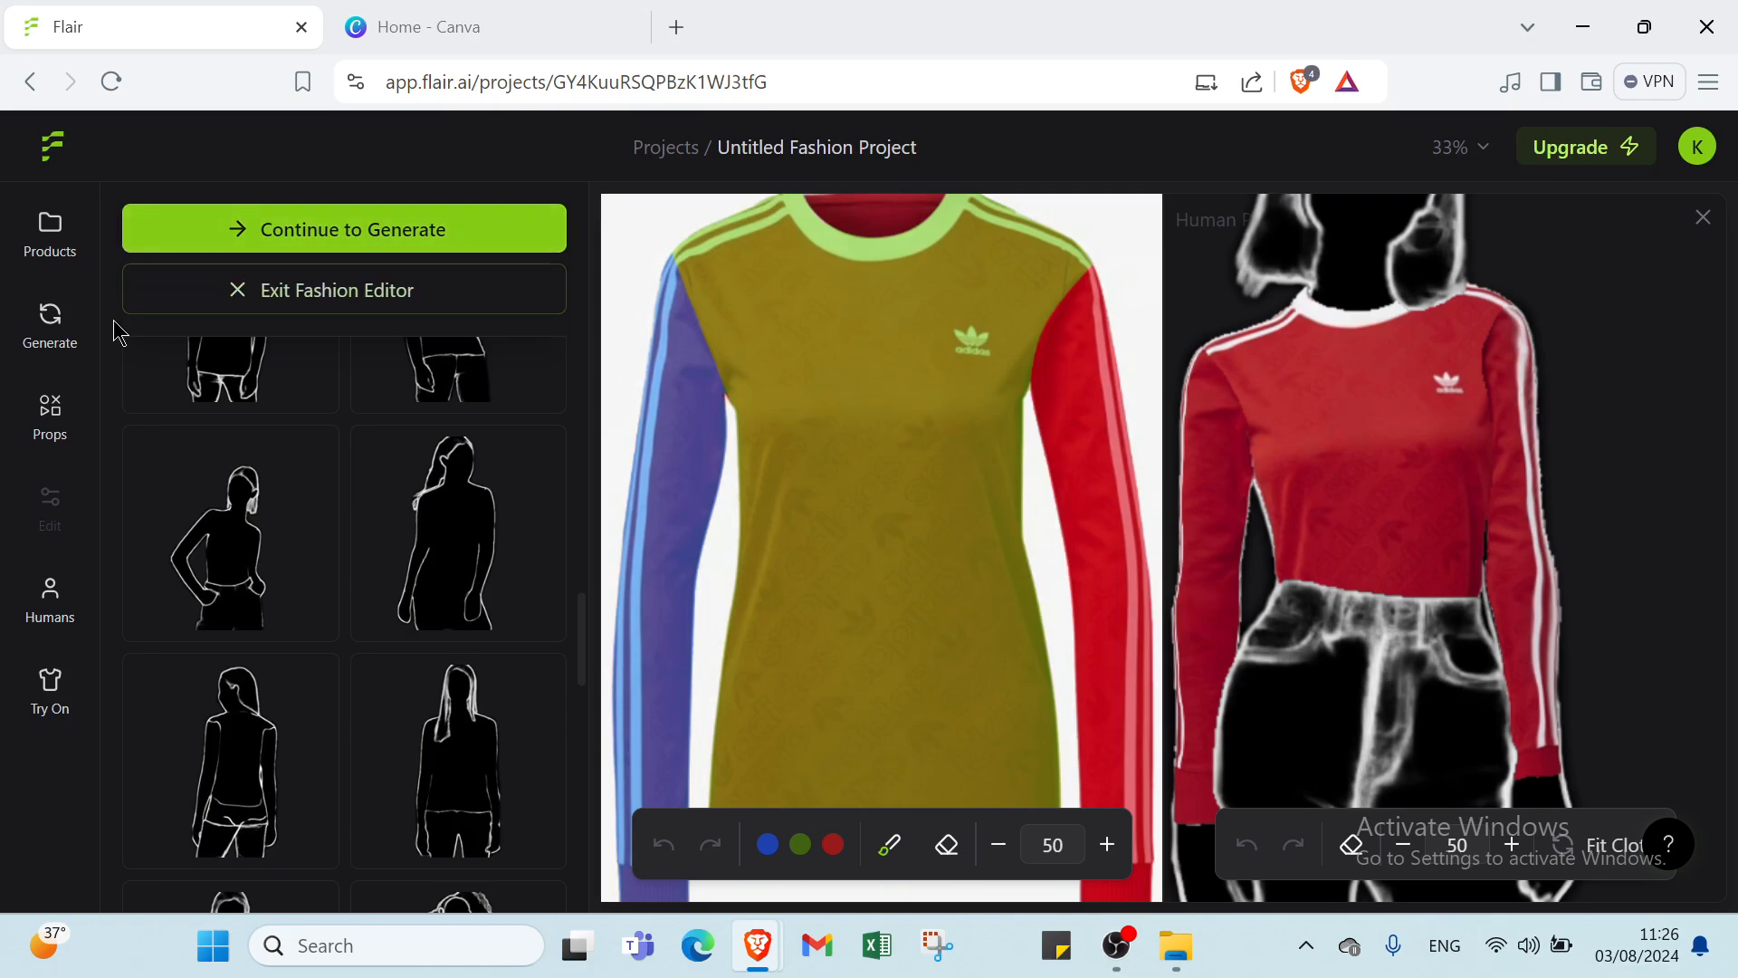
Step: Exit the fashion editor and confirm the exit so the current clothing result is added to the canvas
click(177, 299)
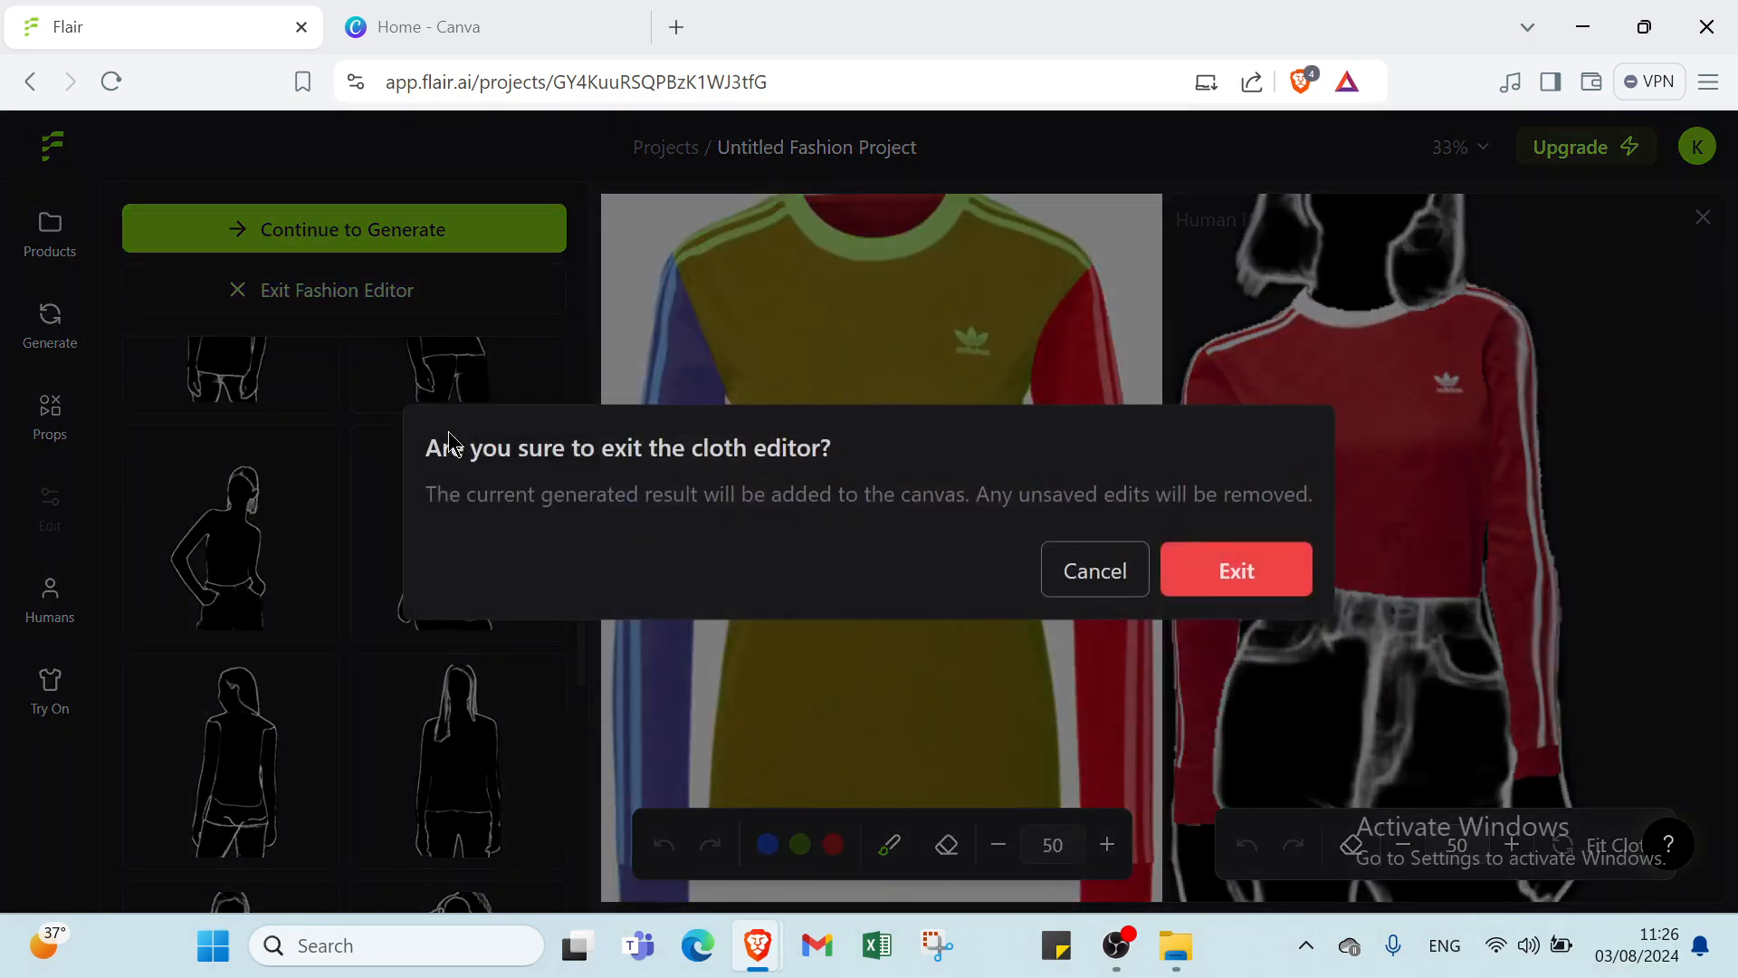
click(1049, 570)
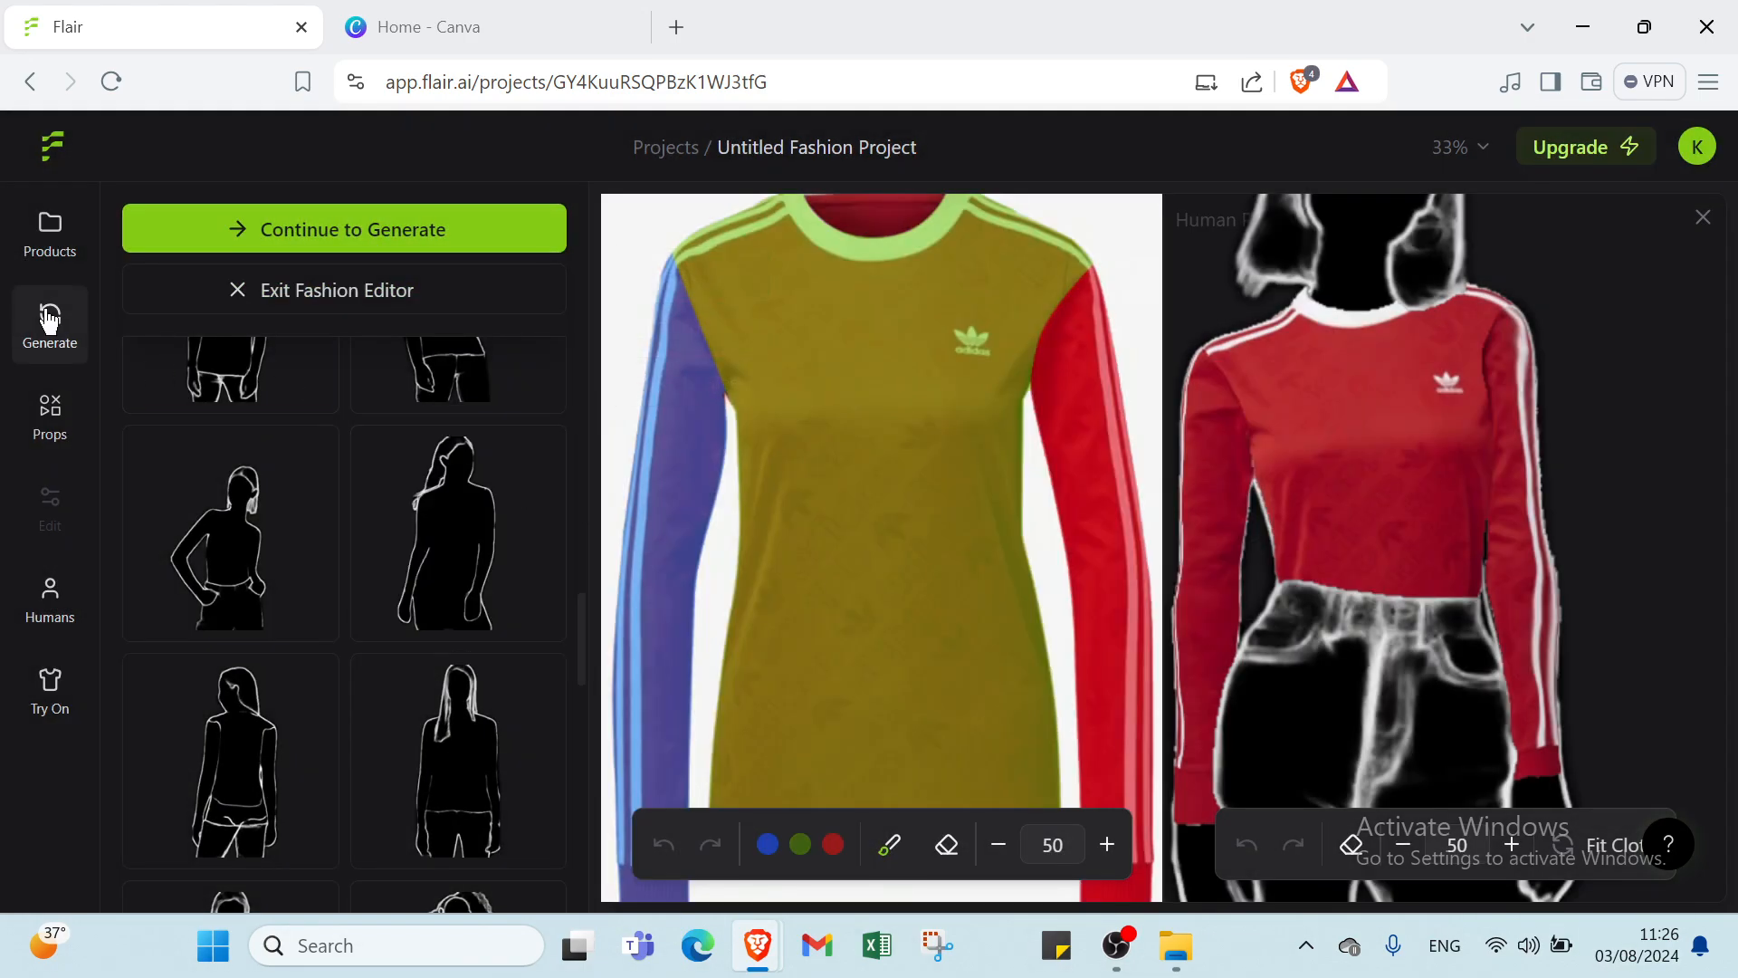
click(361, 299)
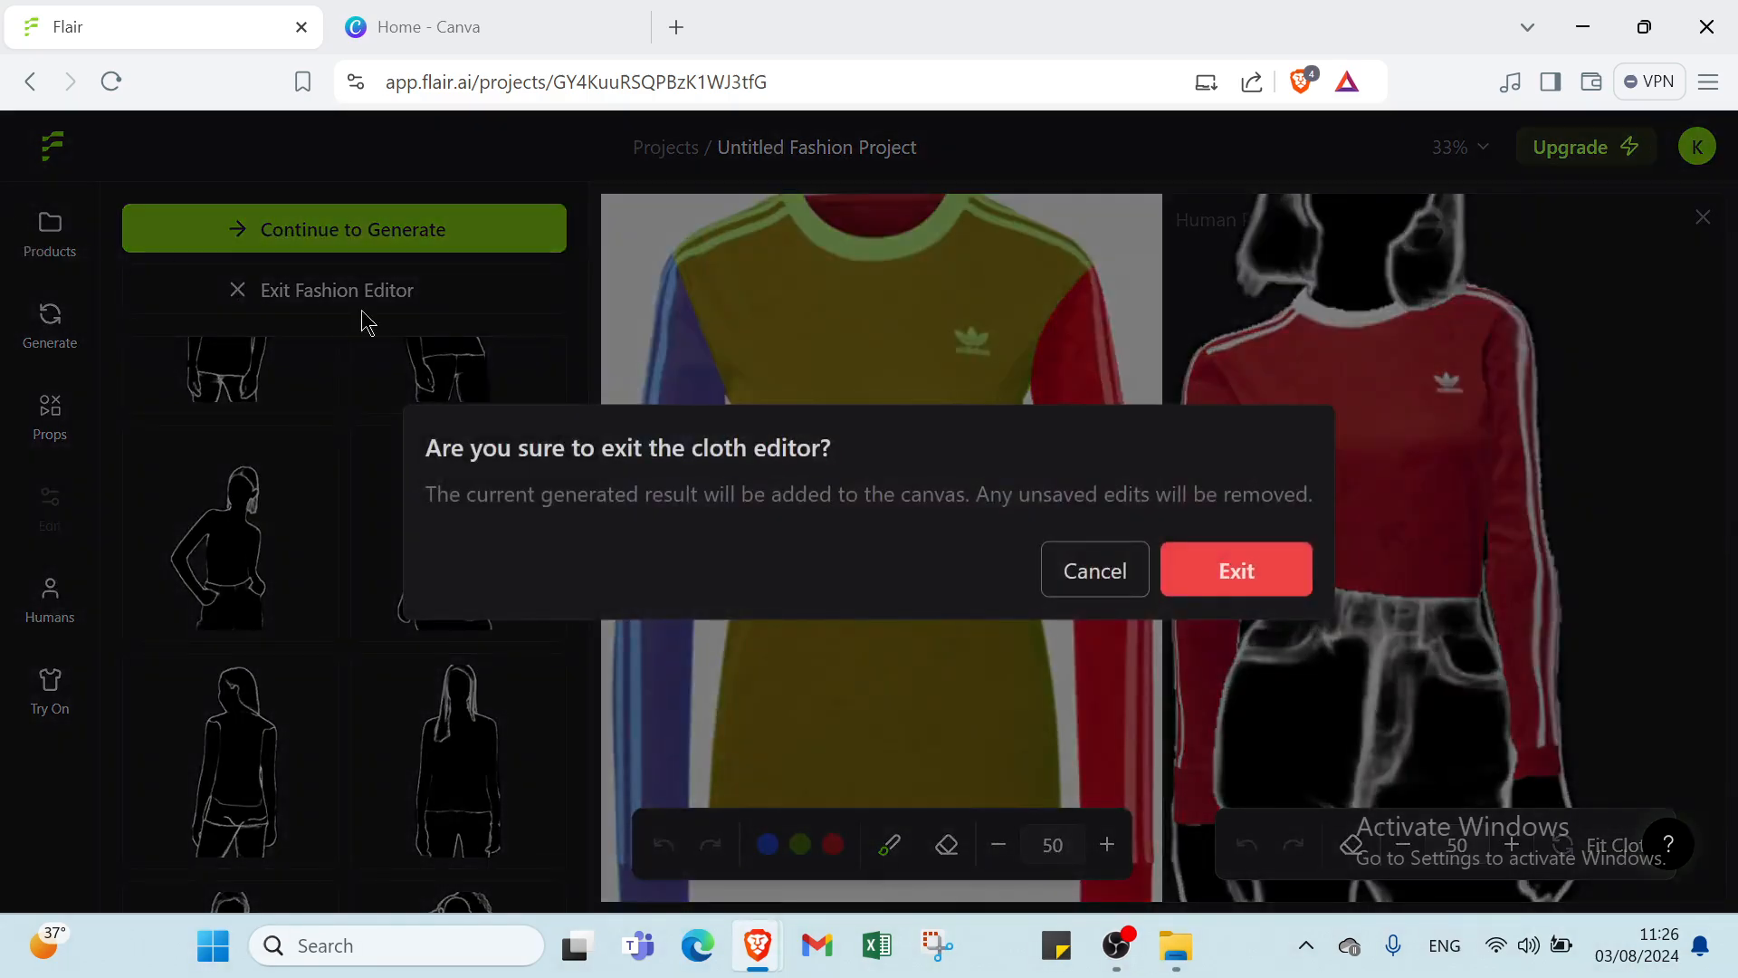
click(1280, 566)
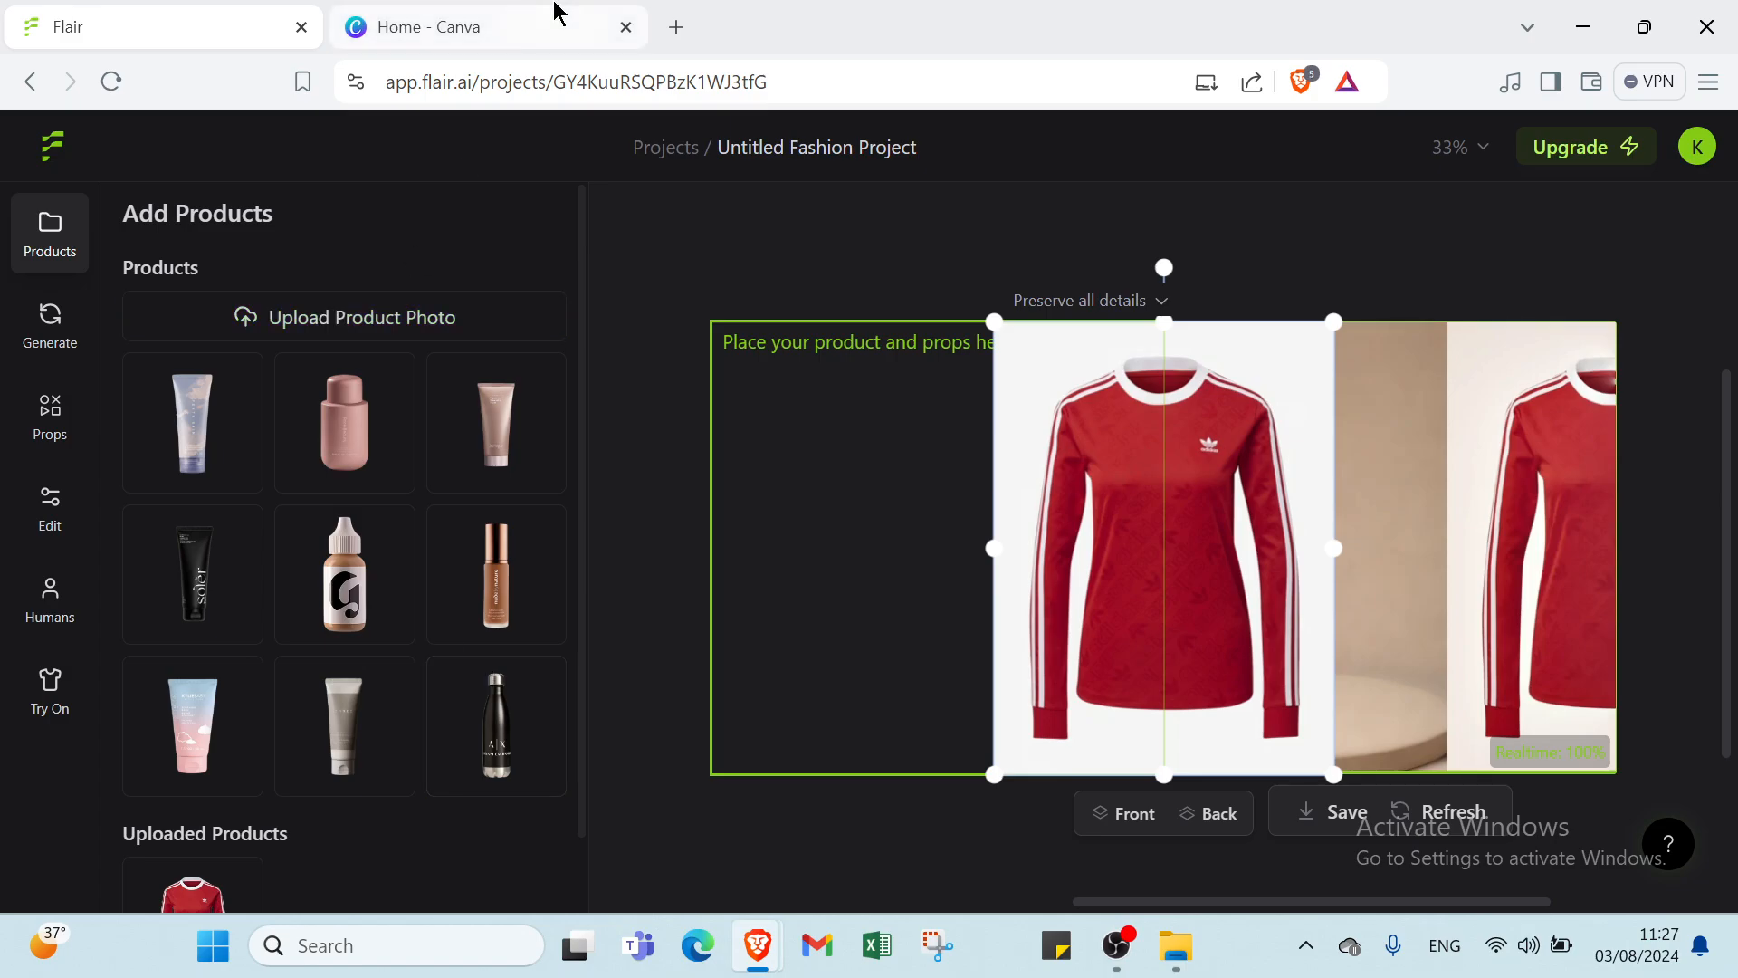
Step: Switch to Canva and create a new blank Presentation (16:9) design at 1920 × 1080 px
click(537, 36)
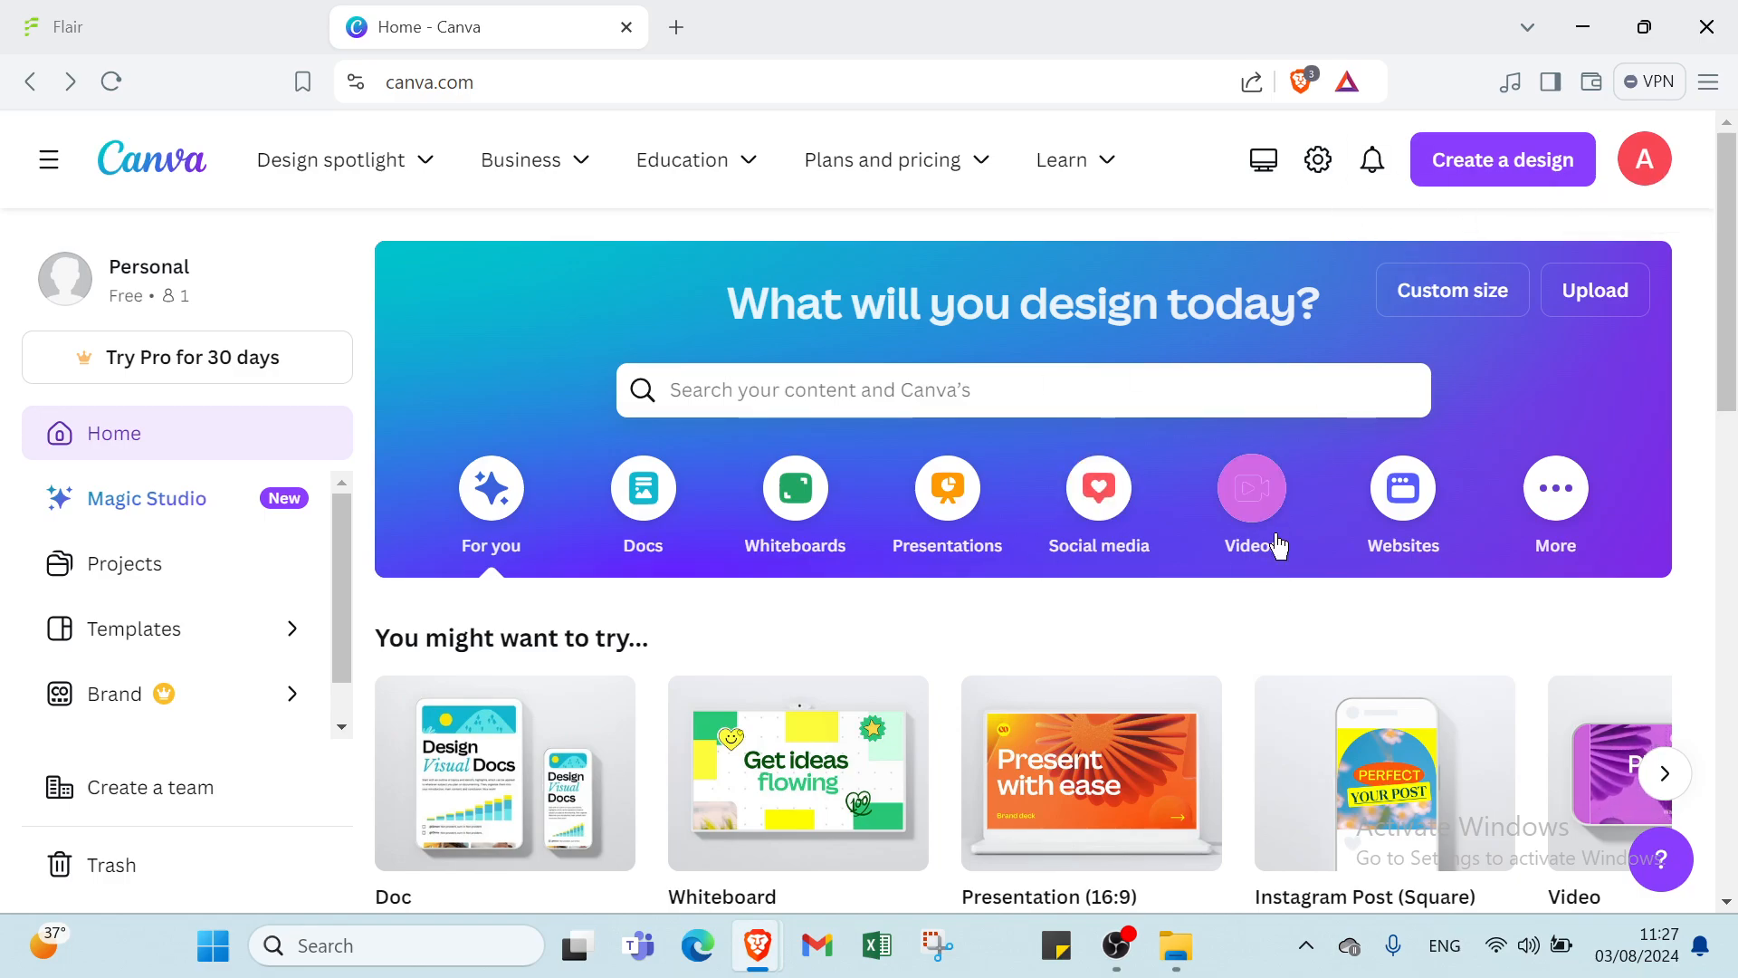
click(1473, 291)
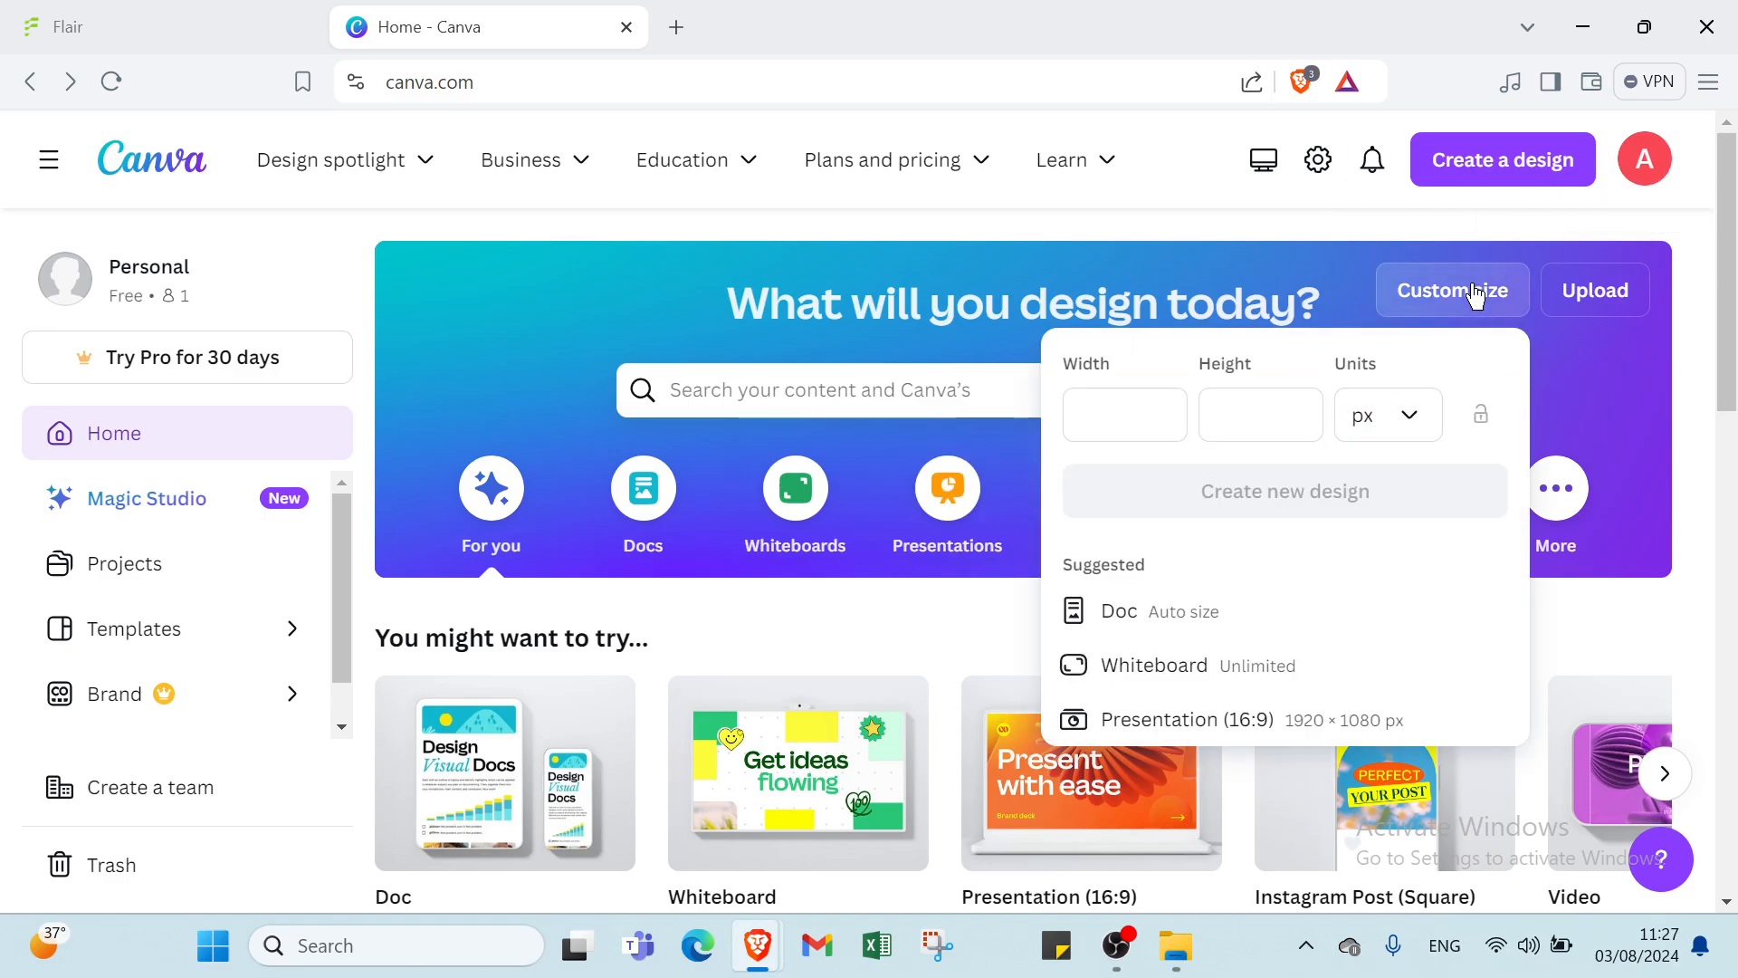
click(1367, 729)
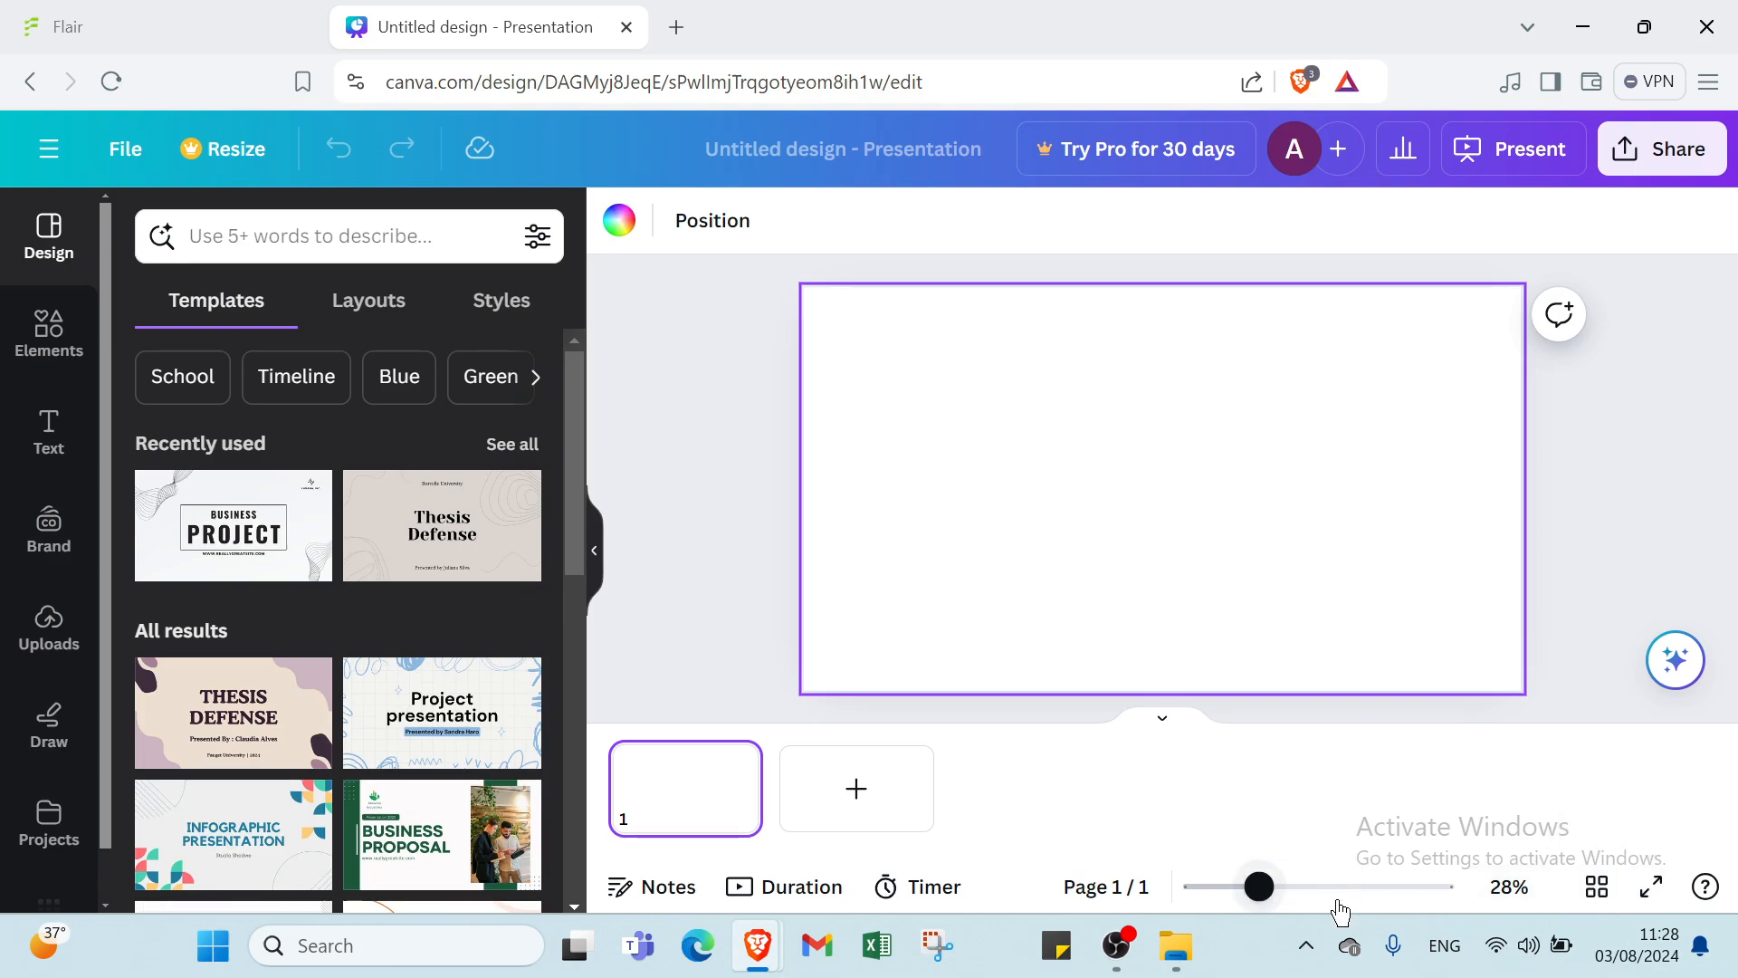
Step: Zoom the blank presentation page in to 41% and out to 15%, and return to the Flair project
drag(1337, 891, 1418, 887)
click(1285, 886)
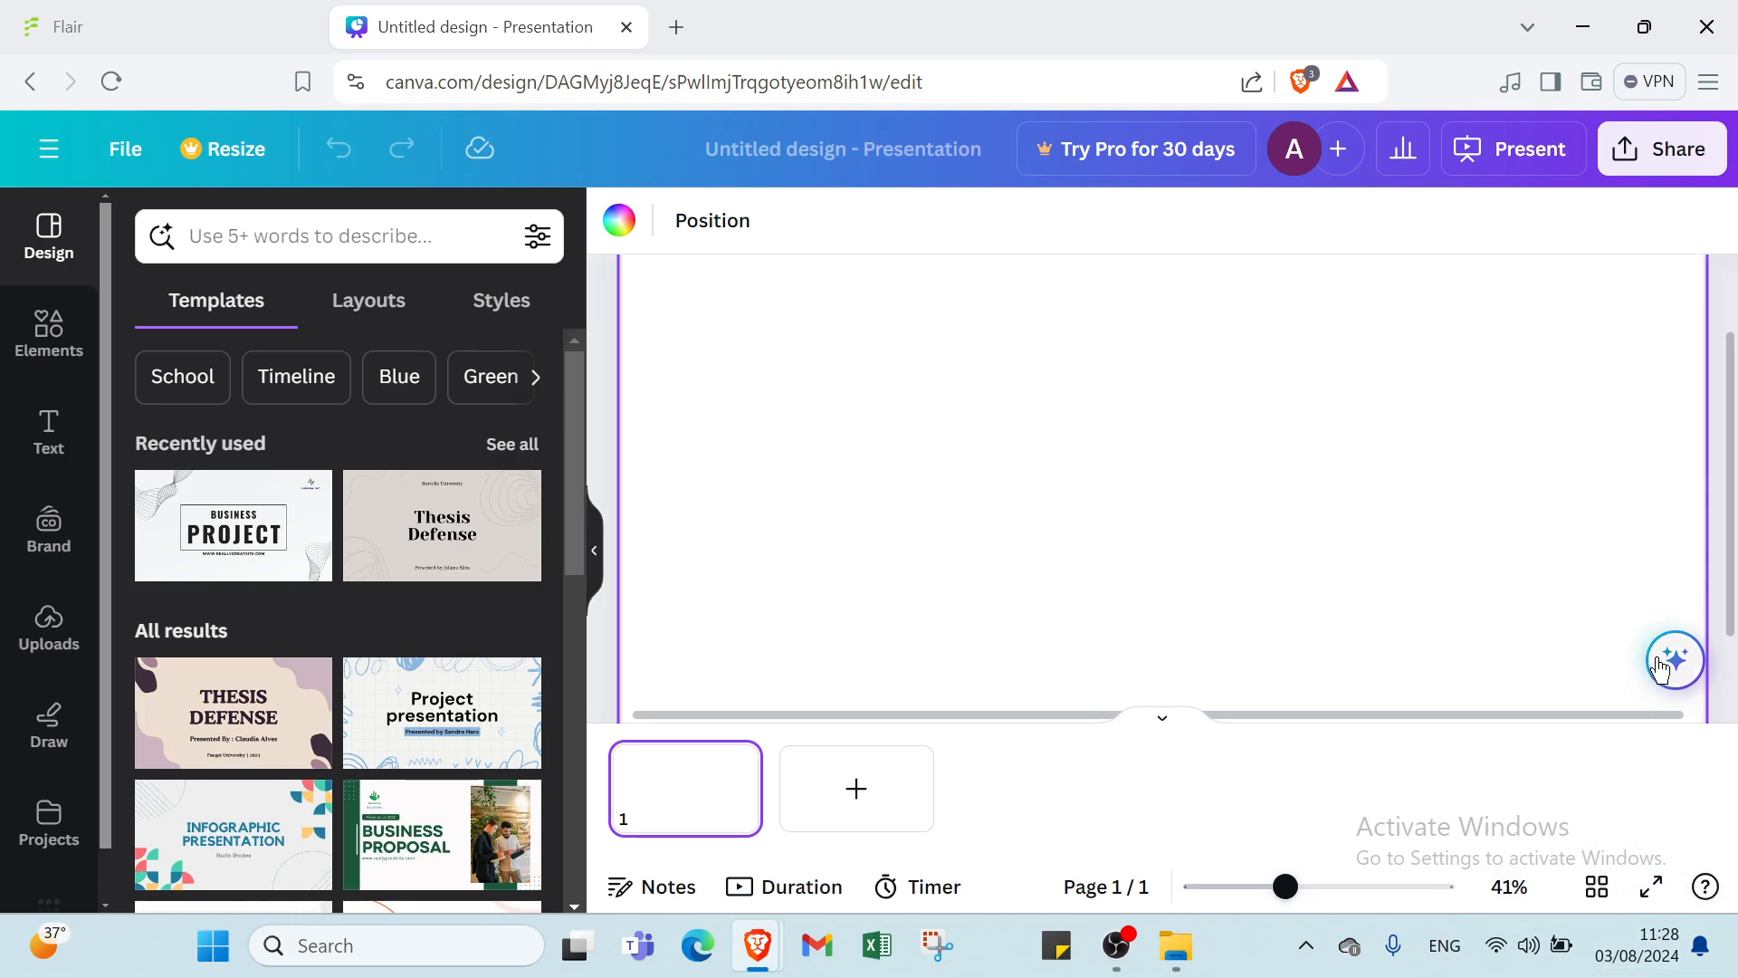
click(1220, 889)
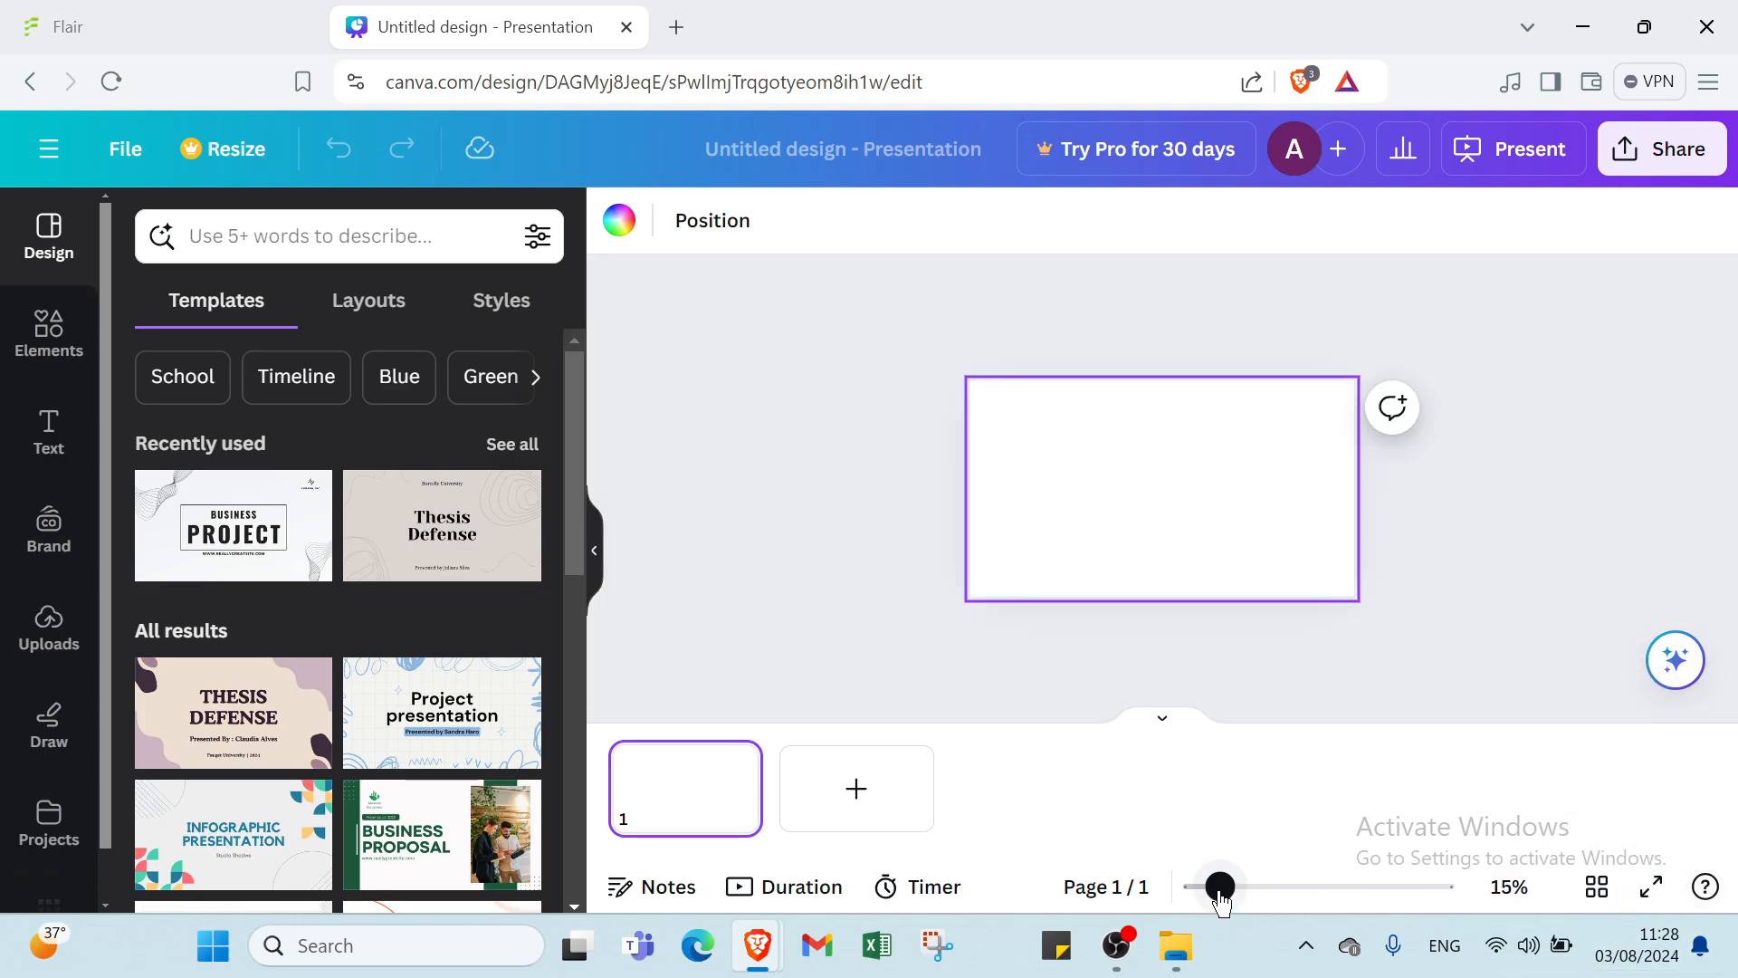
click(1390, 408)
click(1461, 311)
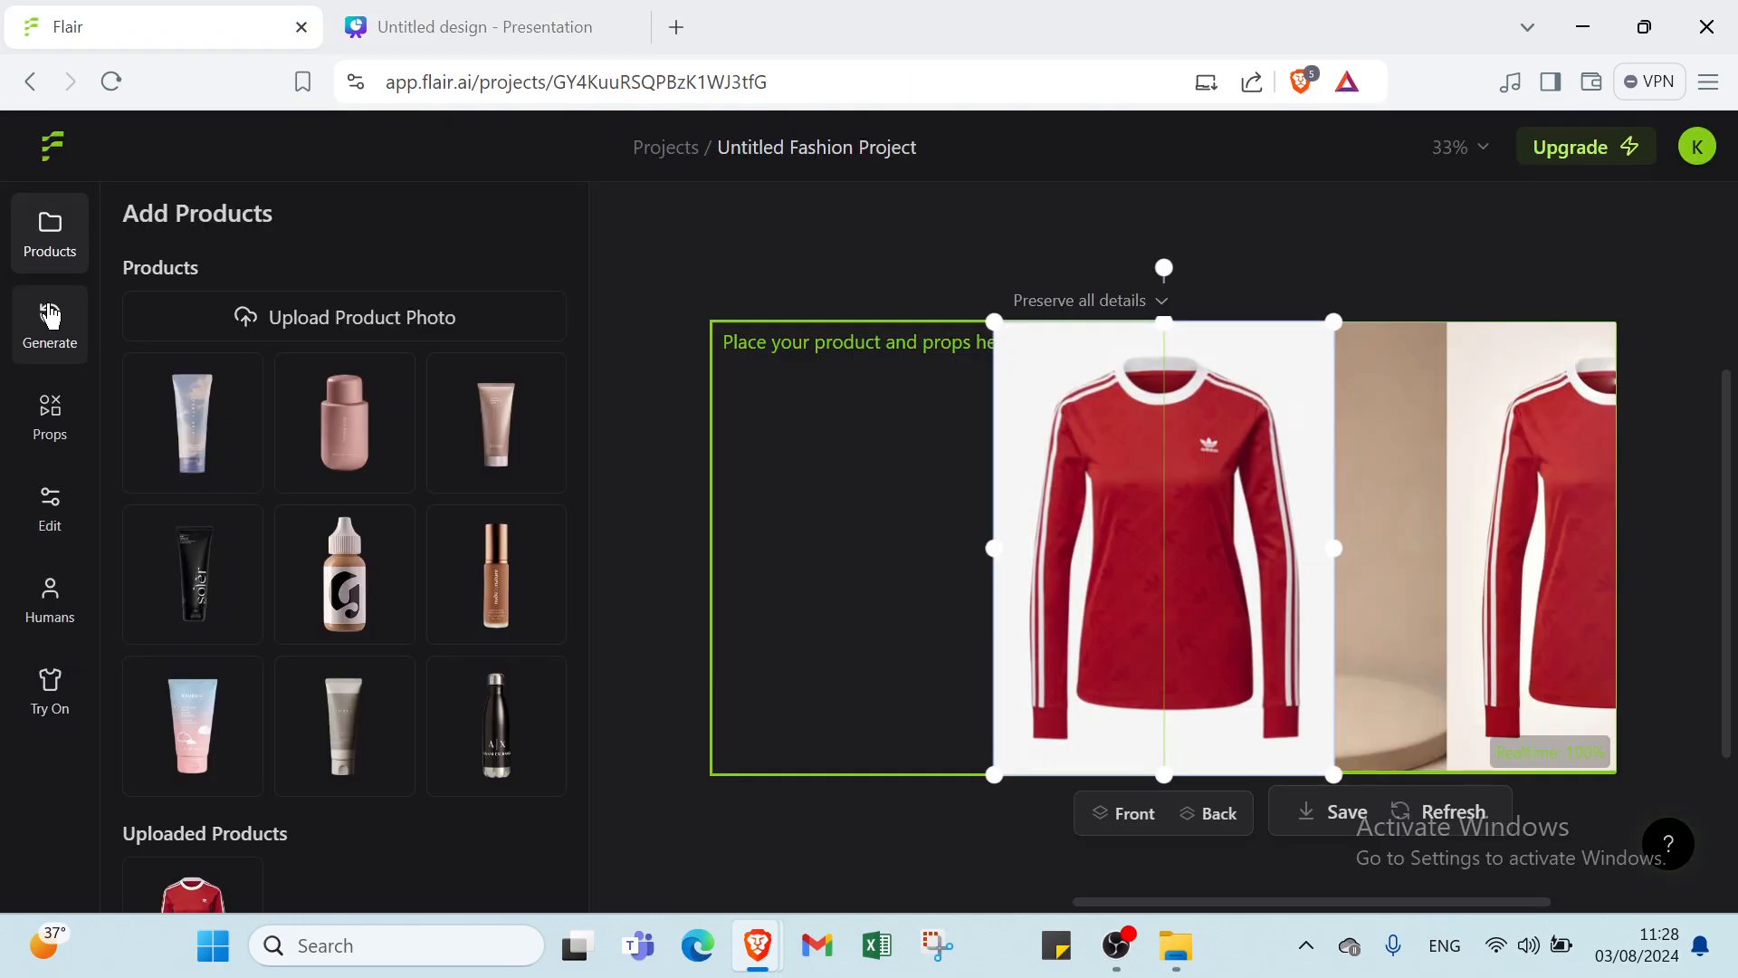
Step: Look through the photoshoot generation templates, from Monochrome, Household and Nature to Studio, Shelves and Kitchen
click(50, 314)
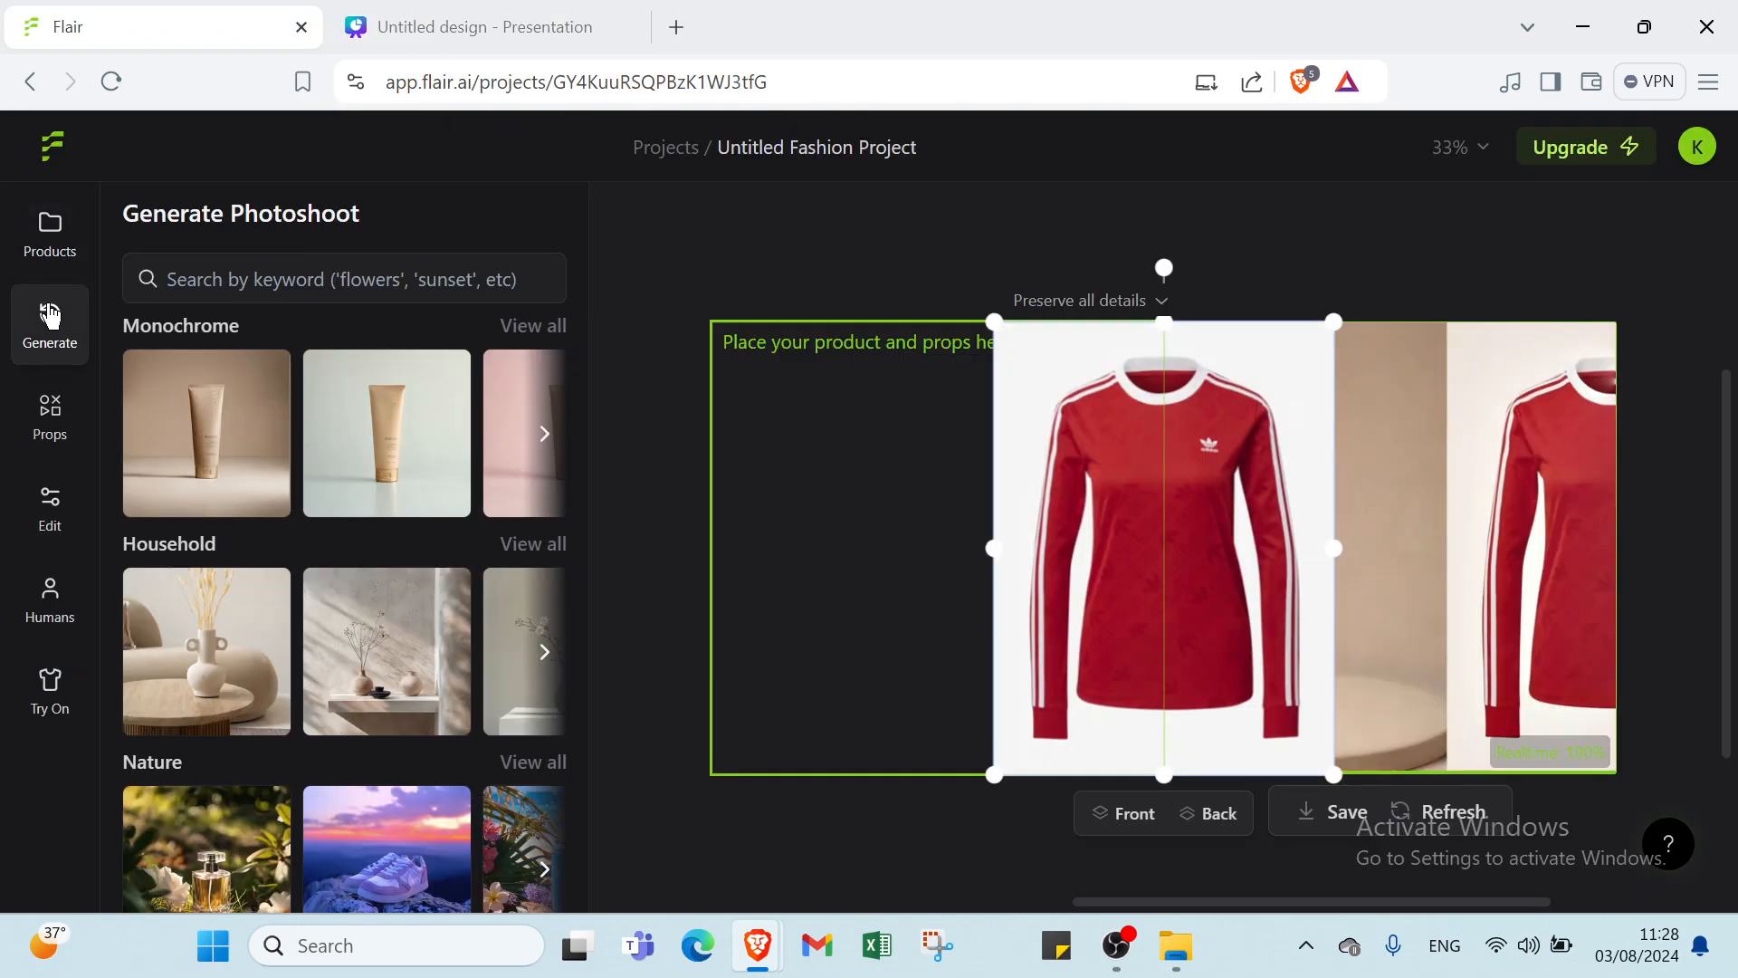
scroll(307, 489, down, 9)
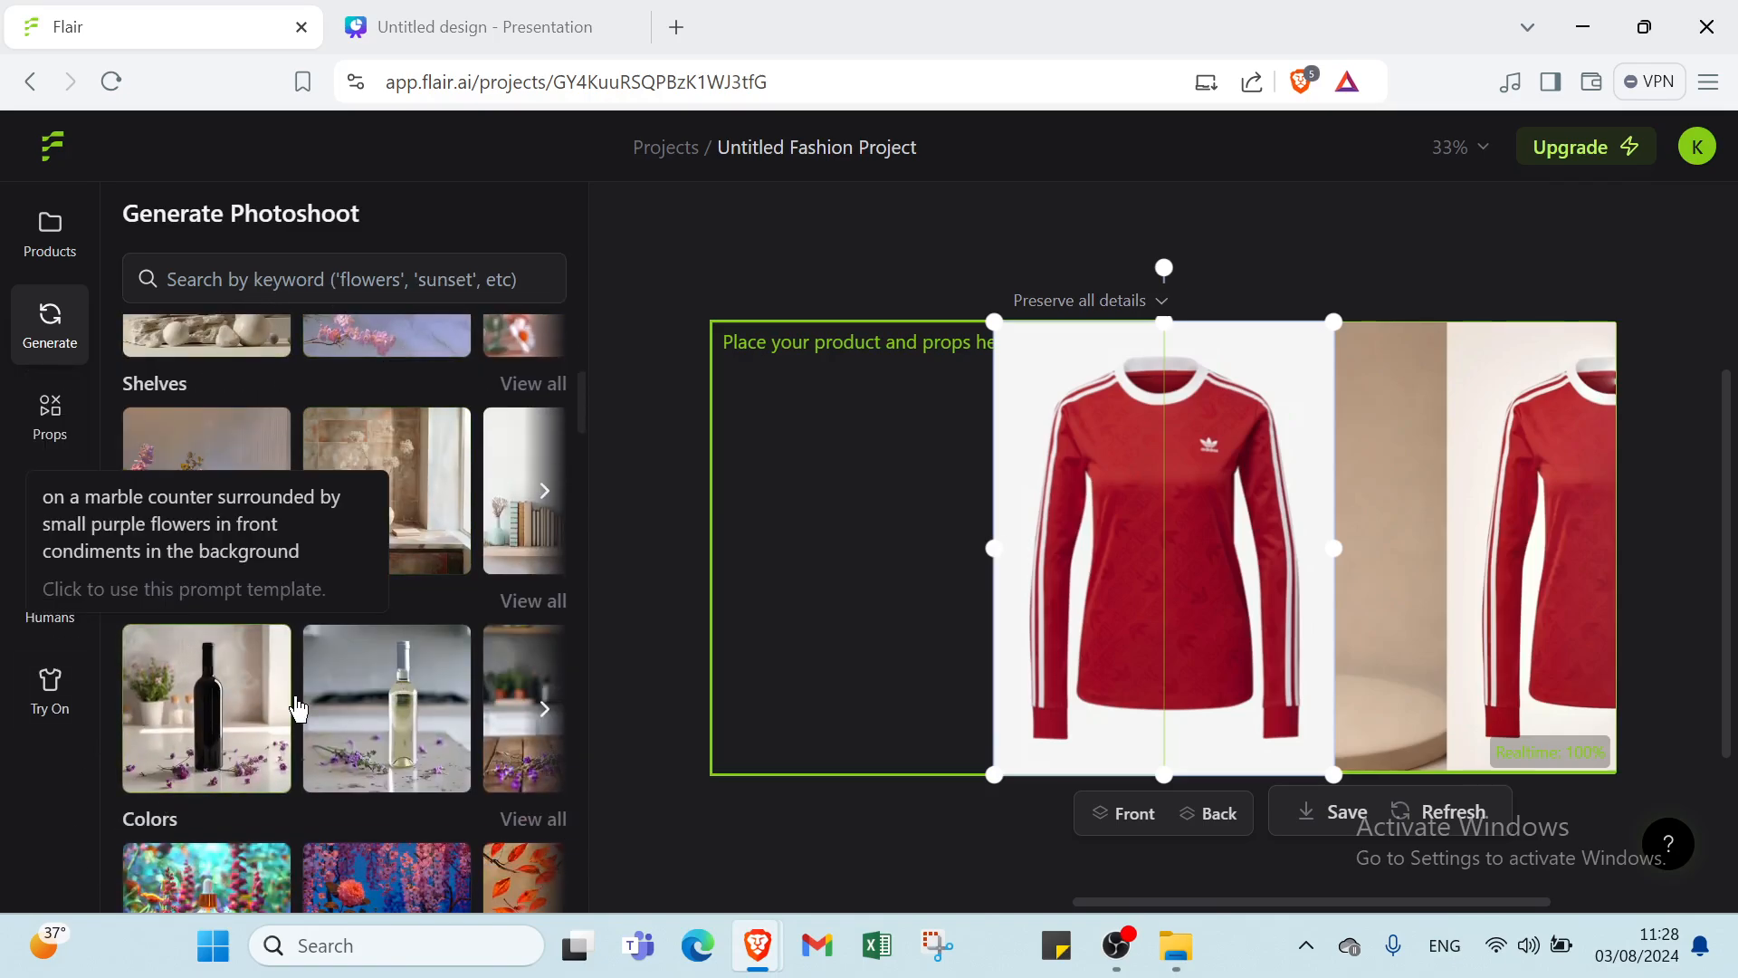
scroll(177, 588, up, 2)
scroll(186, 425, up, 1)
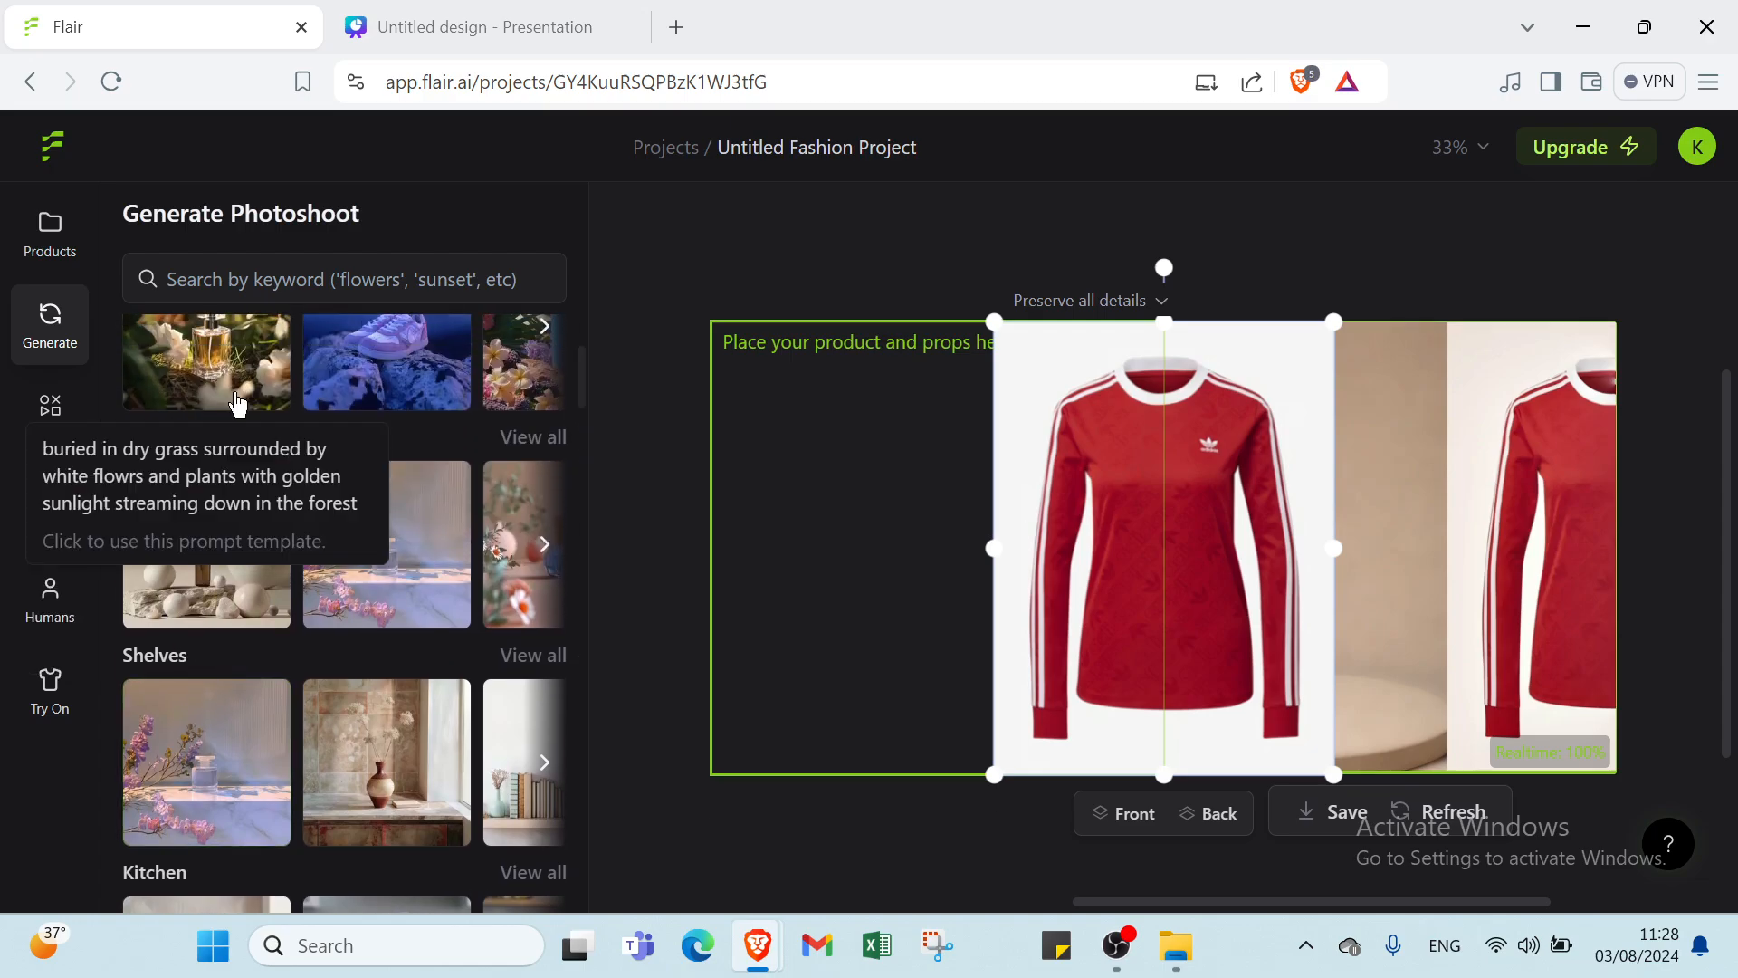
scroll(185, 428, up, 2)
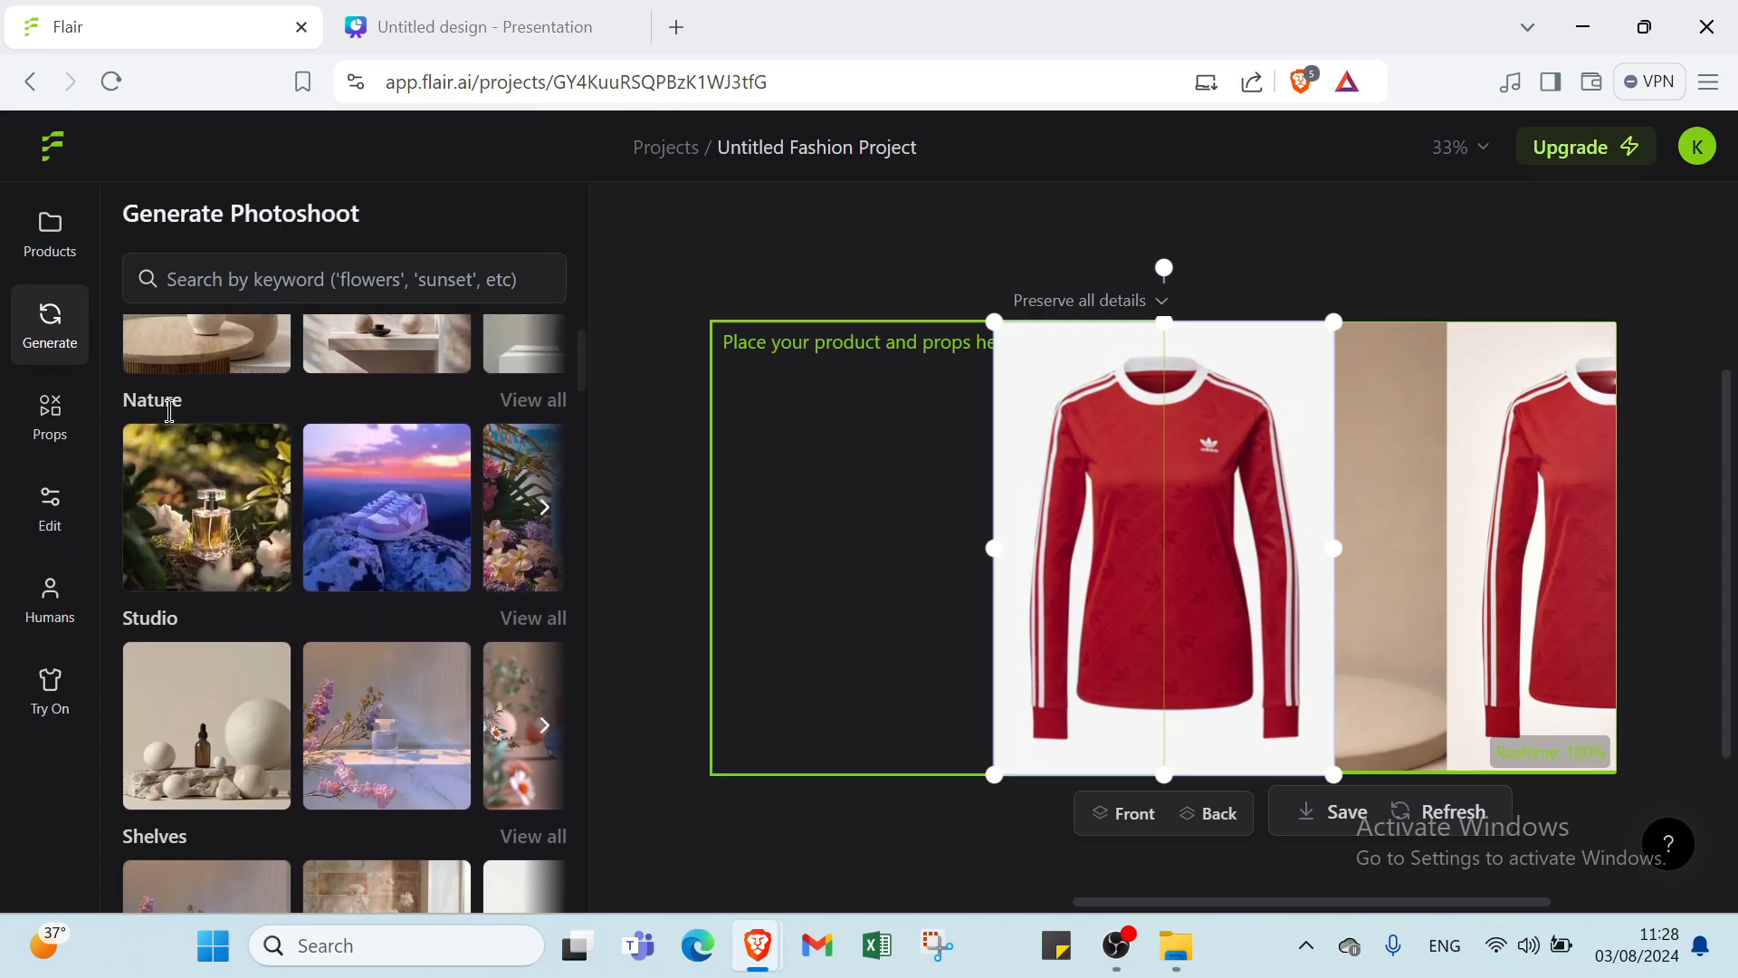
scroll(199, 411, up, 5)
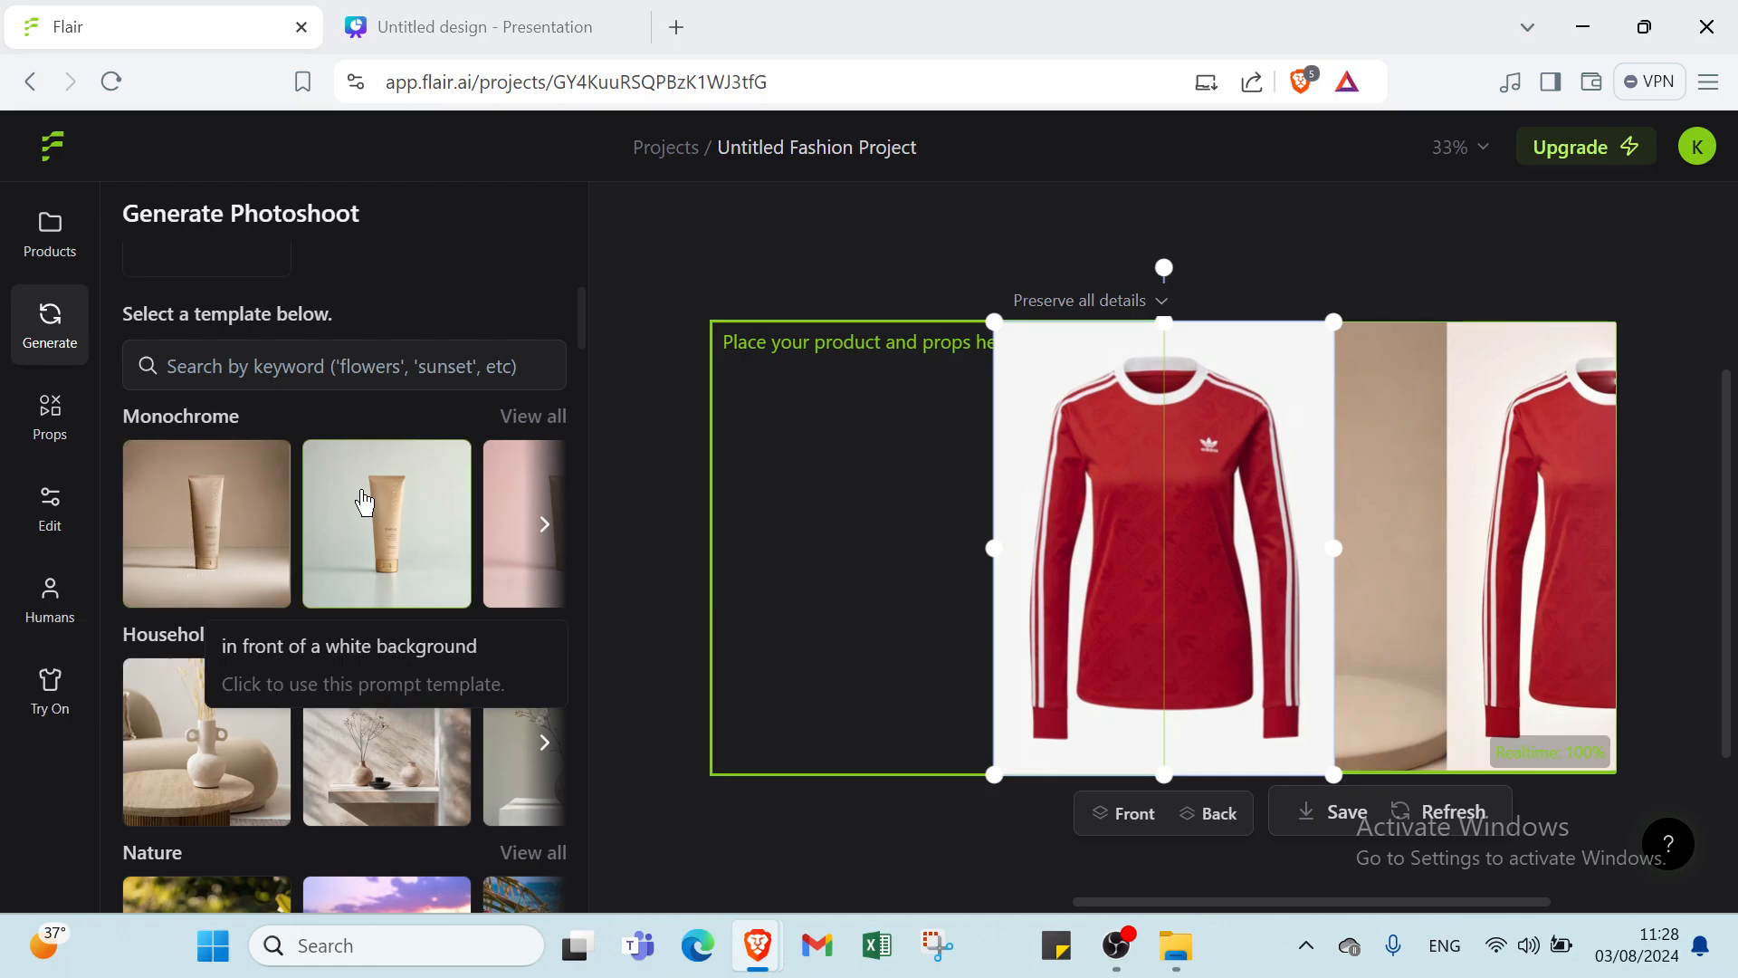
Step: Browse the props library's categories, including platforms, flowers, plants, rocks, veggies and lamps
click(57, 433)
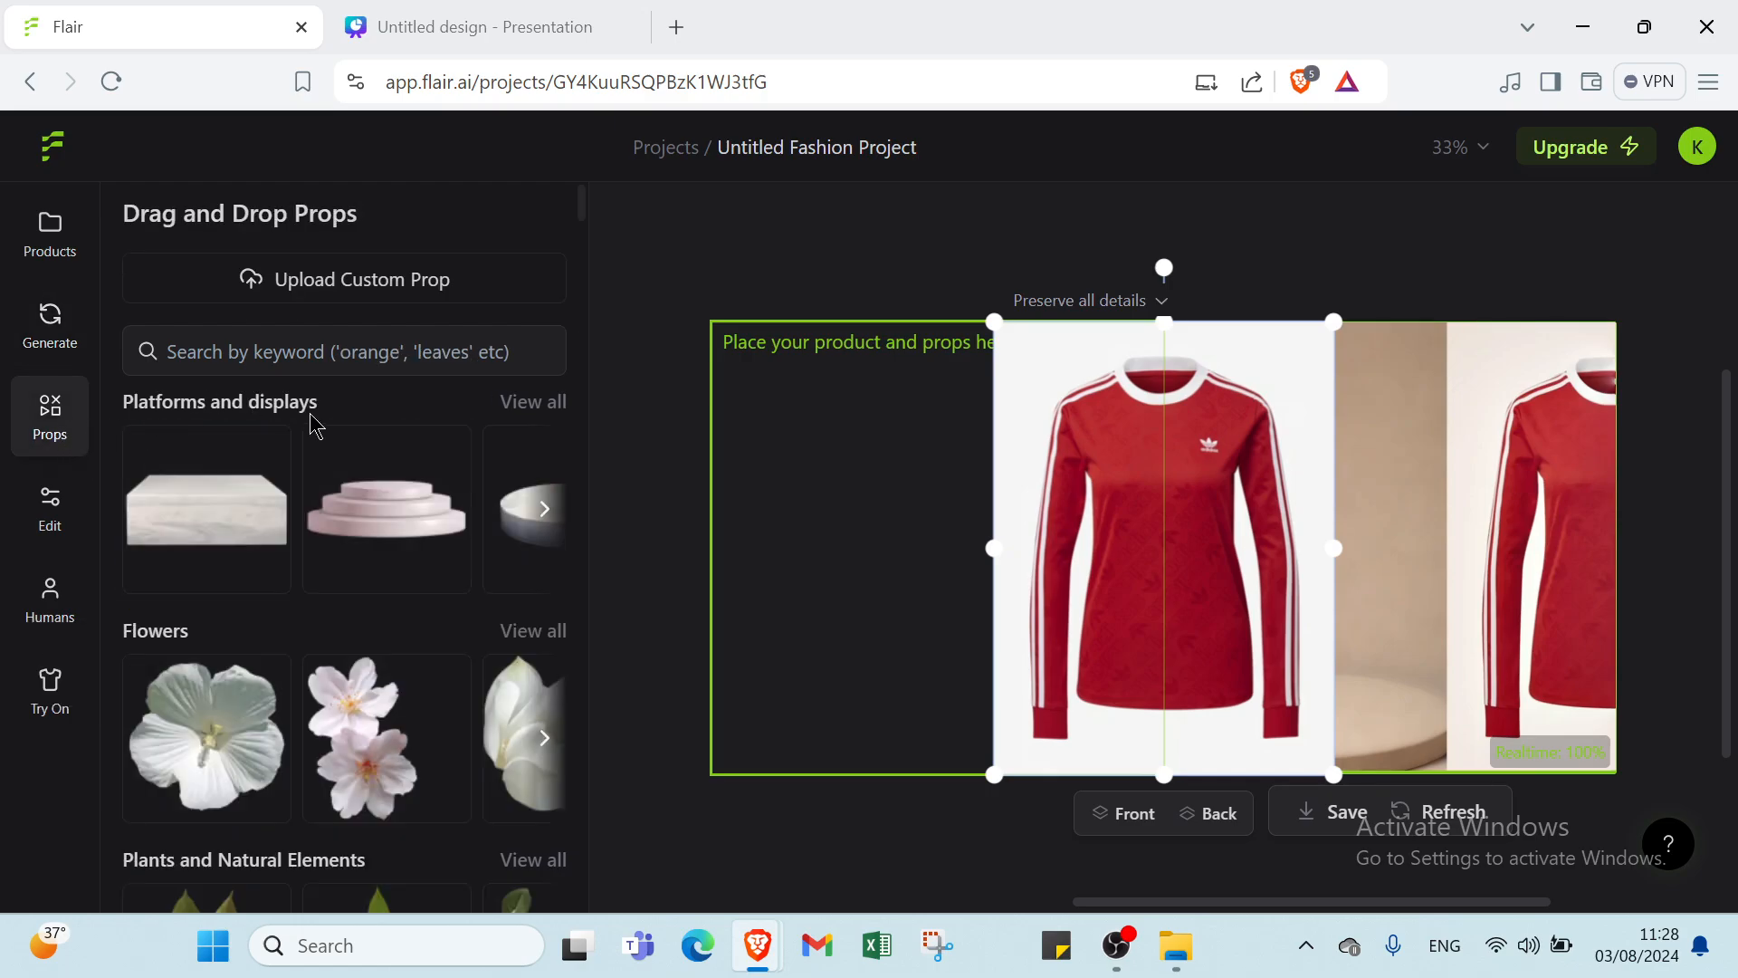
scroll(271, 446, down, 2)
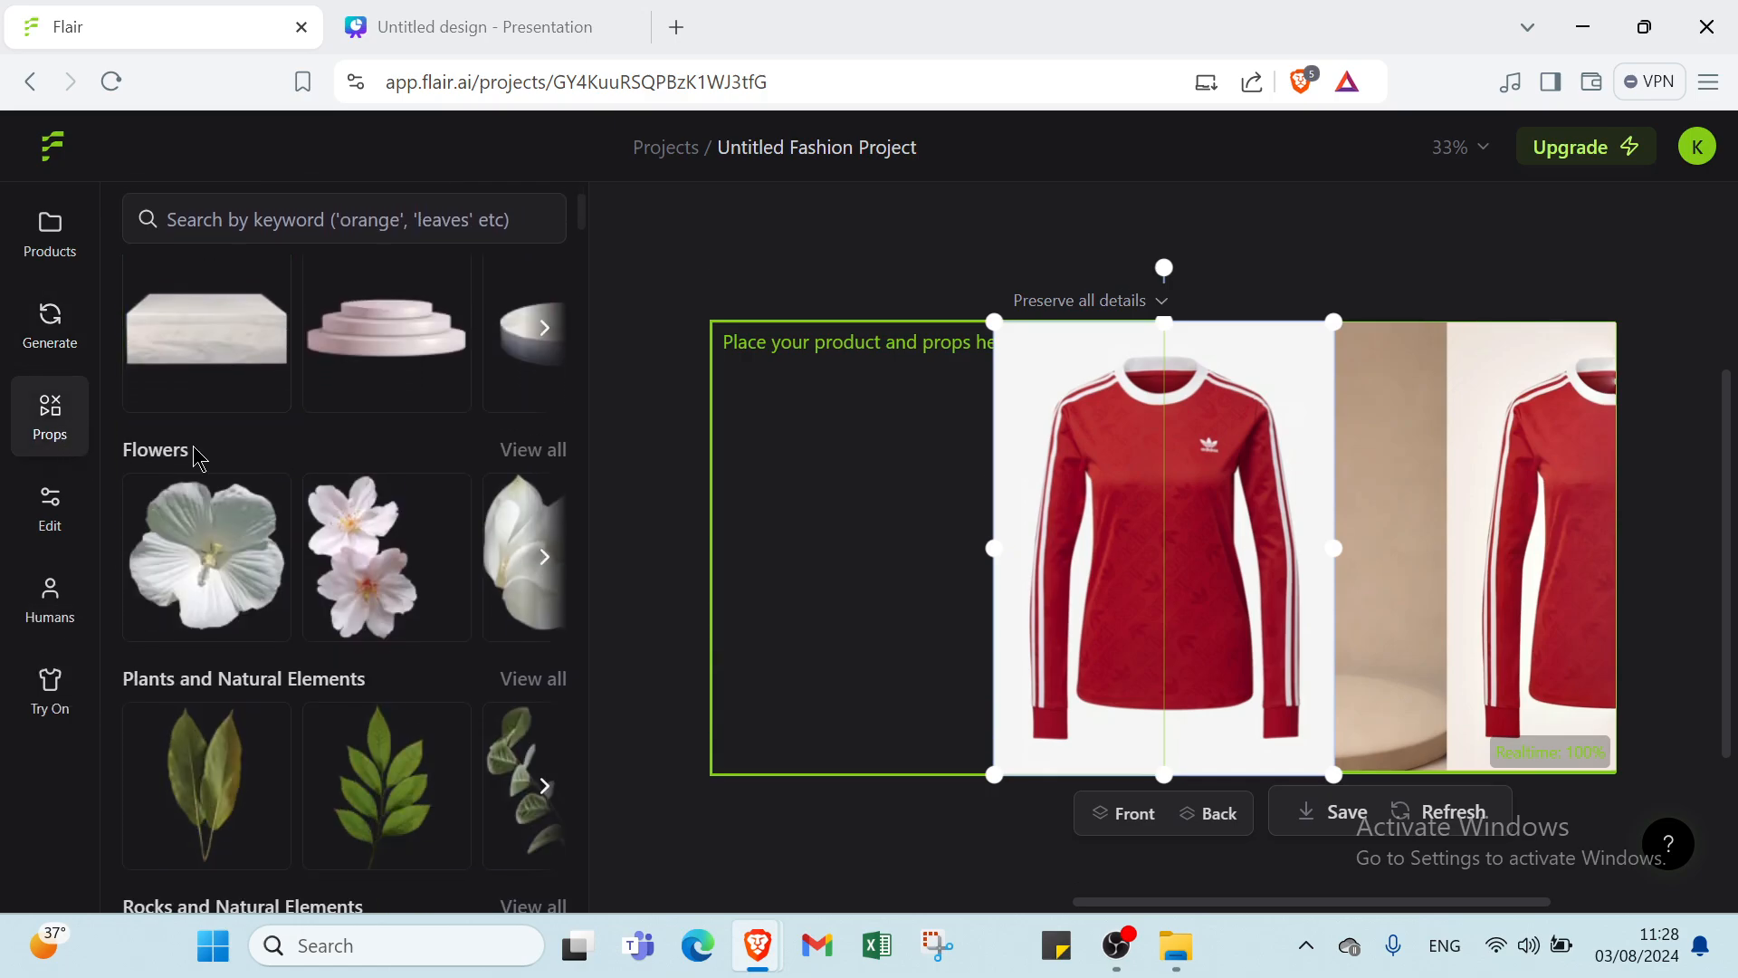
scroll(263, 523, down, 2)
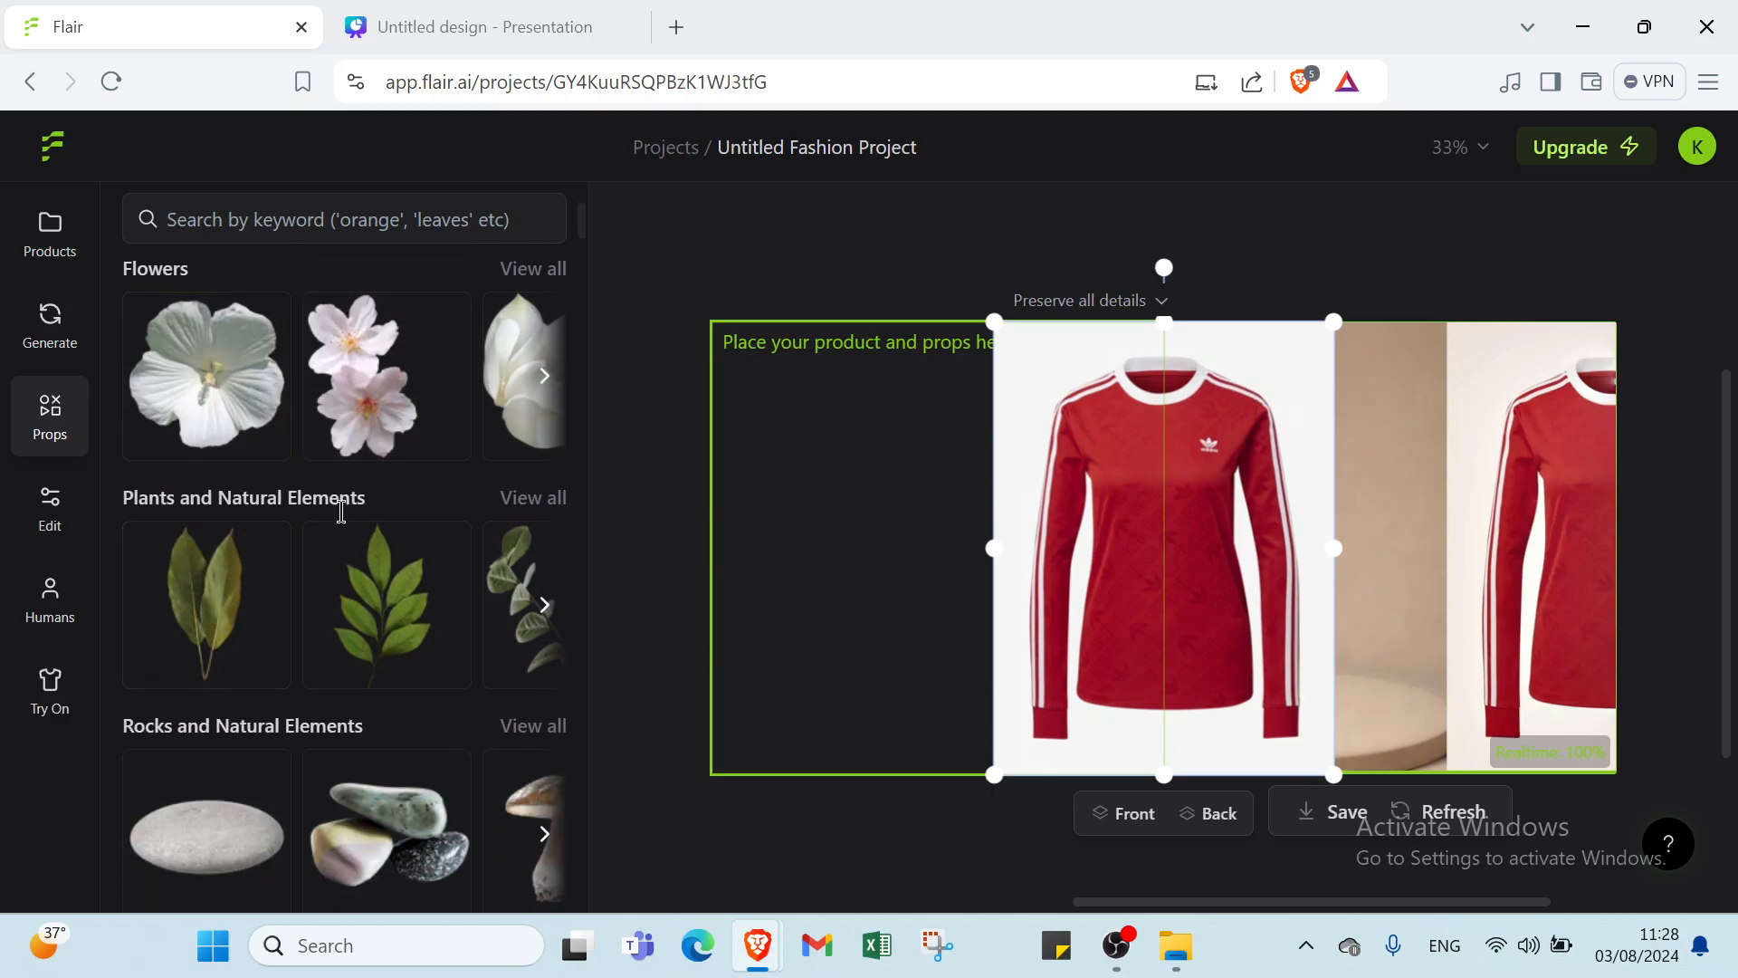
scroll(353, 507, down, 1)
scroll(369, 523, down, 1)
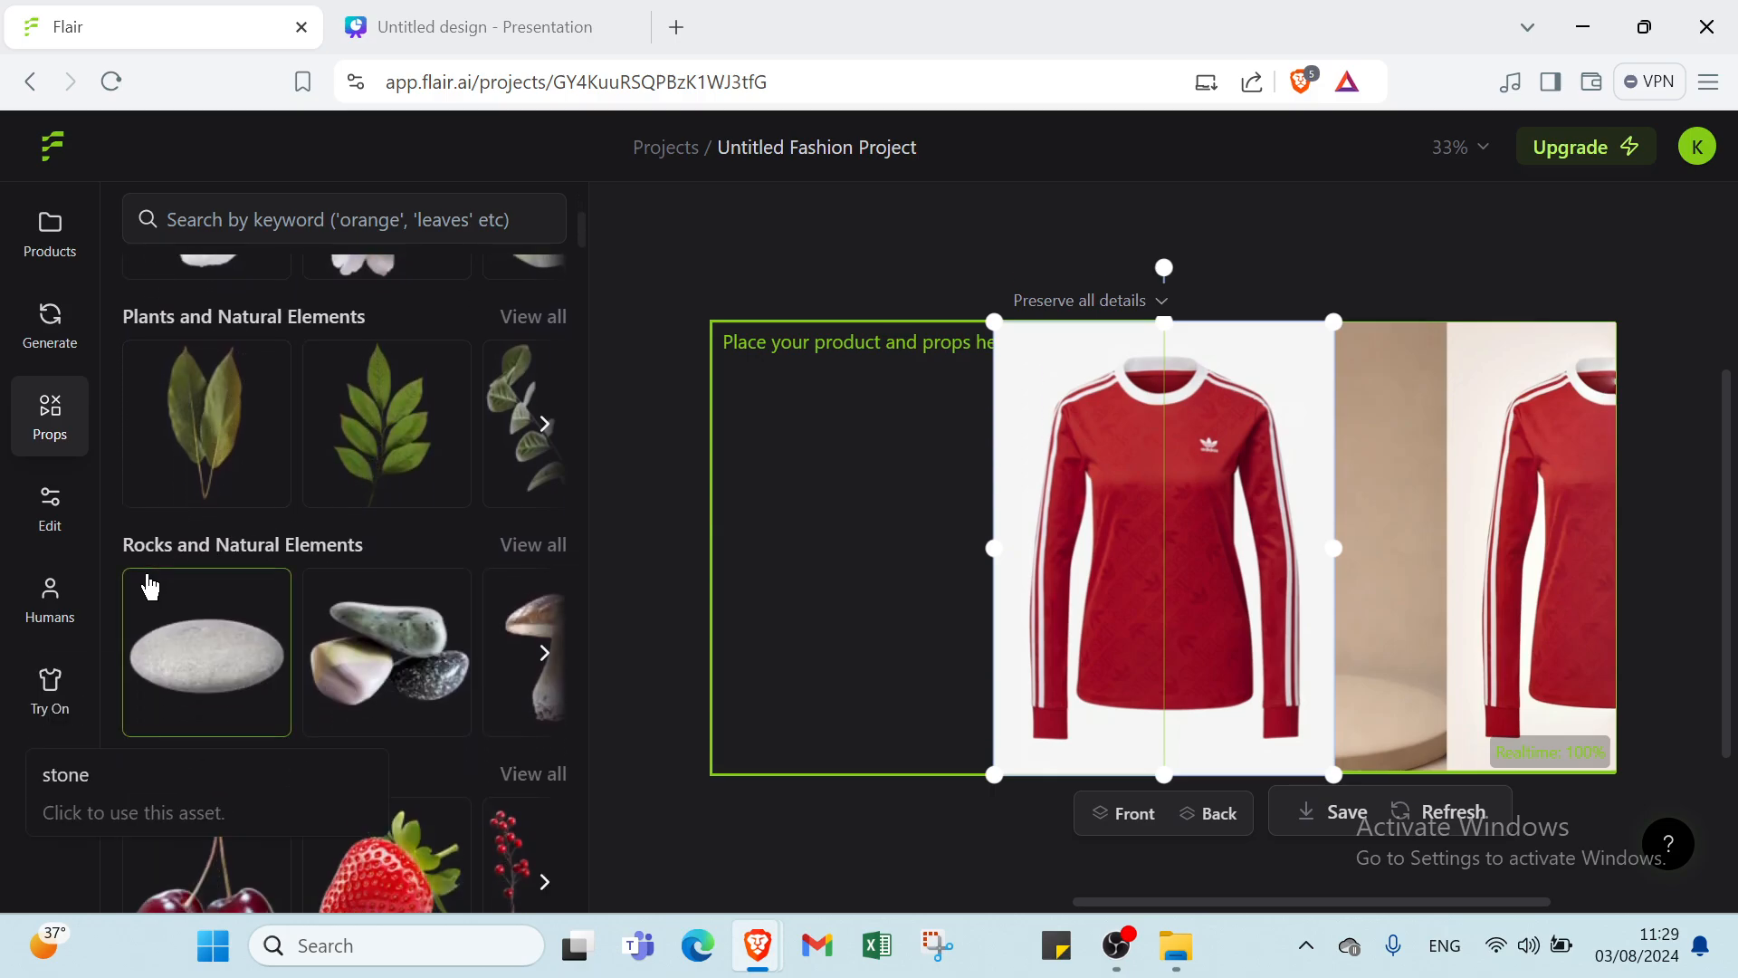
scroll(150, 587, down, 1)
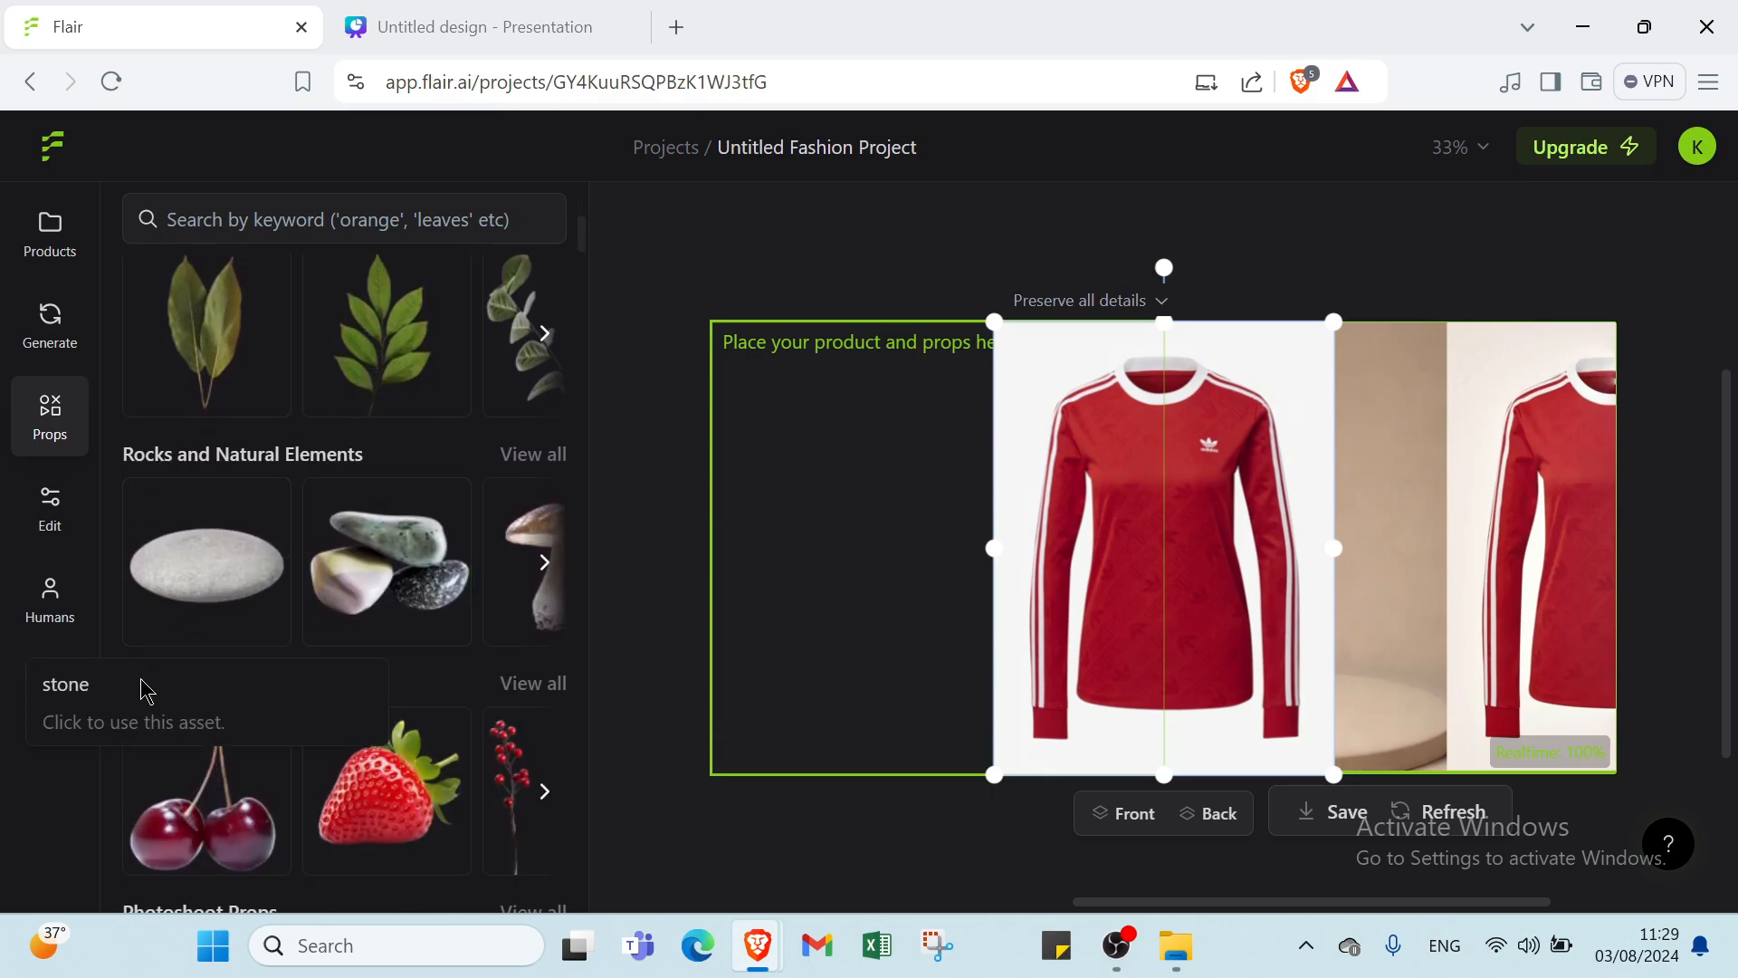
scroll(241, 624, down, 15)
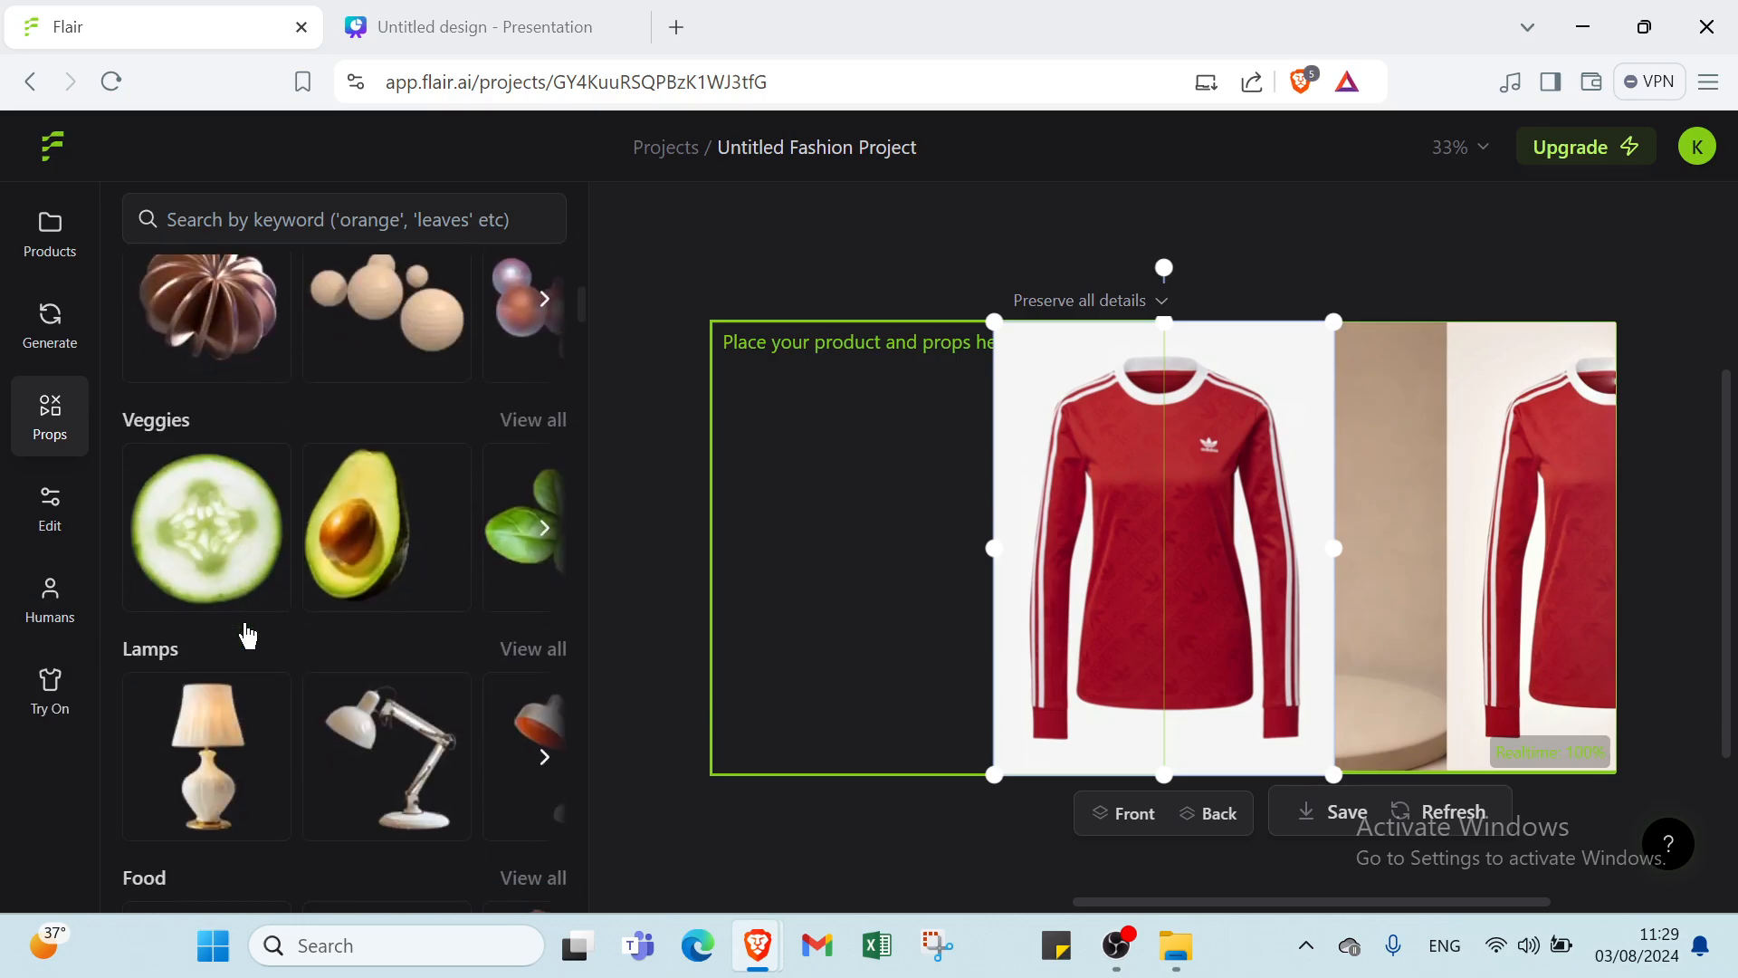
scroll(226, 607, down, 4)
scroll(163, 544, up, 9)
Step: Review the image editing tools for the red top, including Remove Background, Magic Erase, Upscale and Image Variations
click(49, 507)
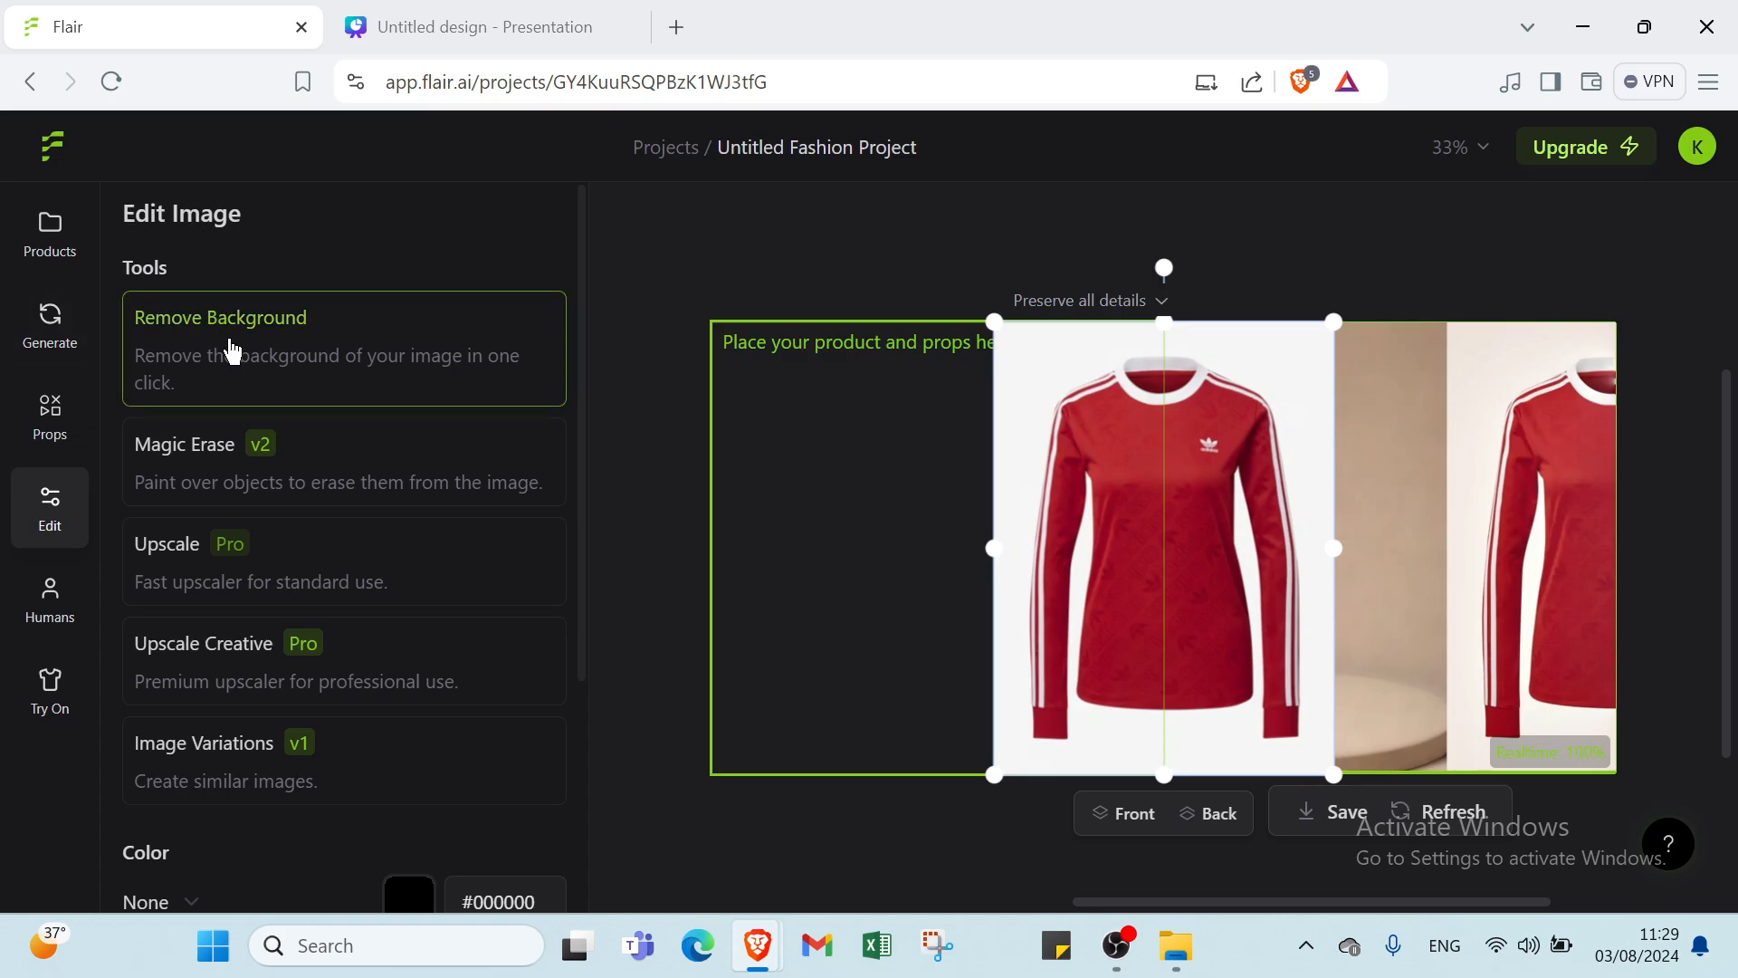
scroll(277, 389, down, 2)
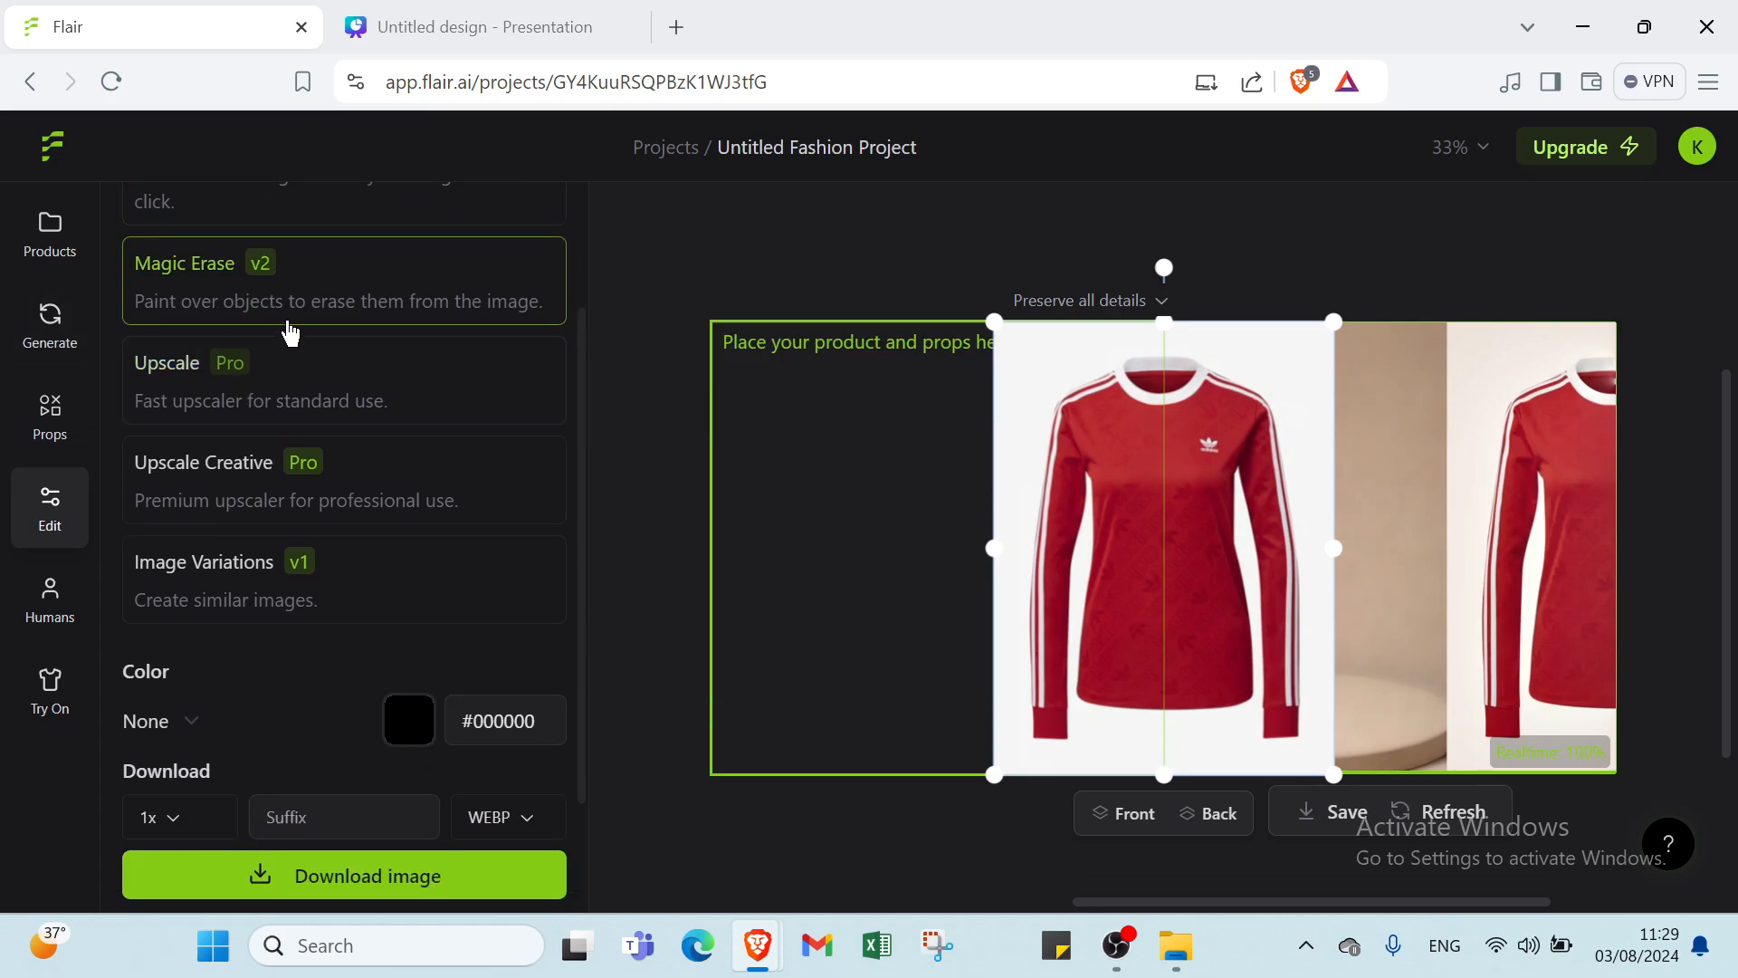
mouse_move(182, 368)
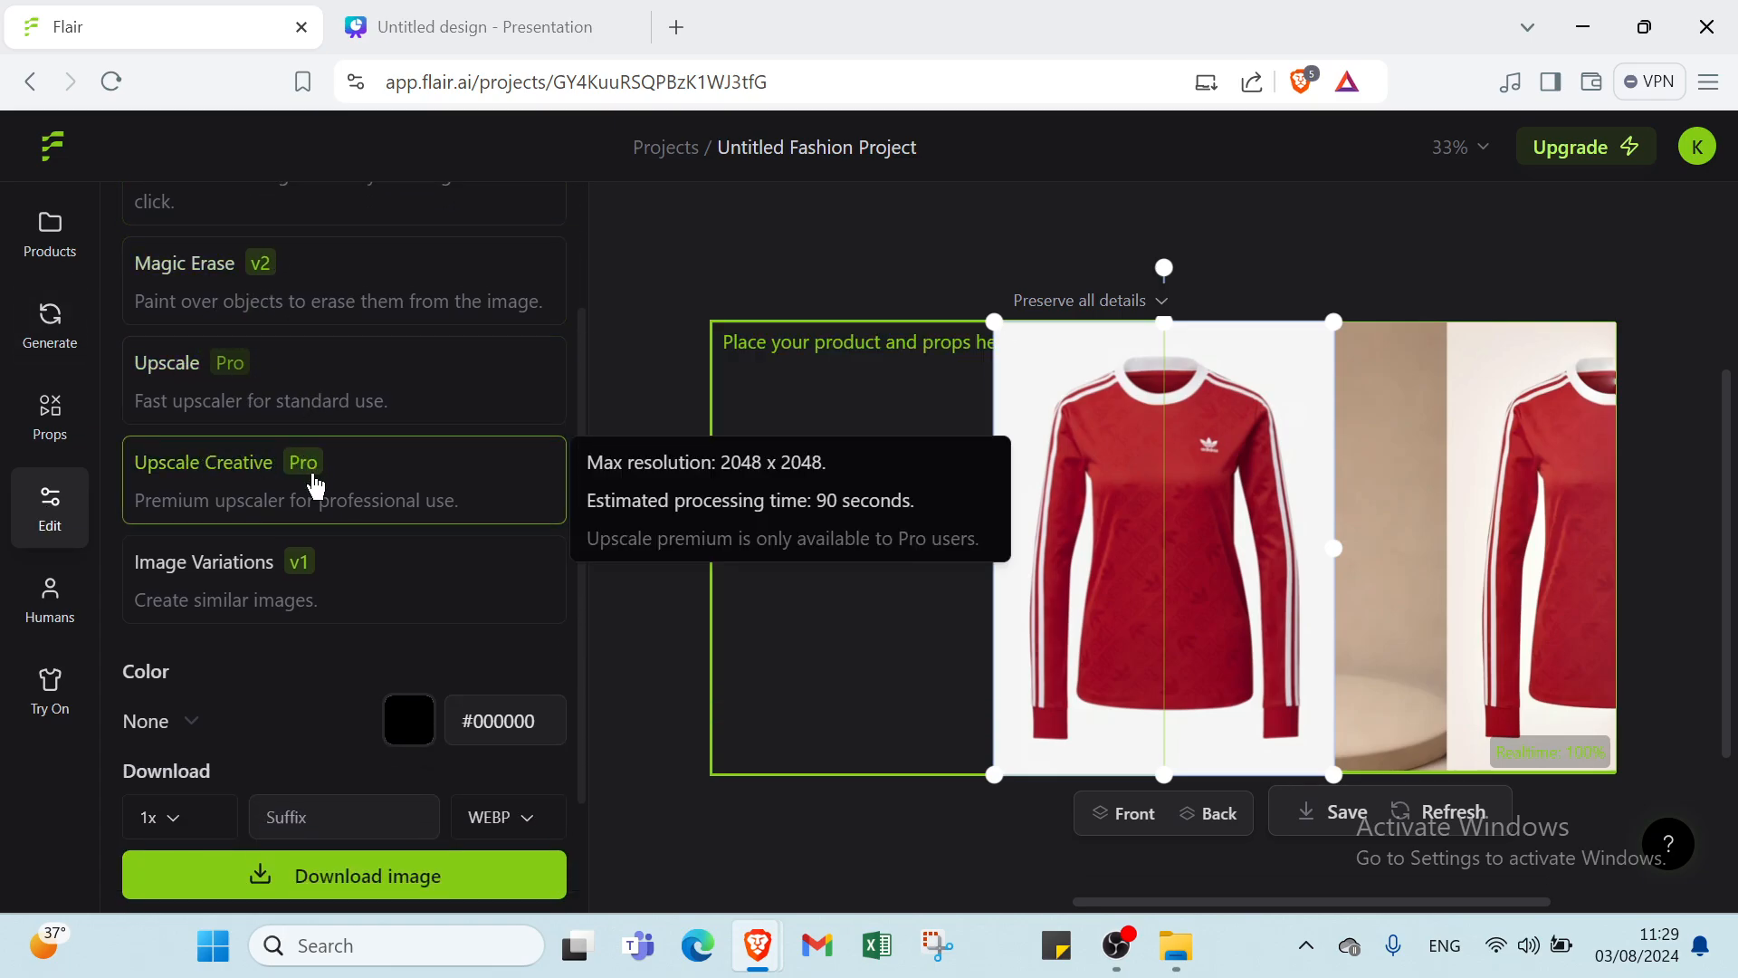
scroll(191, 574, down, 1)
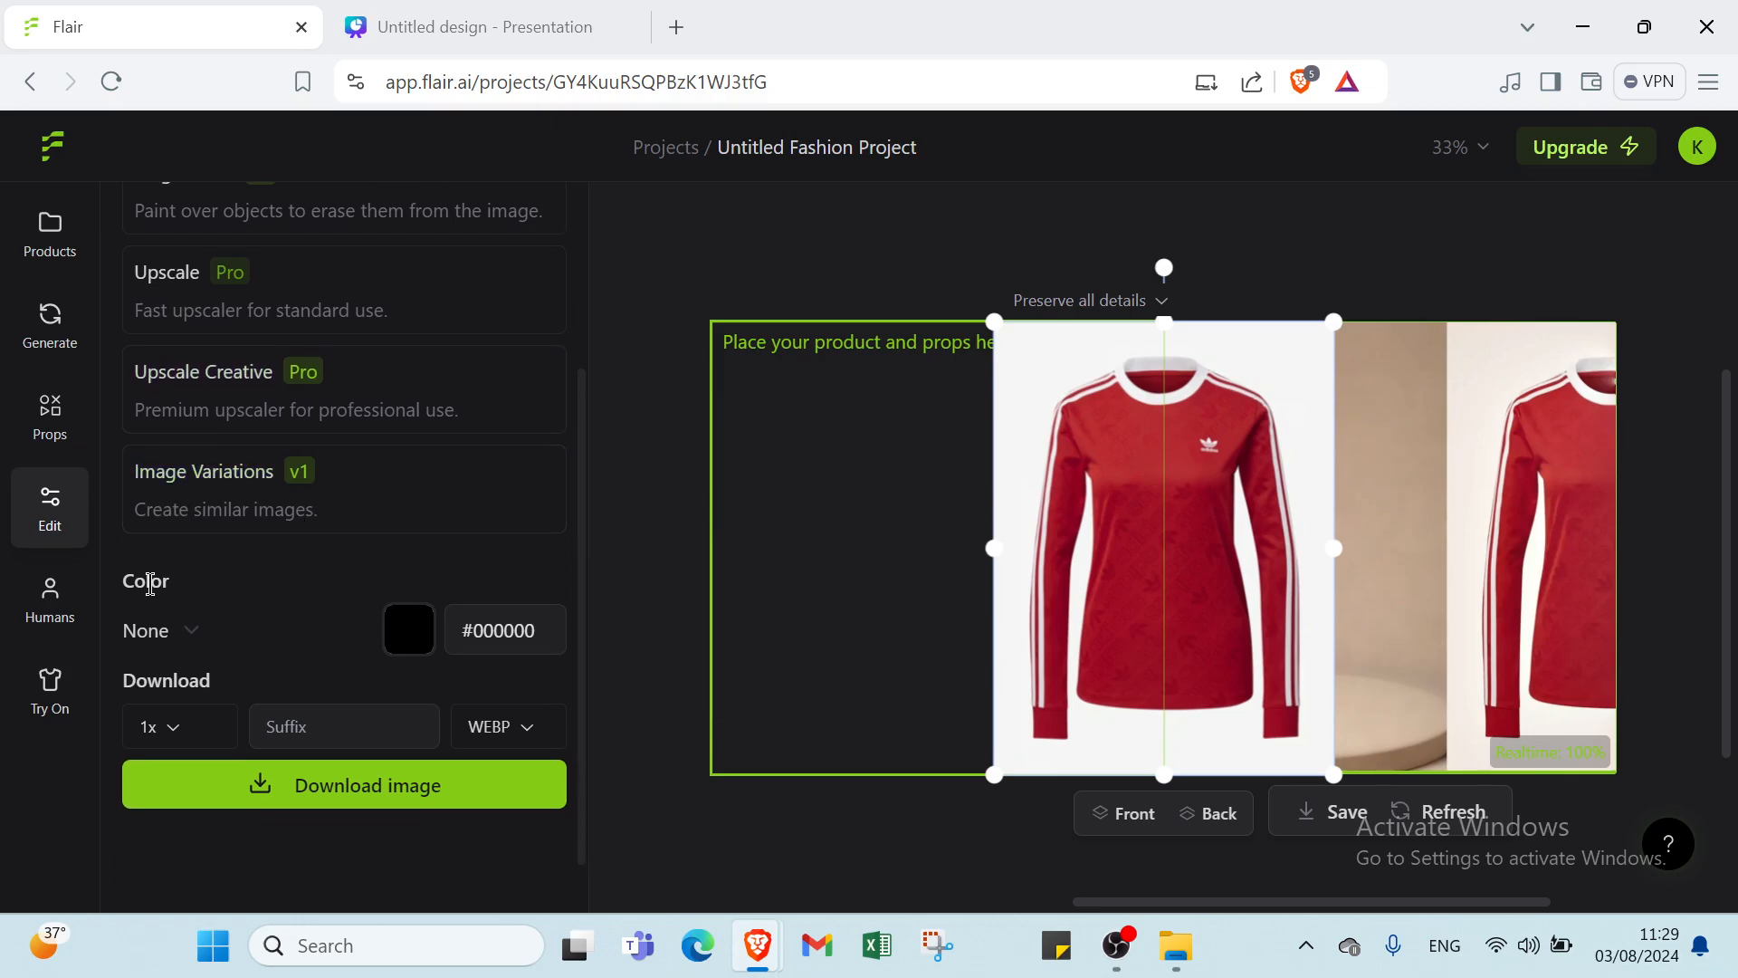
Step: Examine the image's color mode and color picker options, and the available download scales and file formats
click(181, 641)
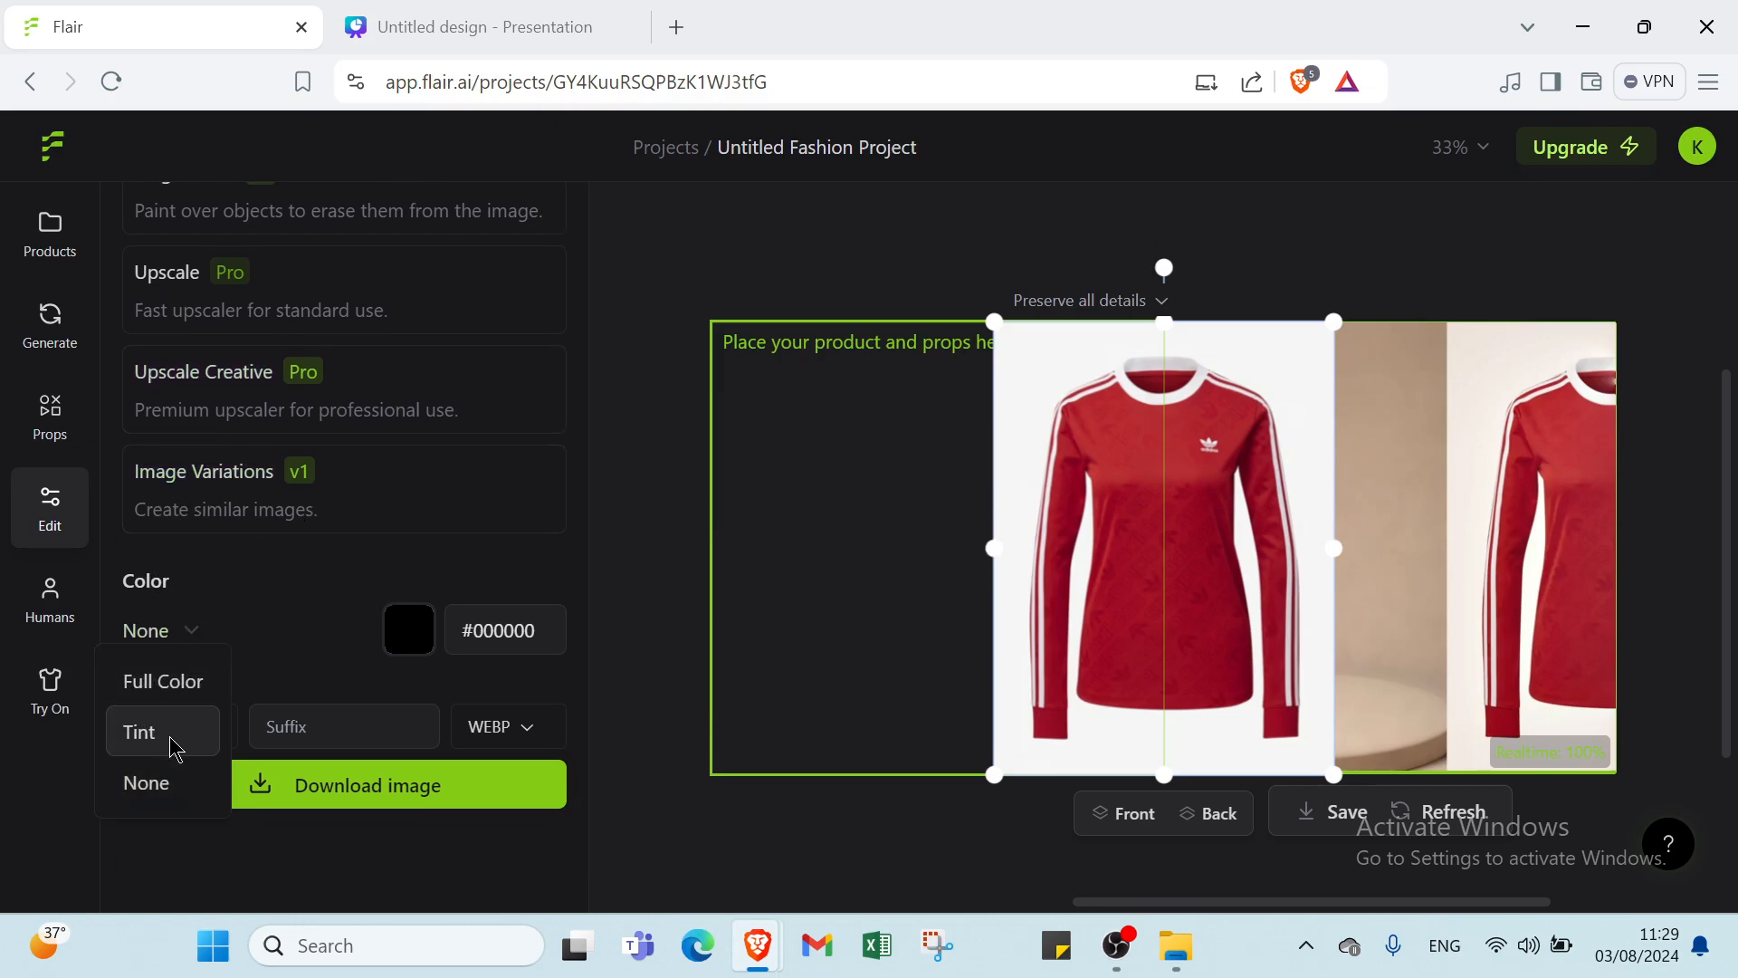
click(201, 638)
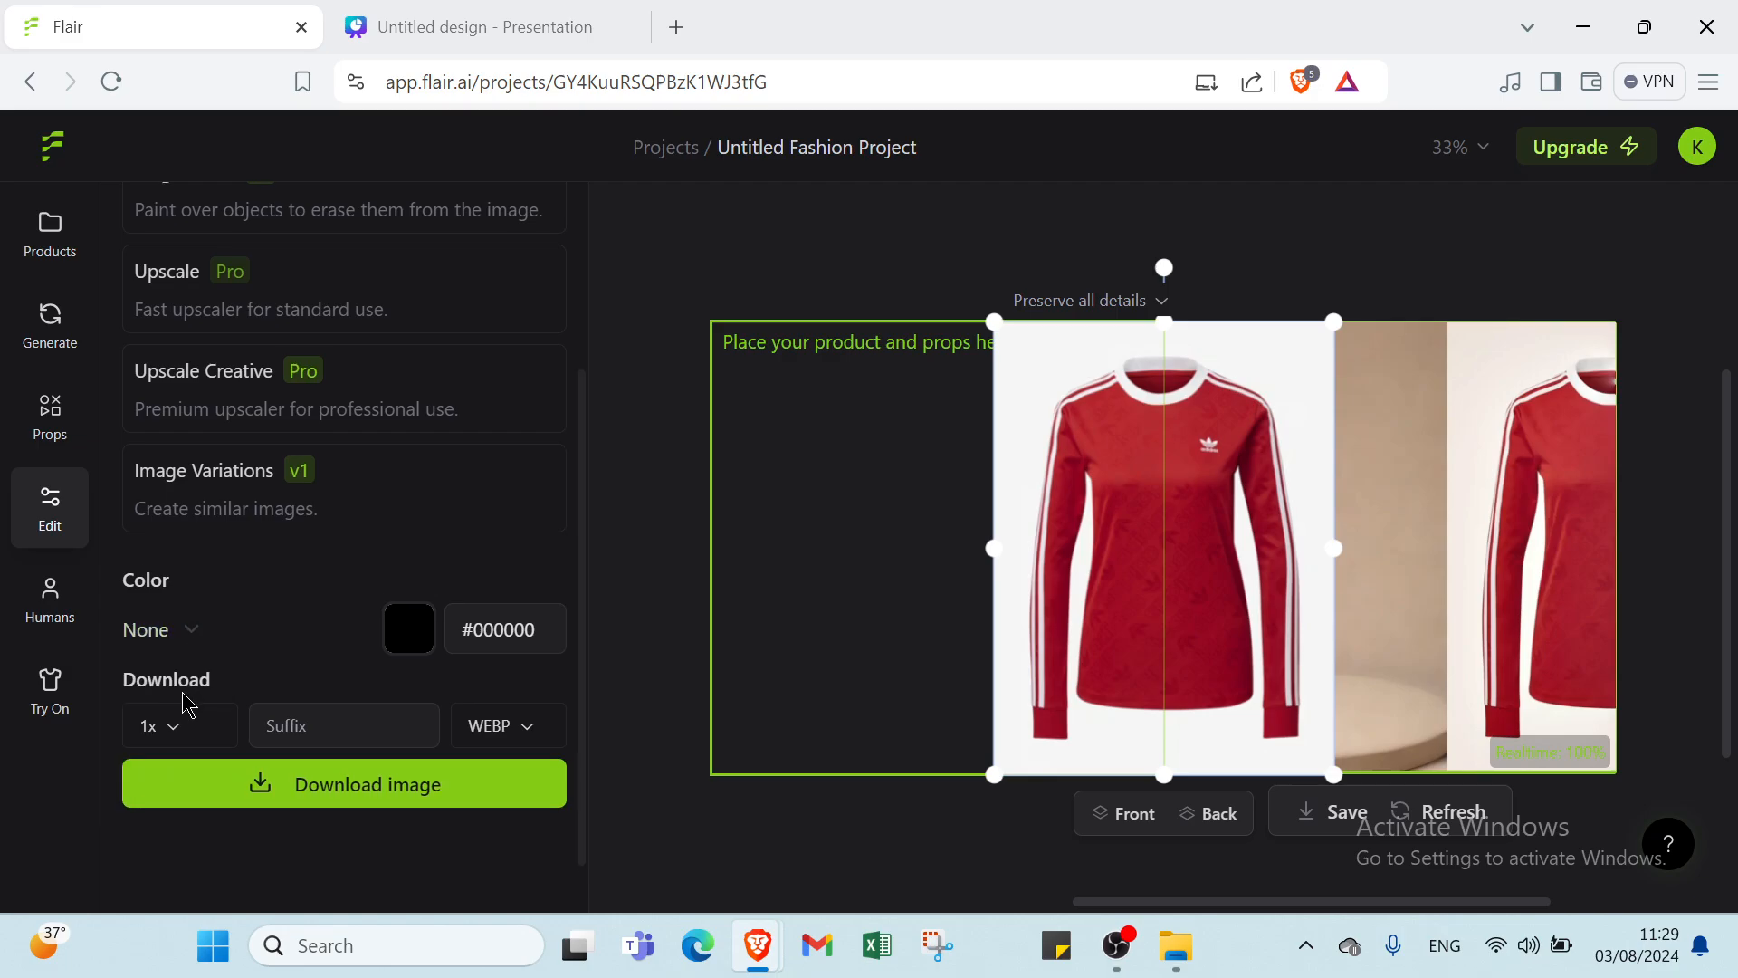
scroll(187, 705, down, 1)
click(174, 660)
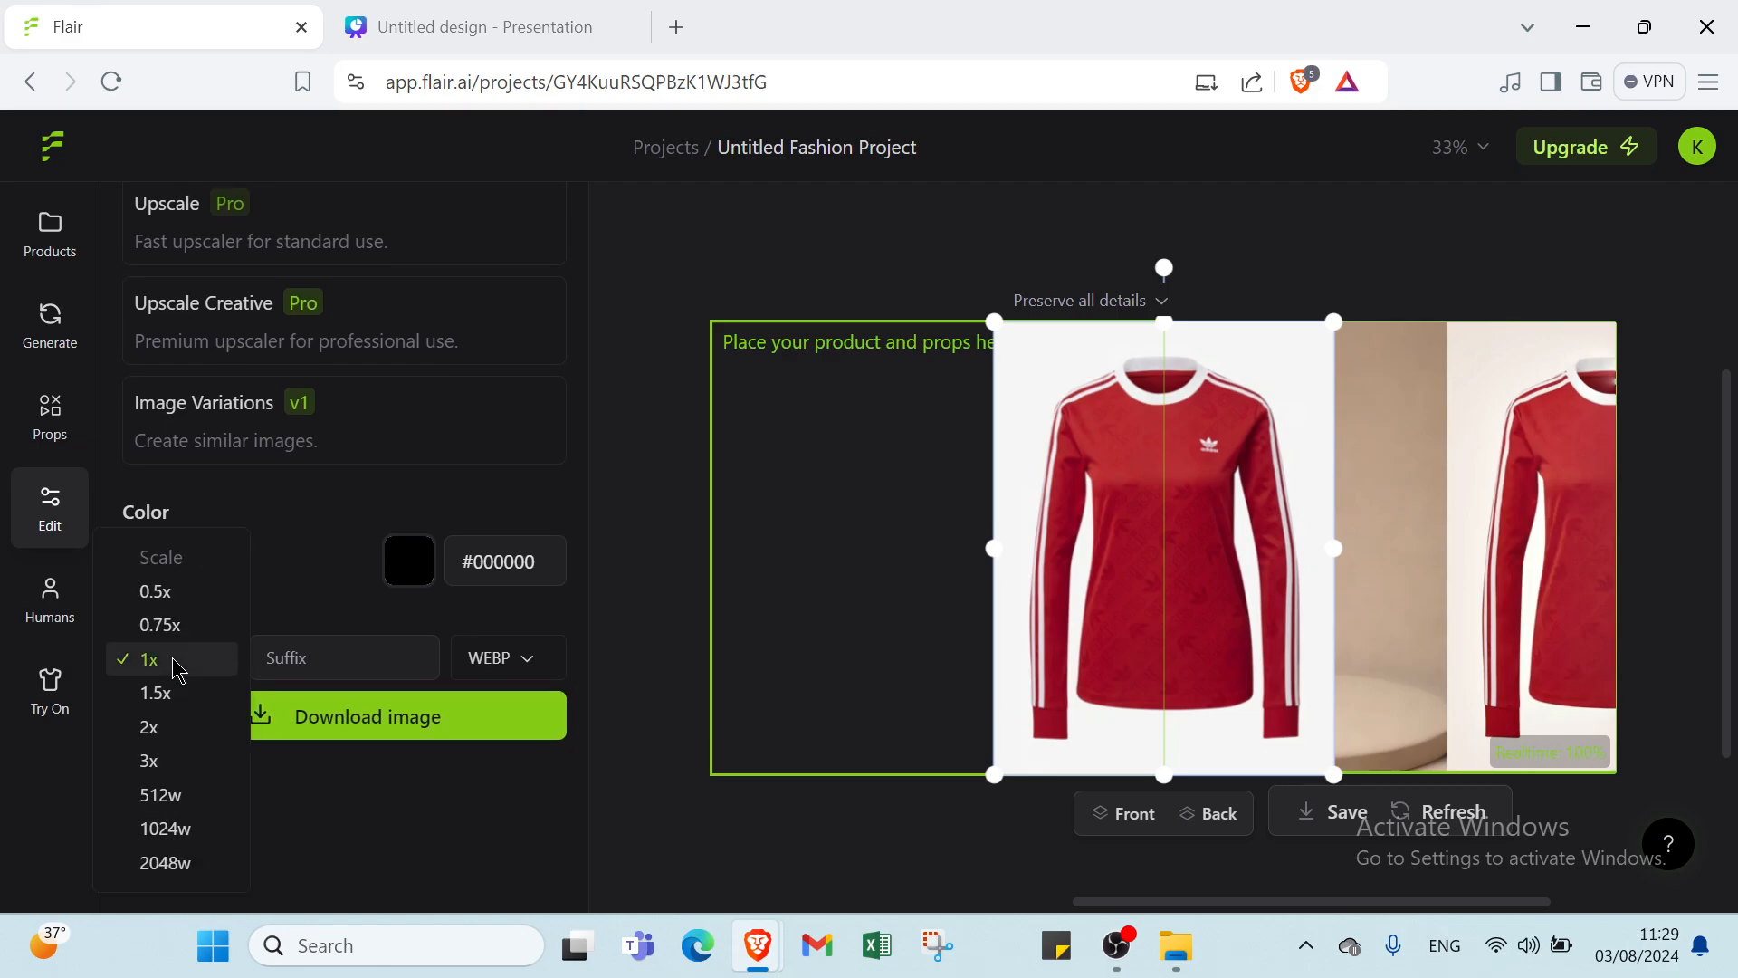
click(175, 664)
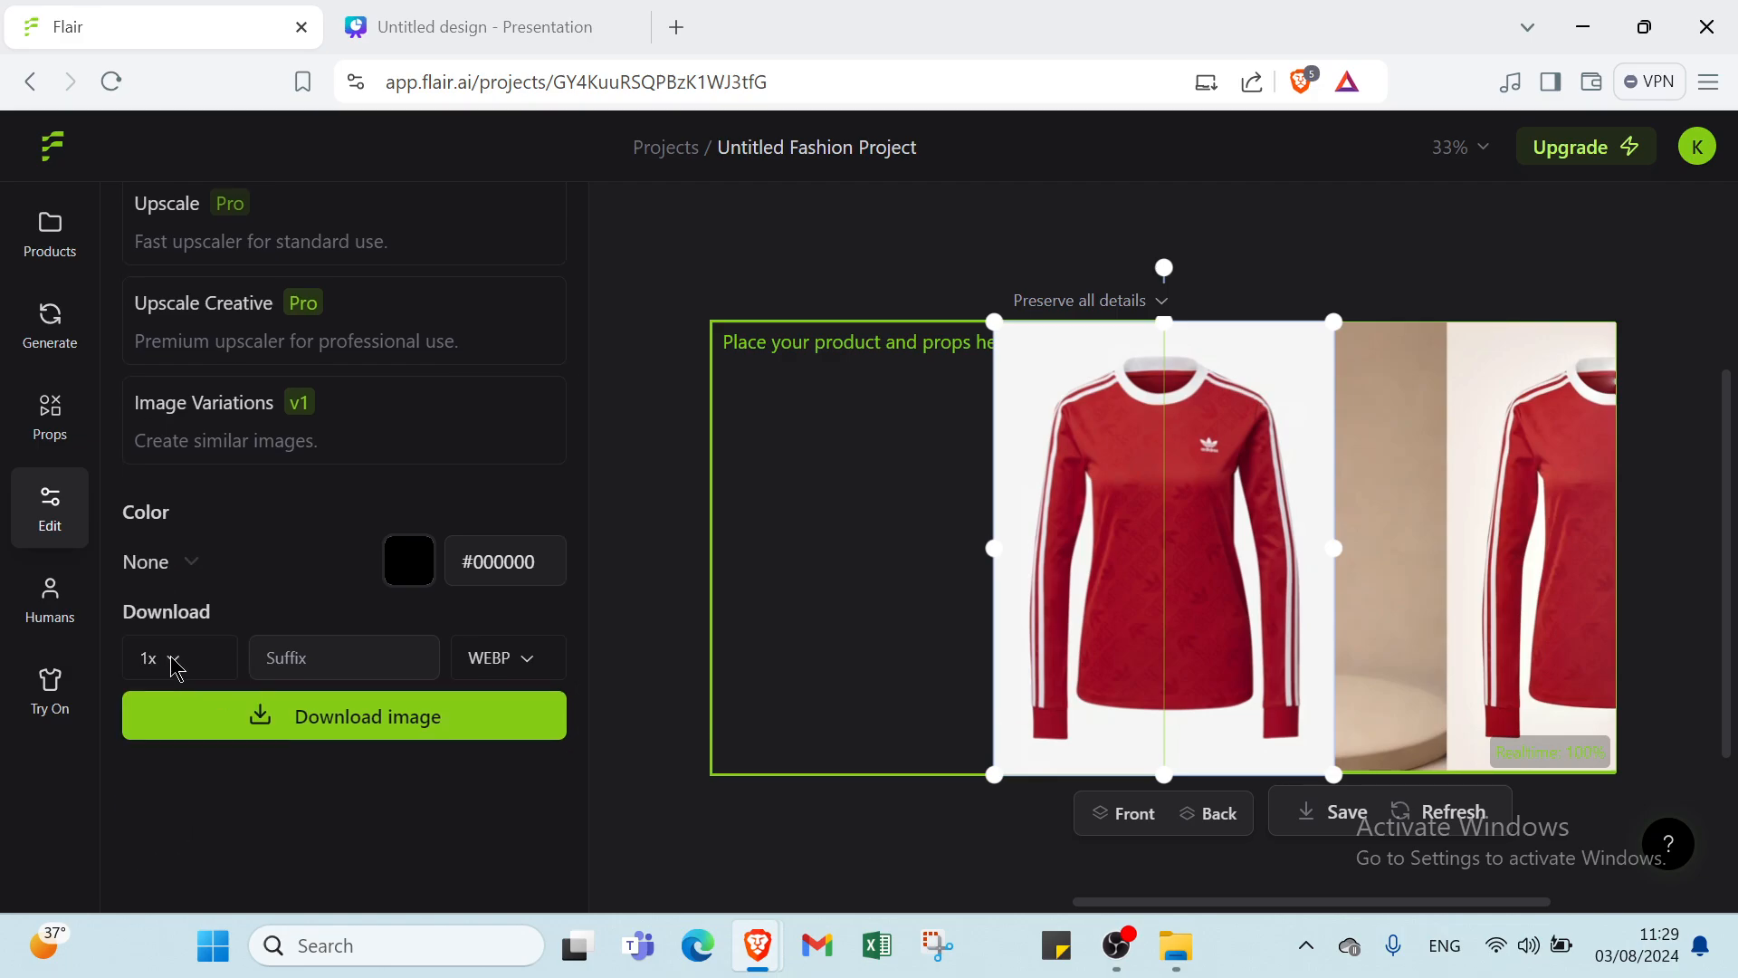
click(496, 668)
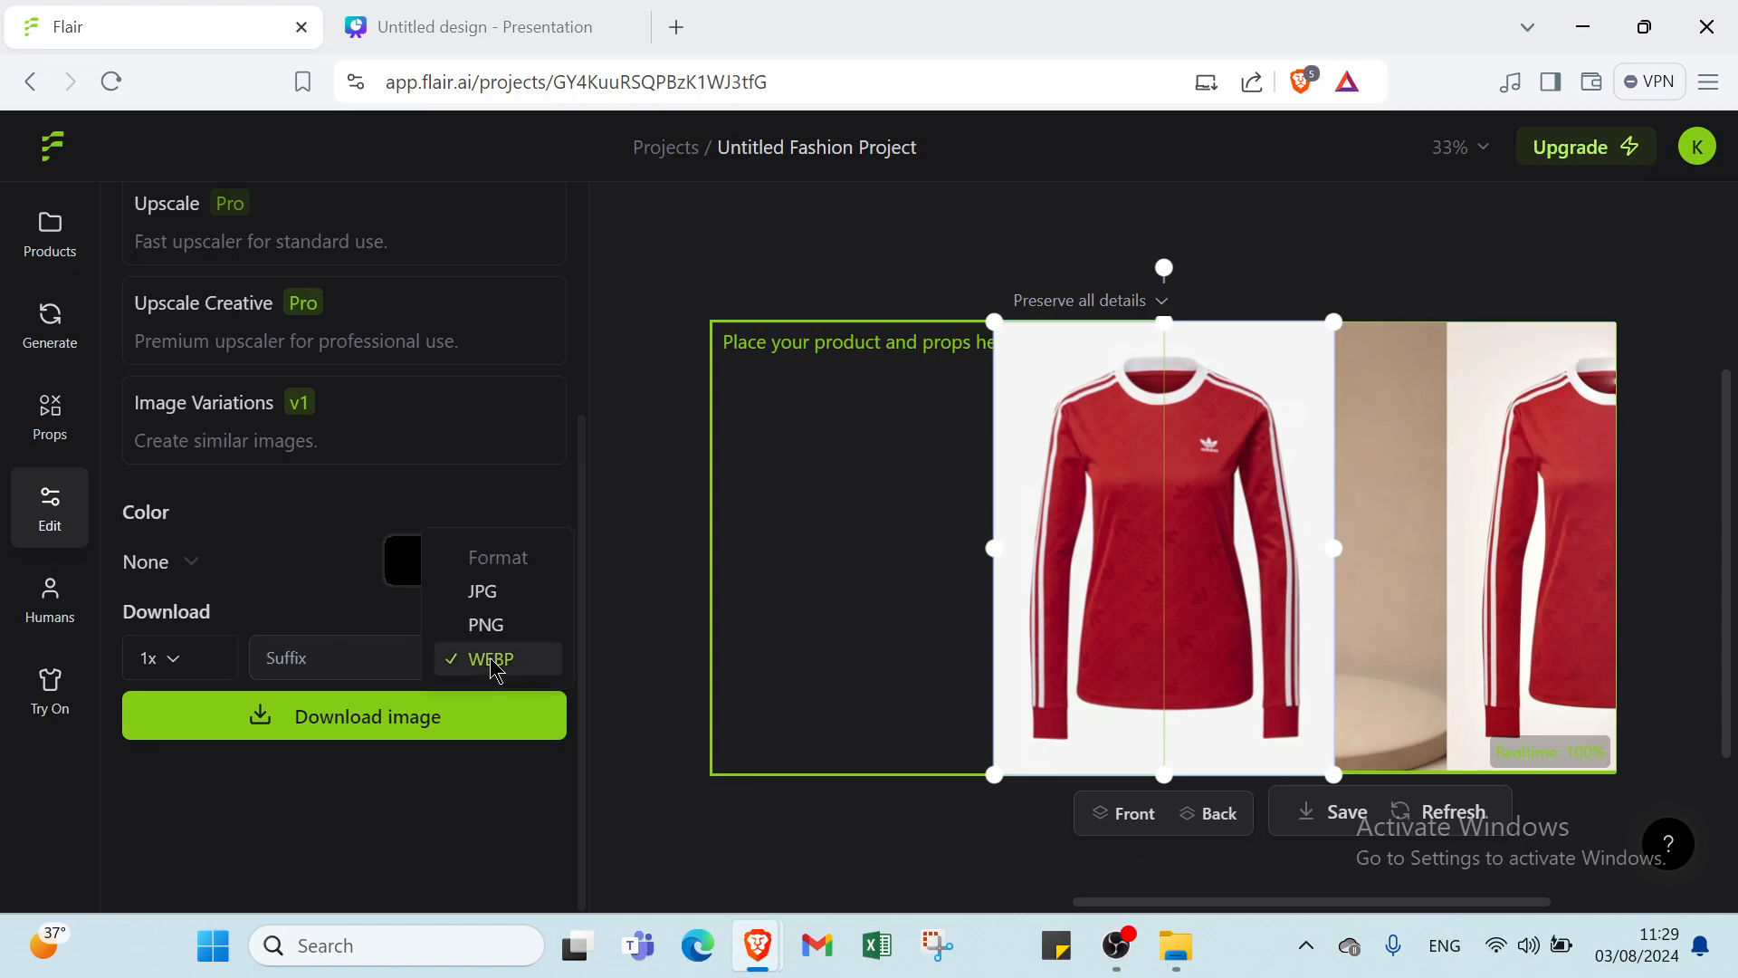
click(514, 669)
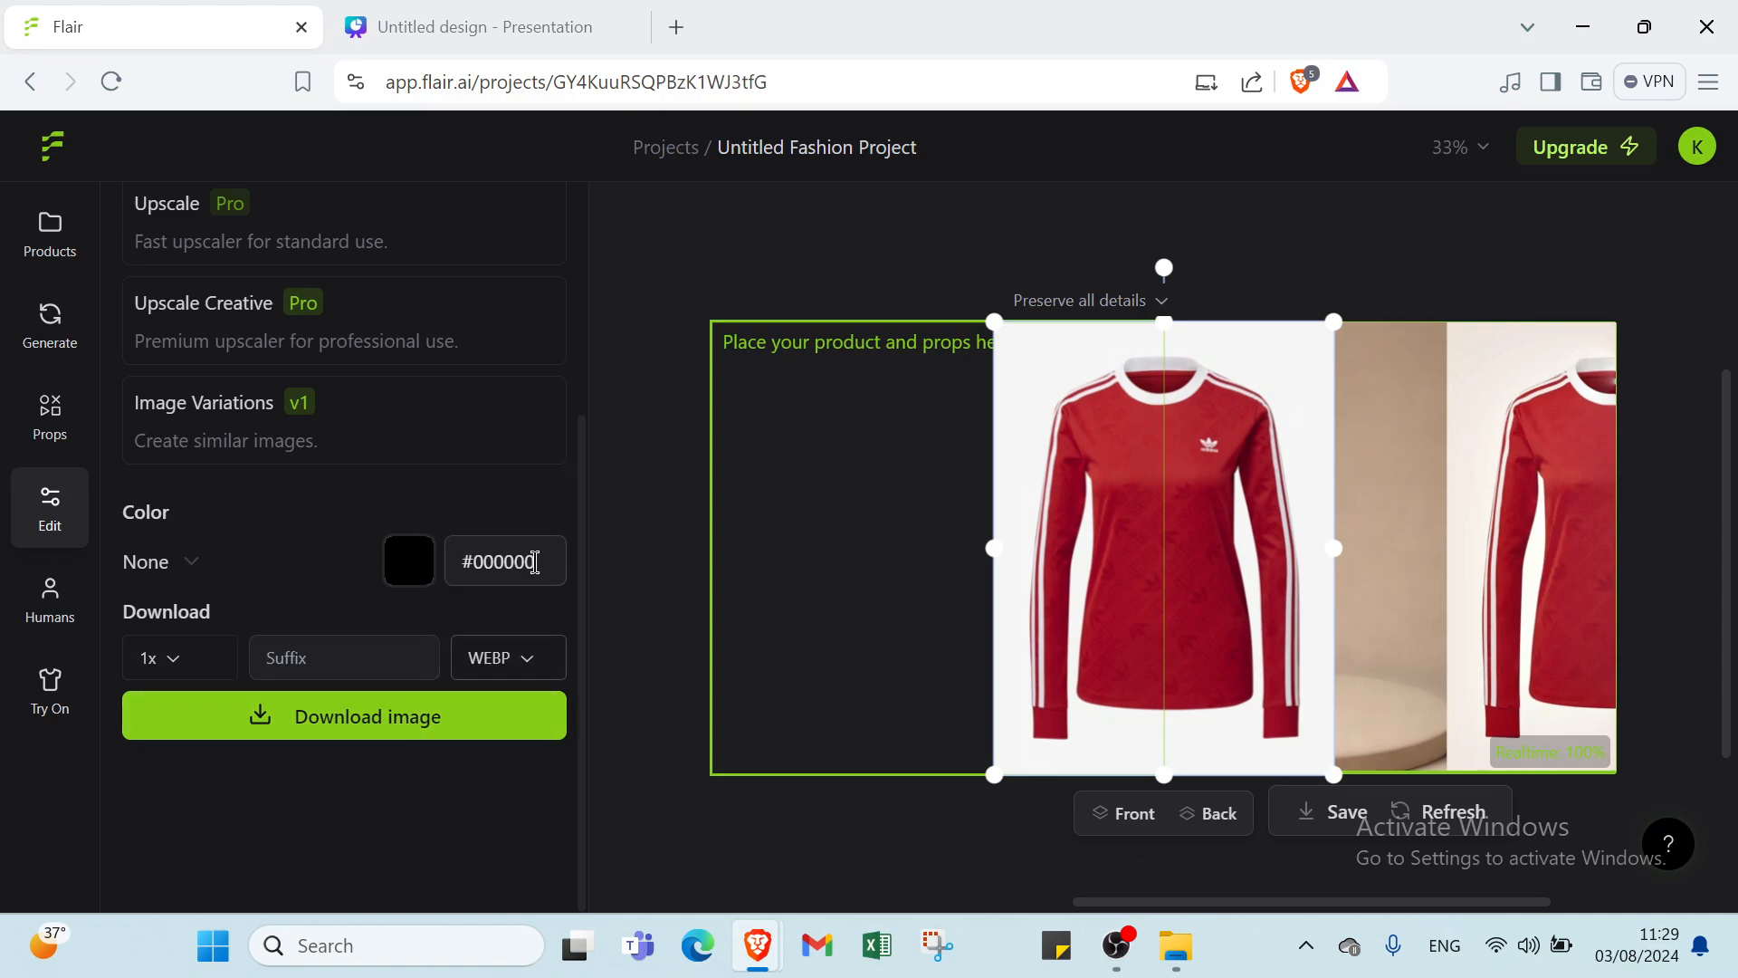
click(407, 570)
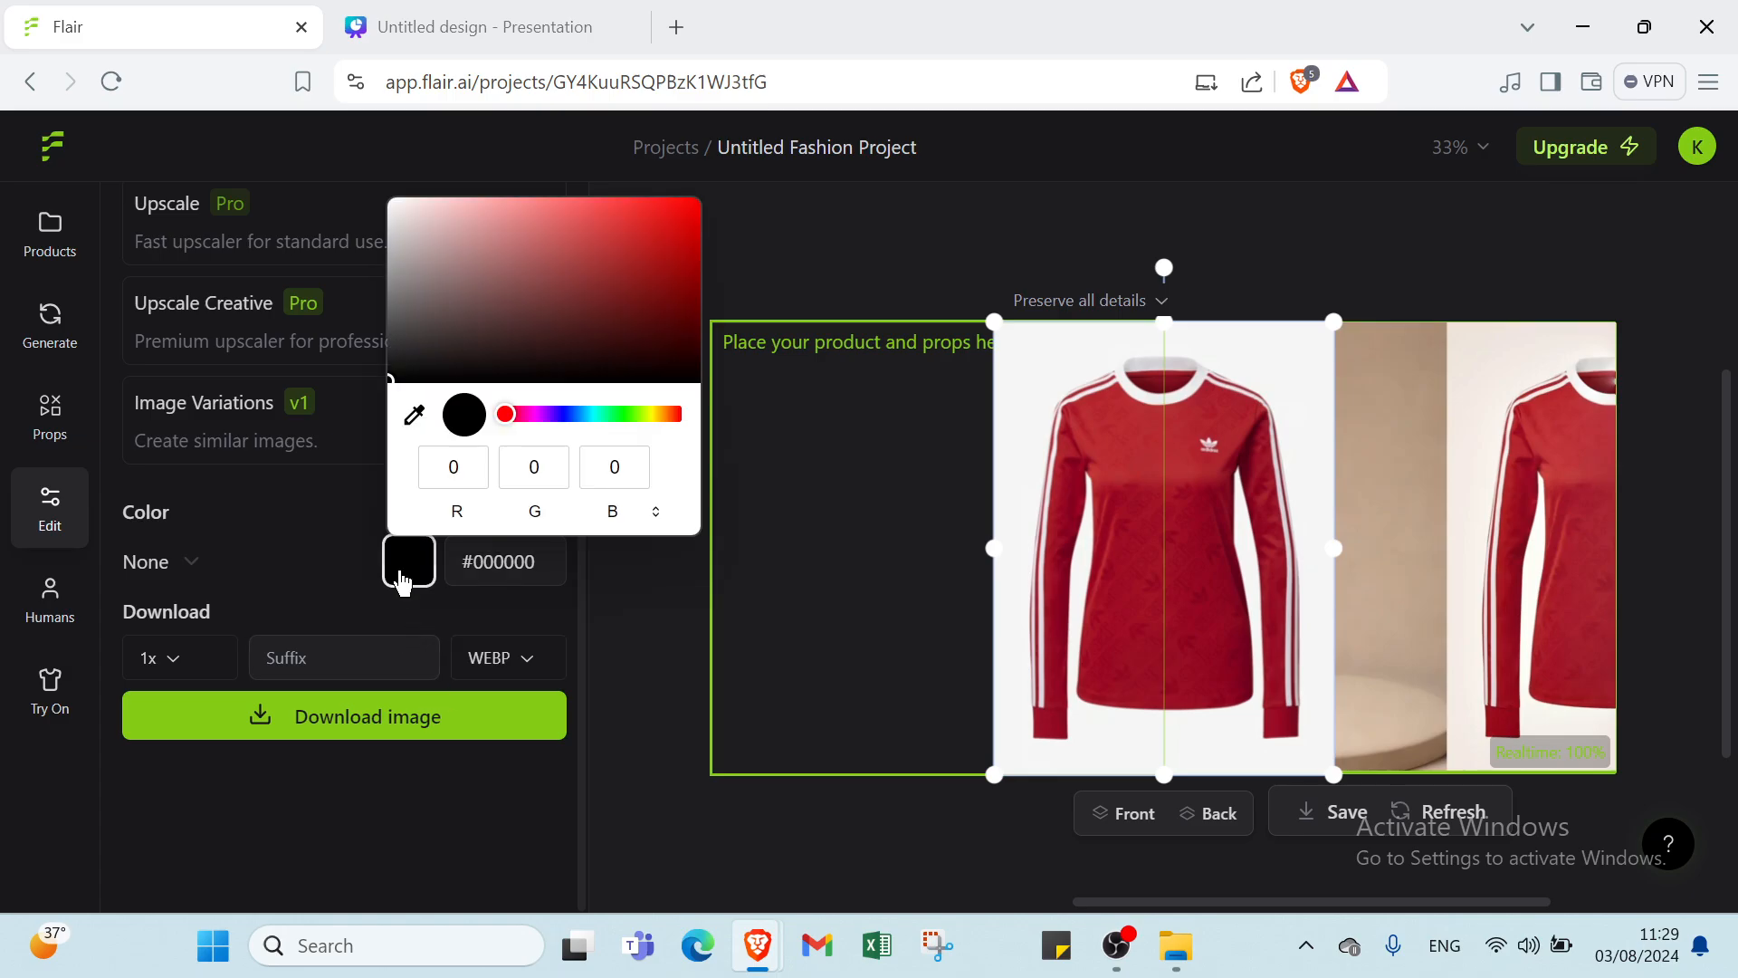
click(263, 485)
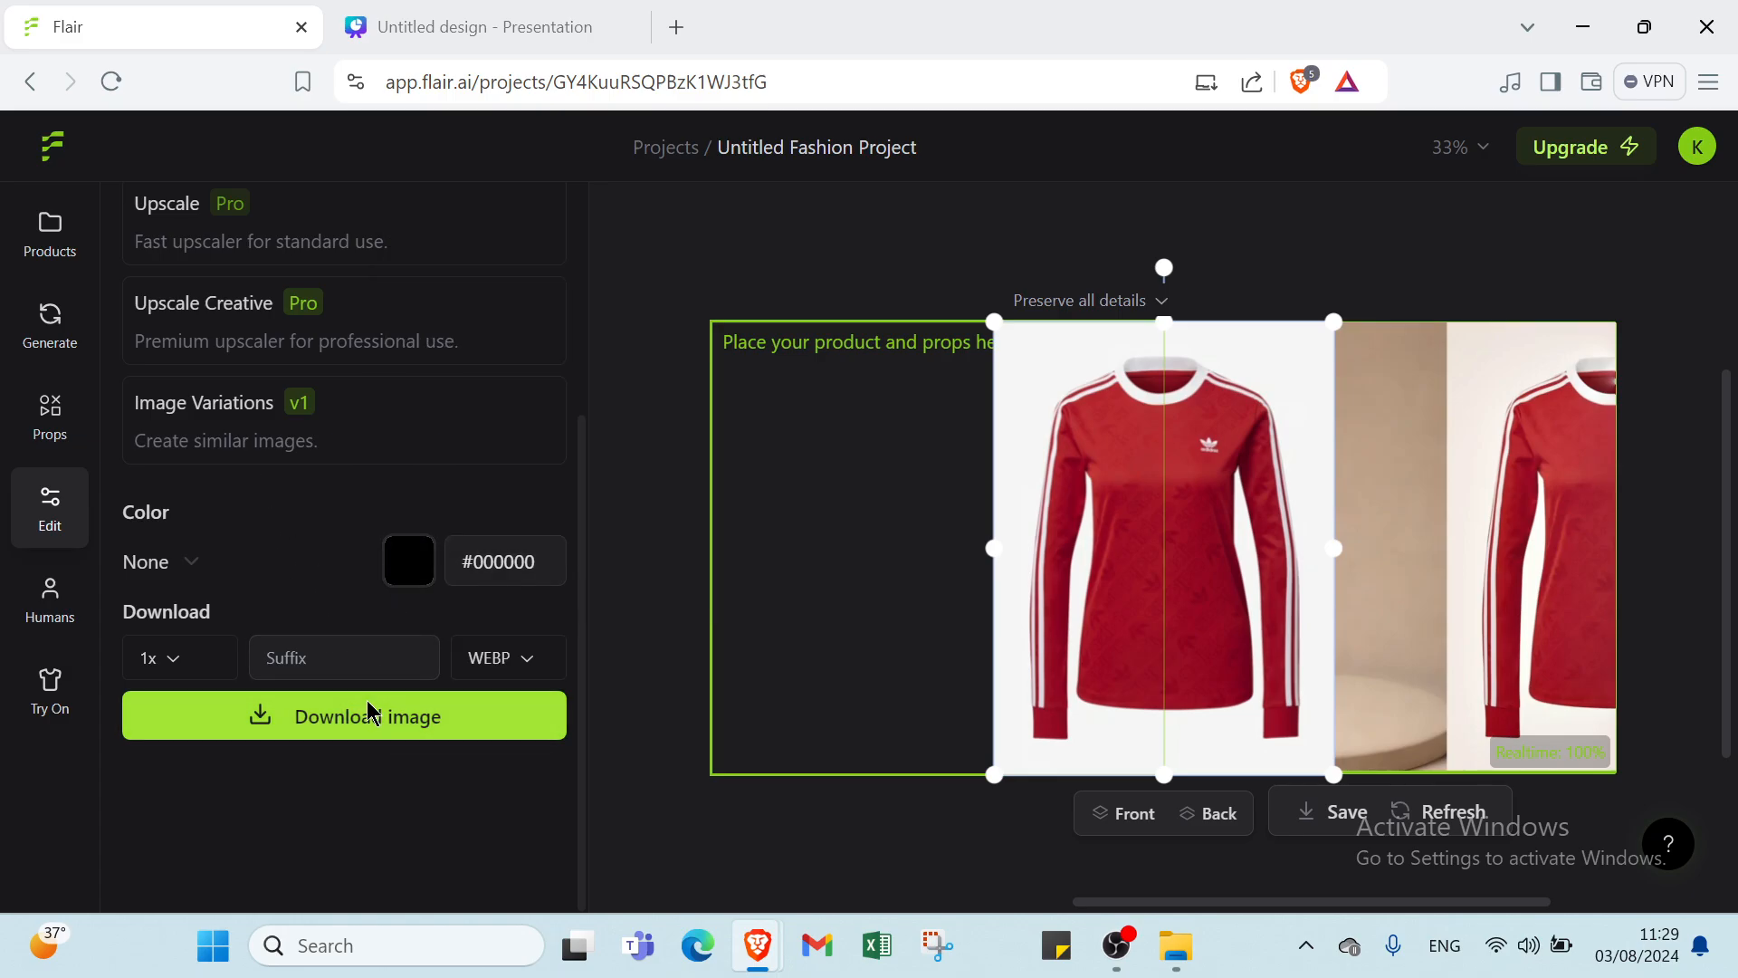
Step: Look through the female, casual and male human models and the hand assets, and open the Try On clothing editor
click(50, 597)
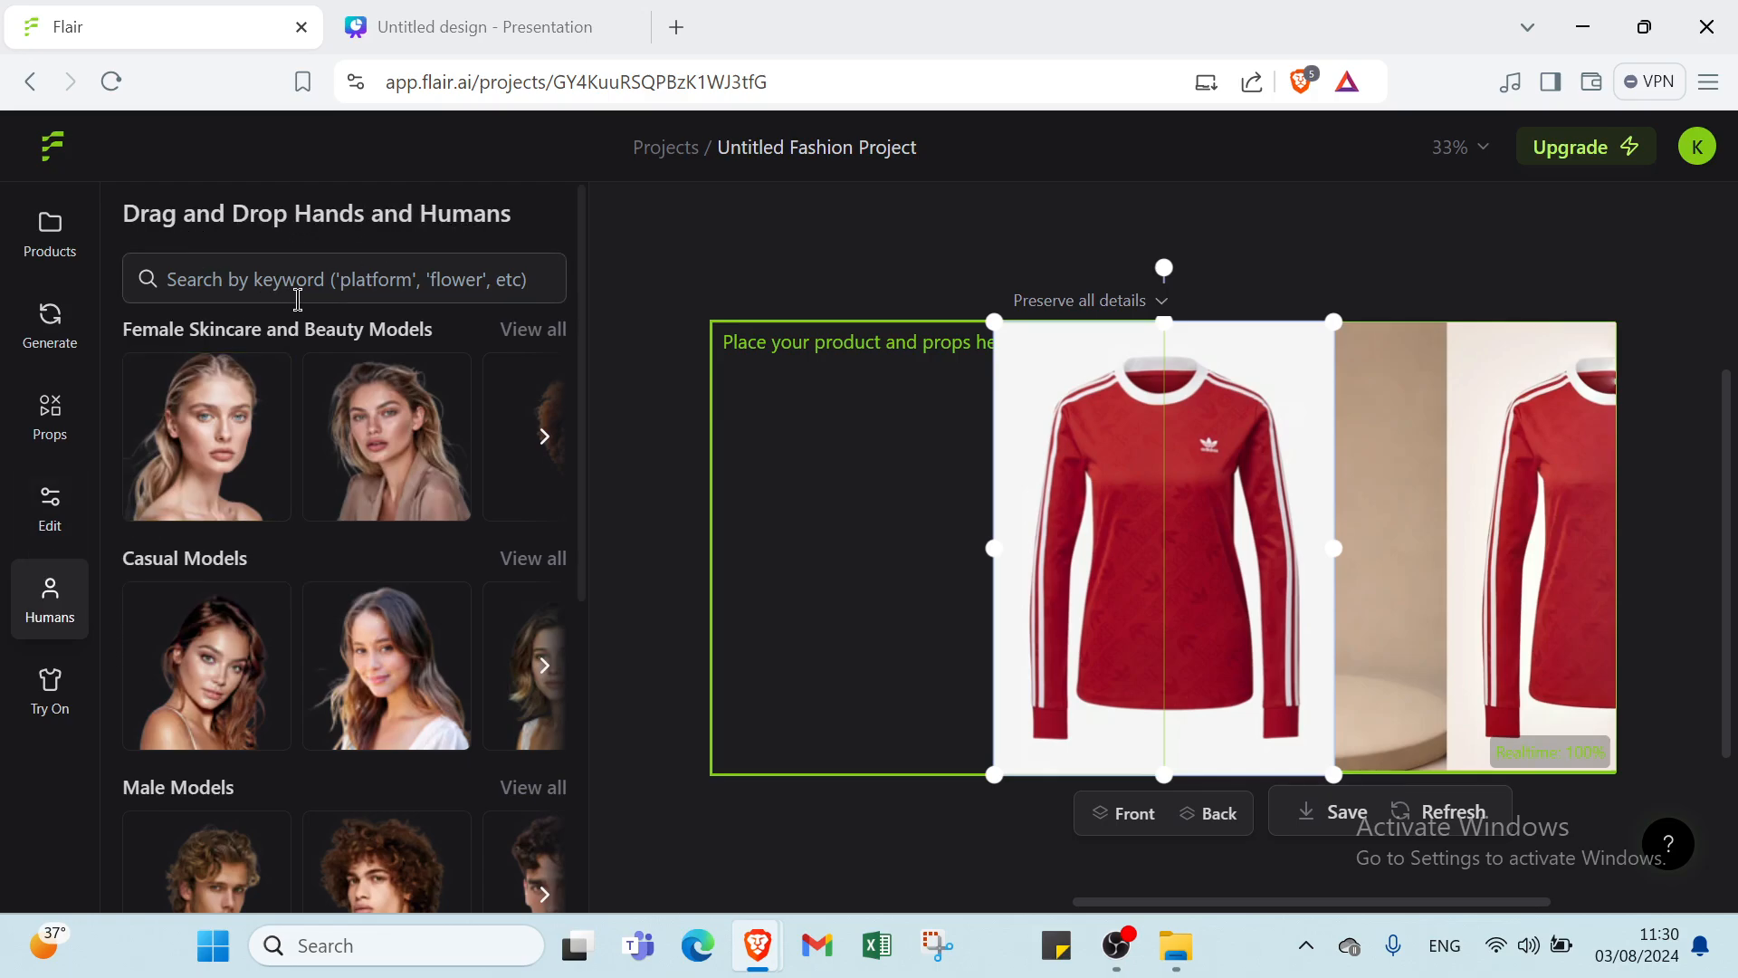
scroll(318, 349, down, 2)
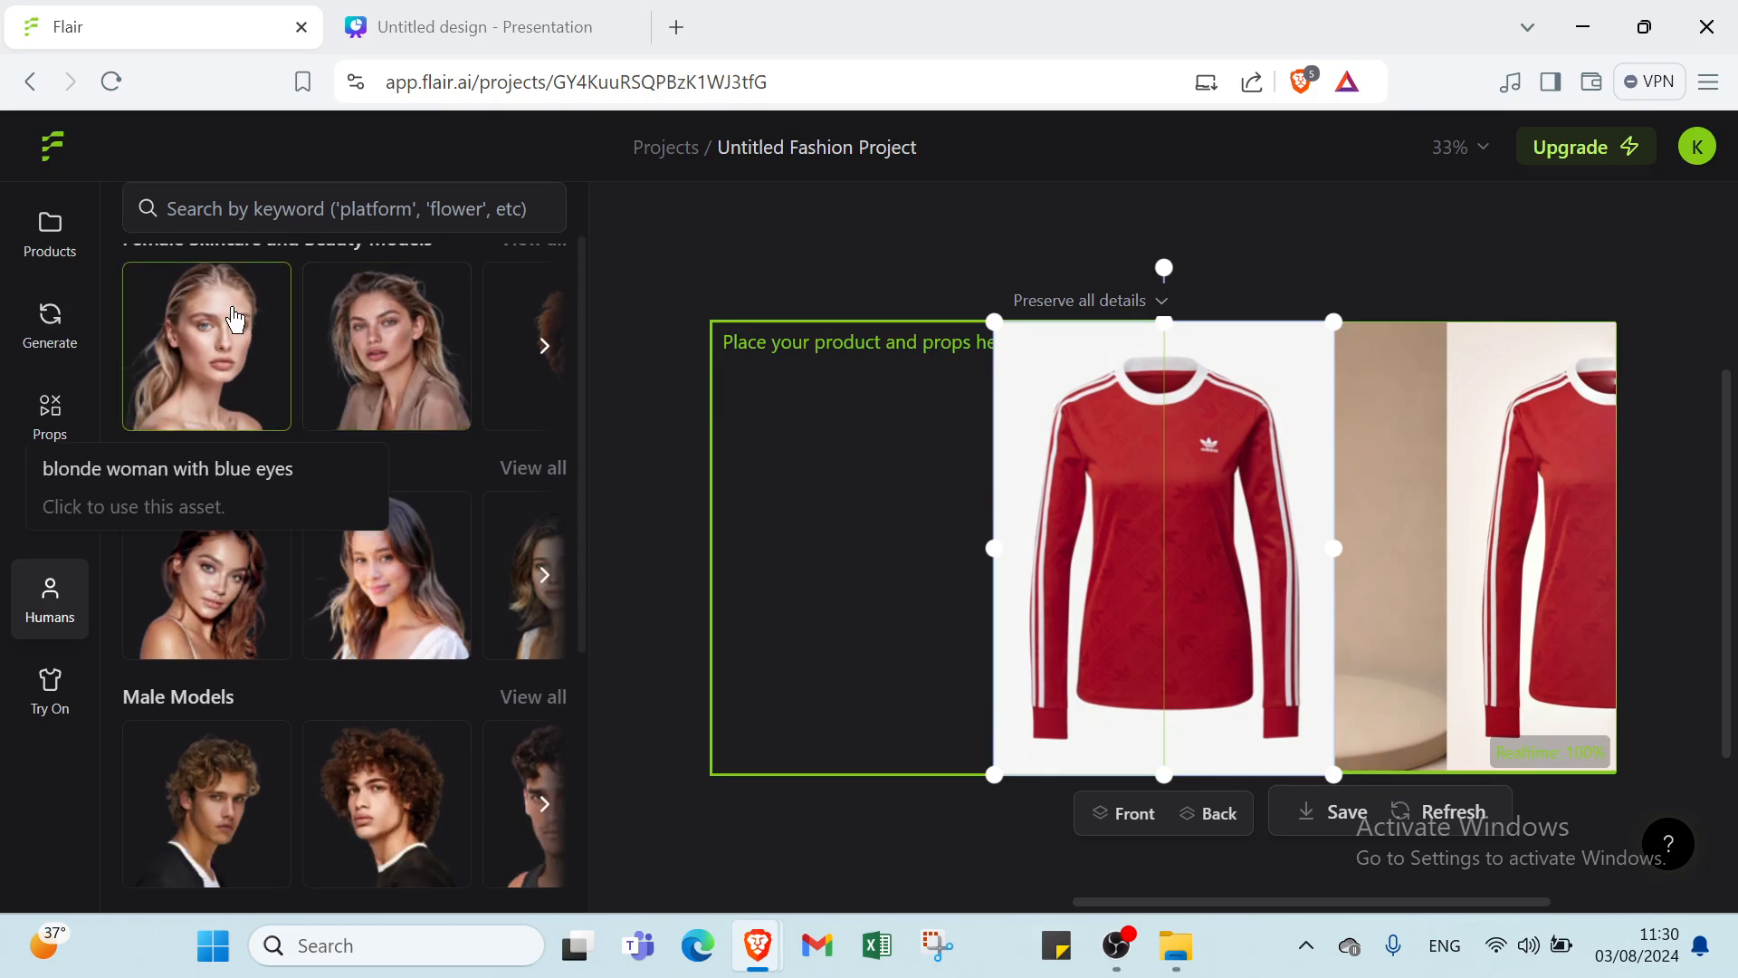
scroll(194, 272, up, 2)
scroll(374, 355, down, 3)
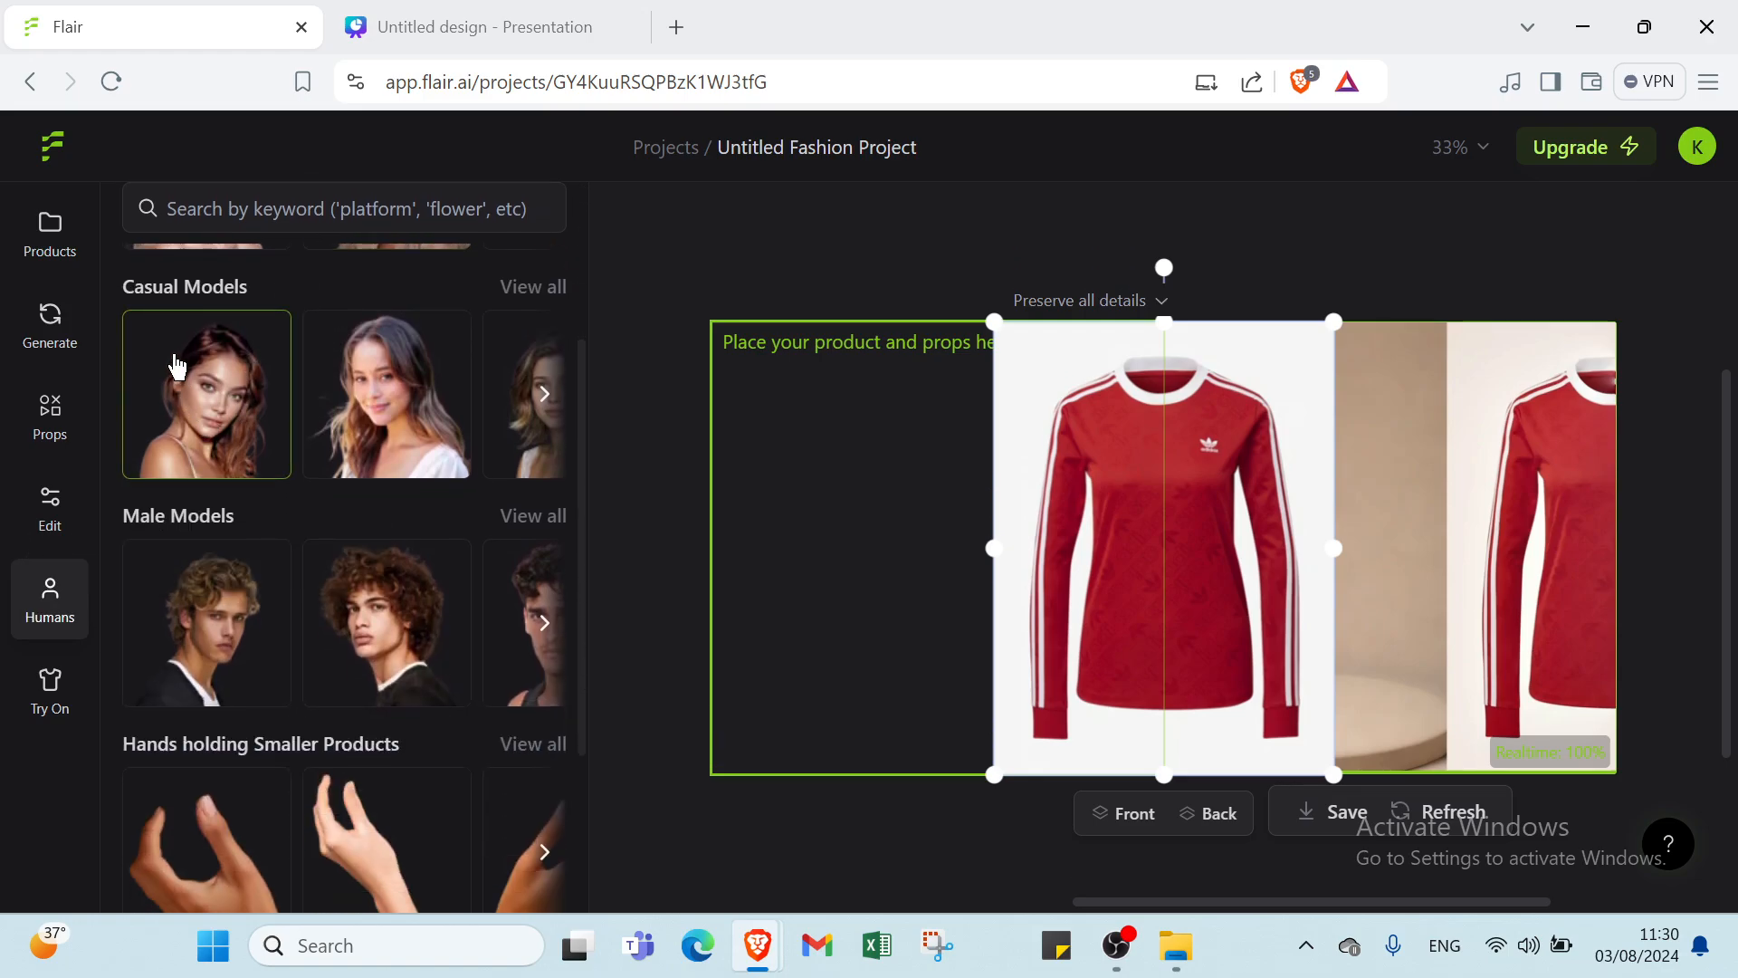
scroll(214, 322, down, 1)
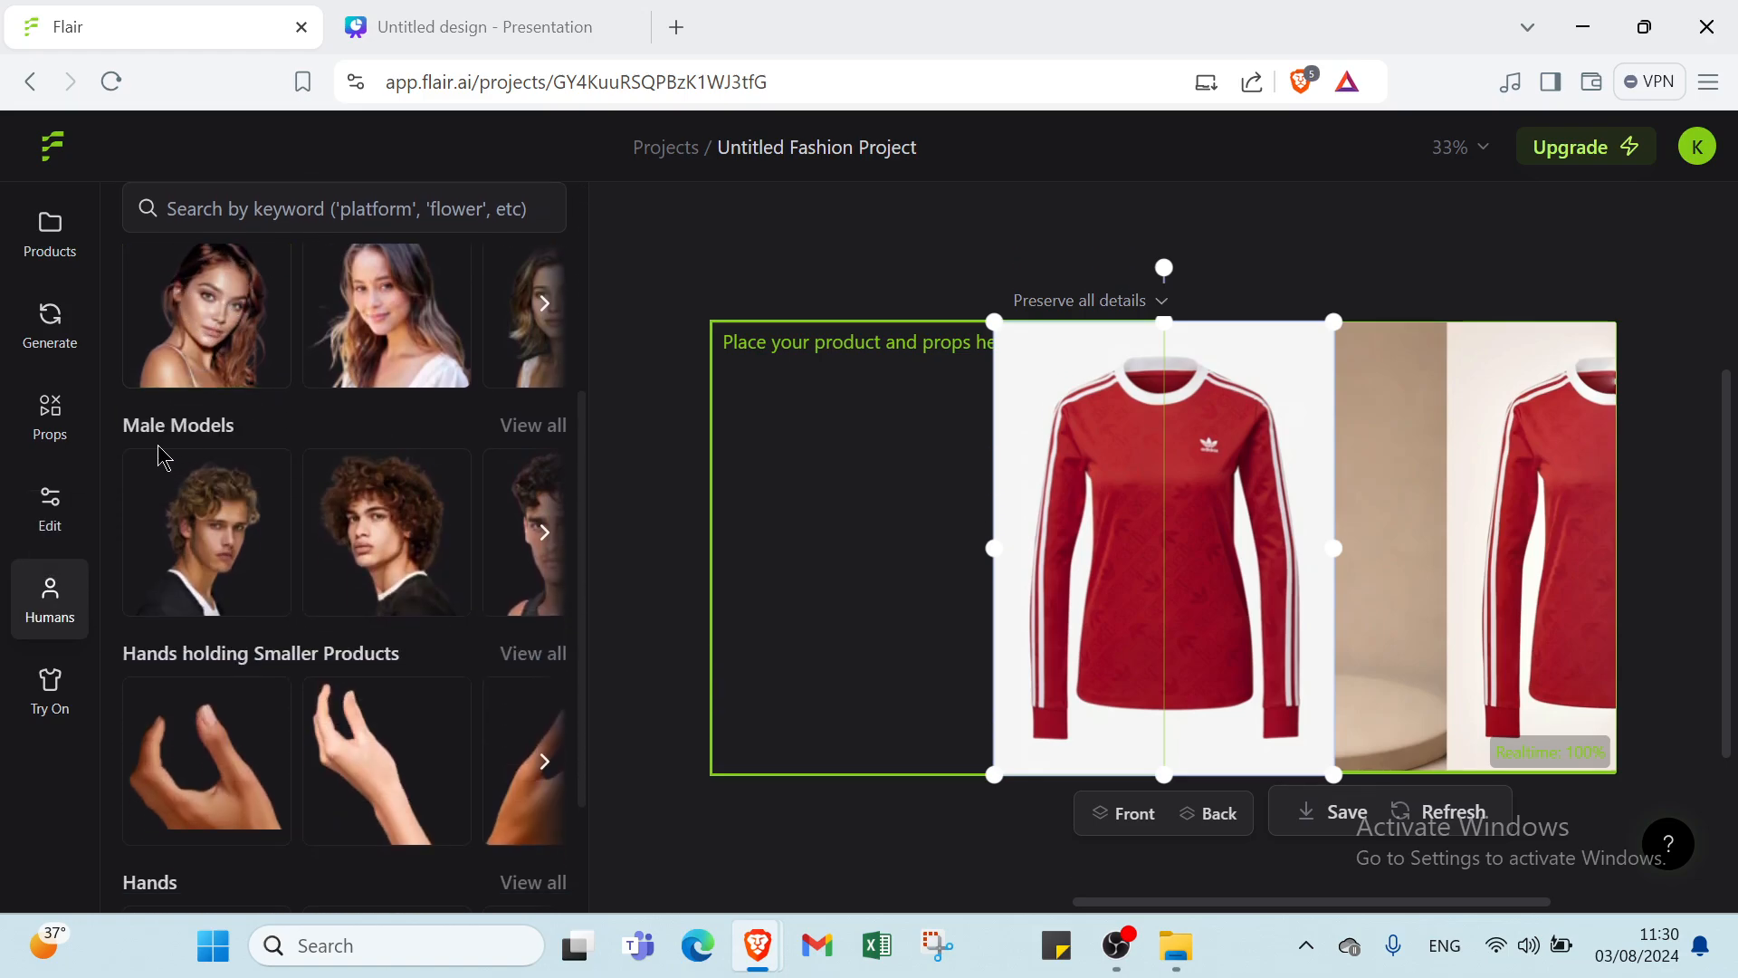
scroll(221, 543, down, 2)
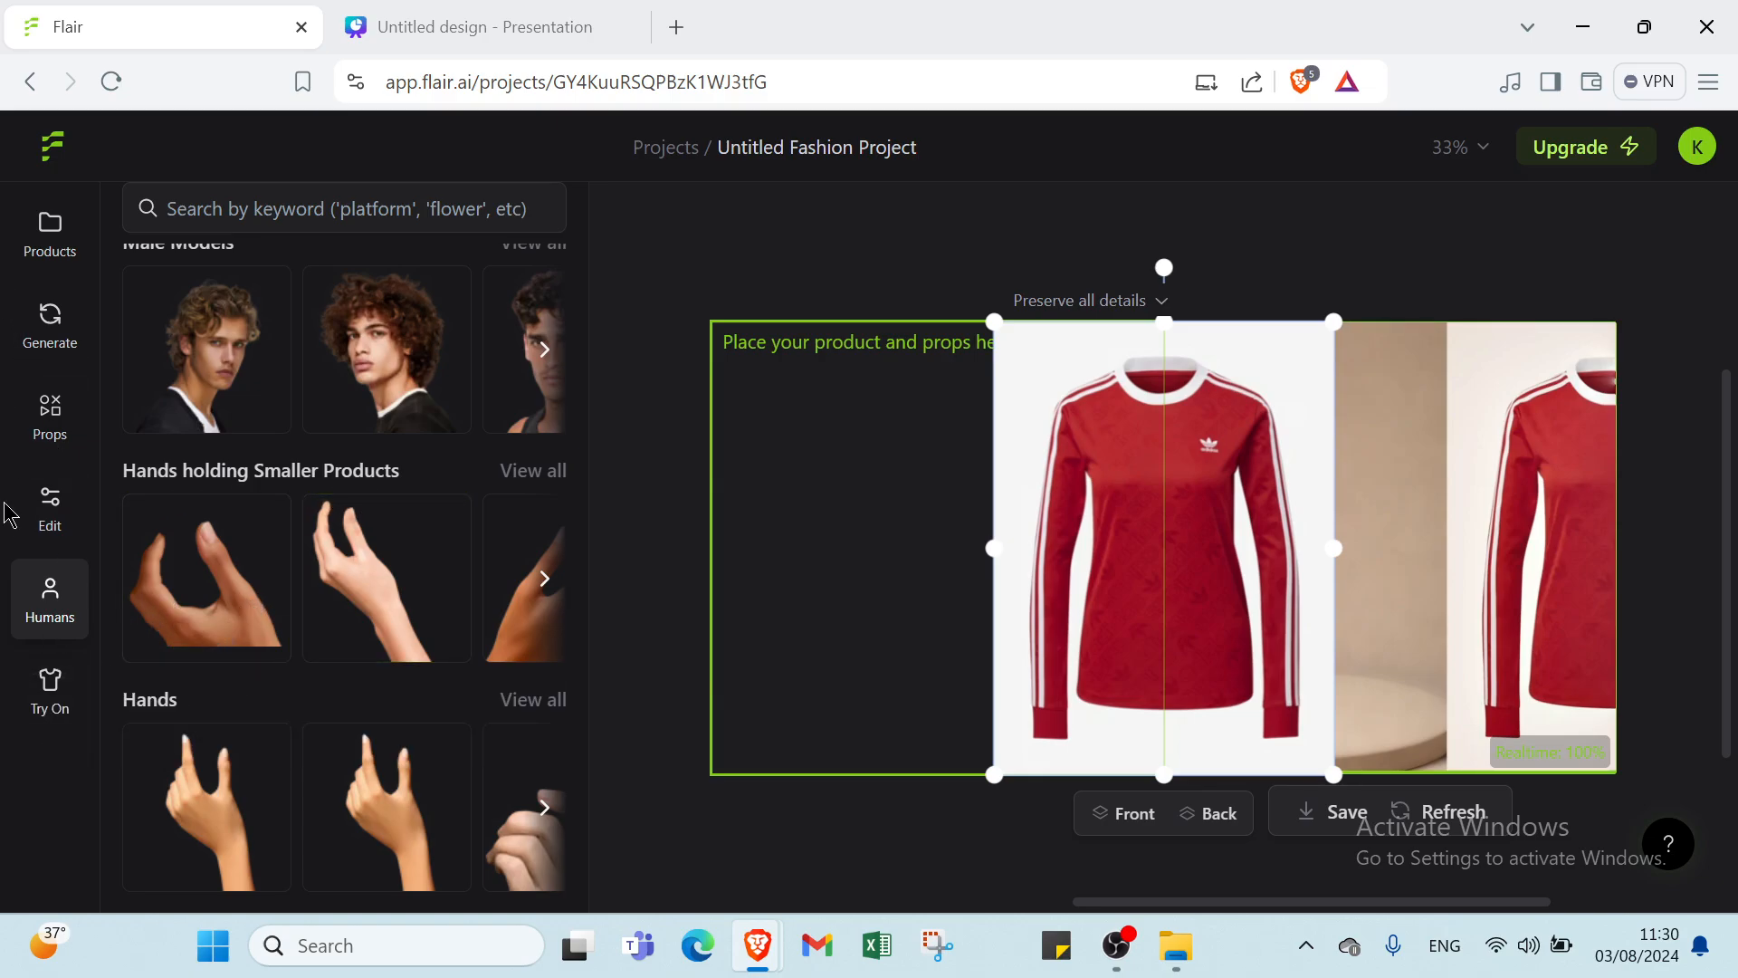
click(45, 680)
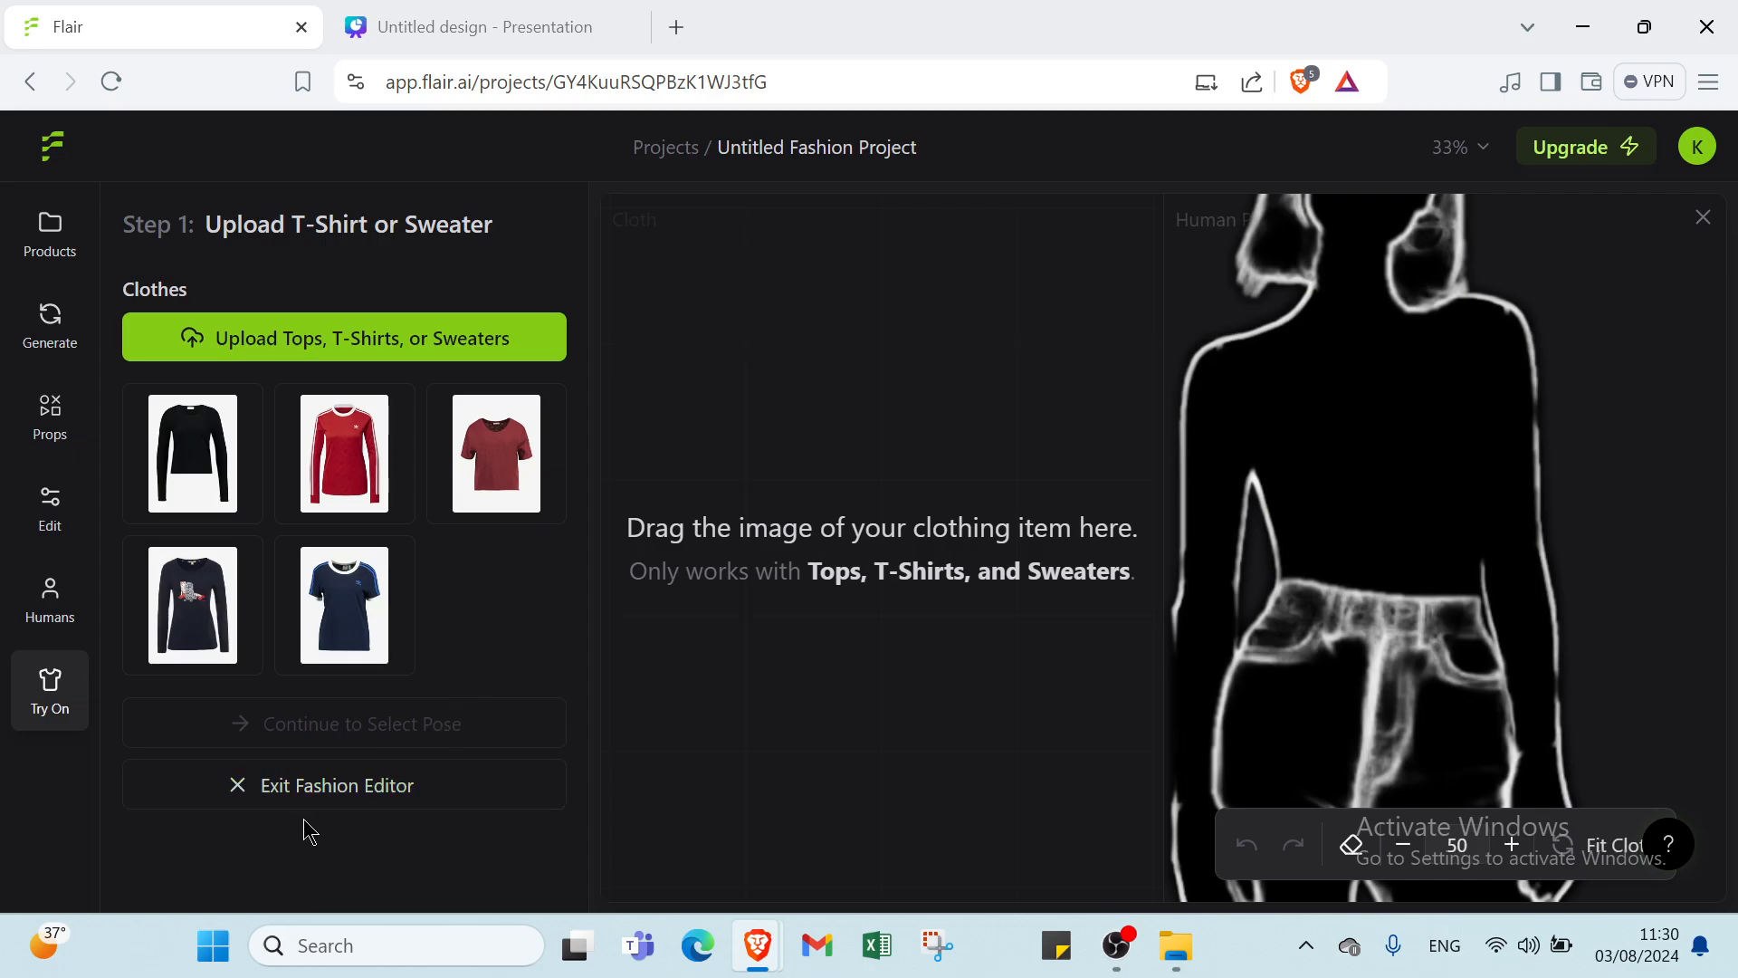
Step: Select the red long-sleeved top for try-on, look through the available poses and exit the cloth editor
click(365, 462)
scroll(246, 567, down, 3)
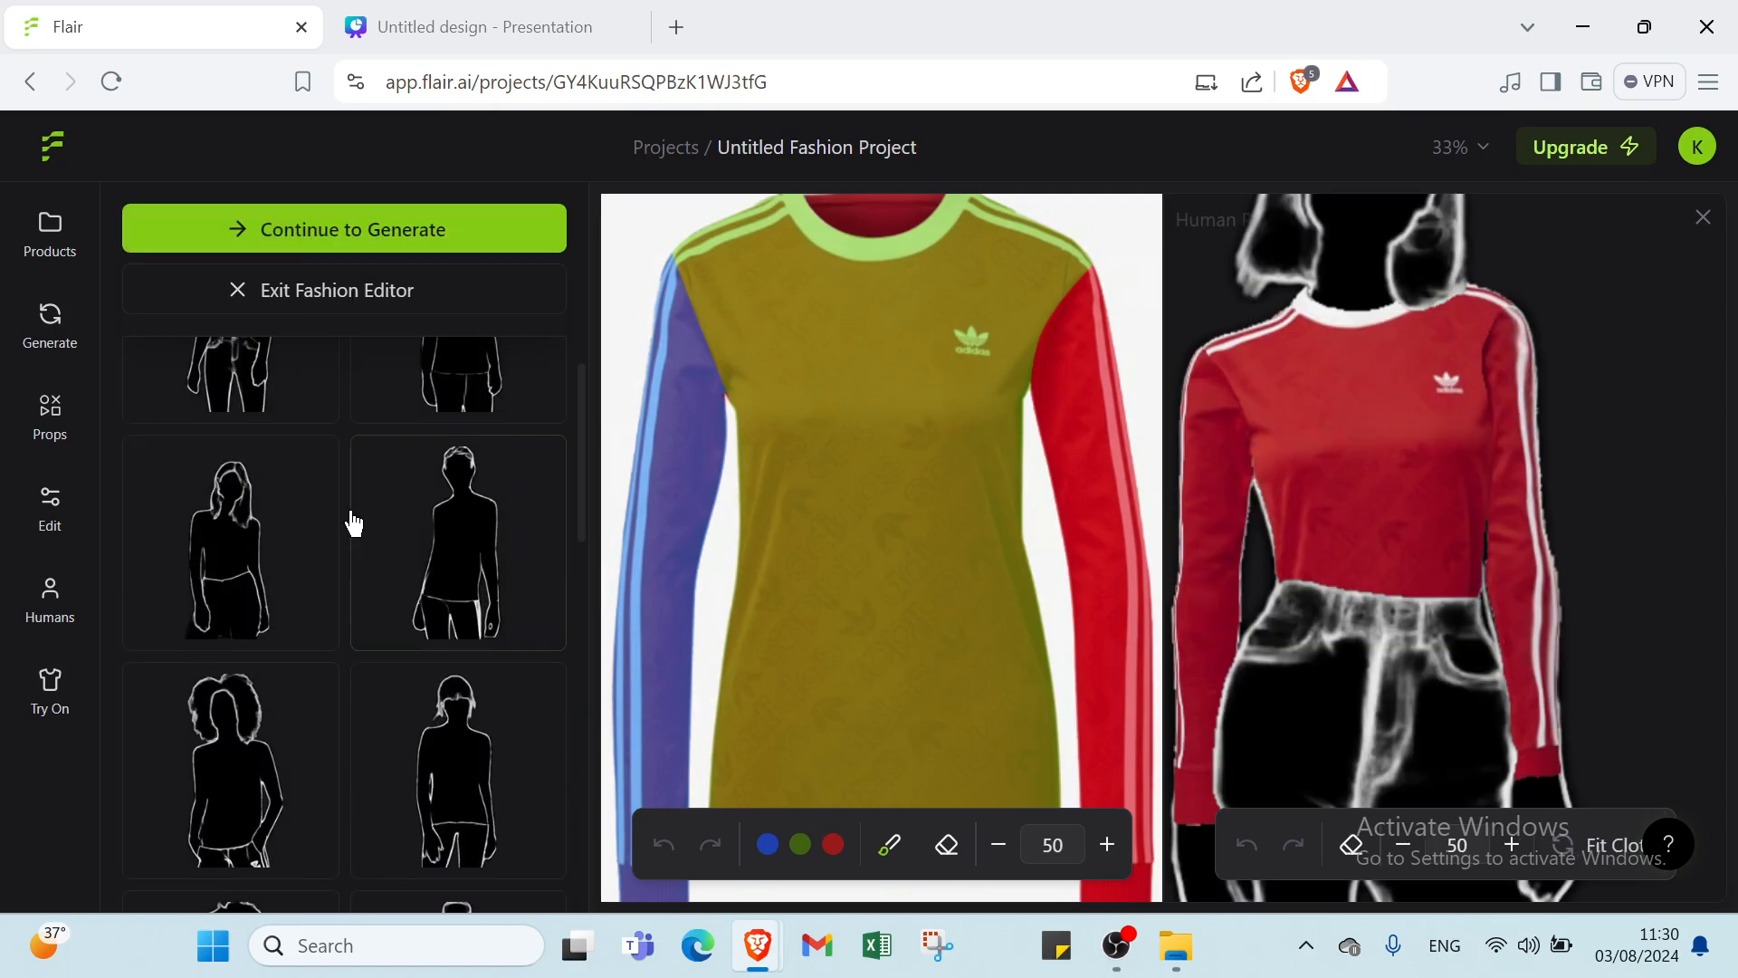
scroll(353, 524, up, 5)
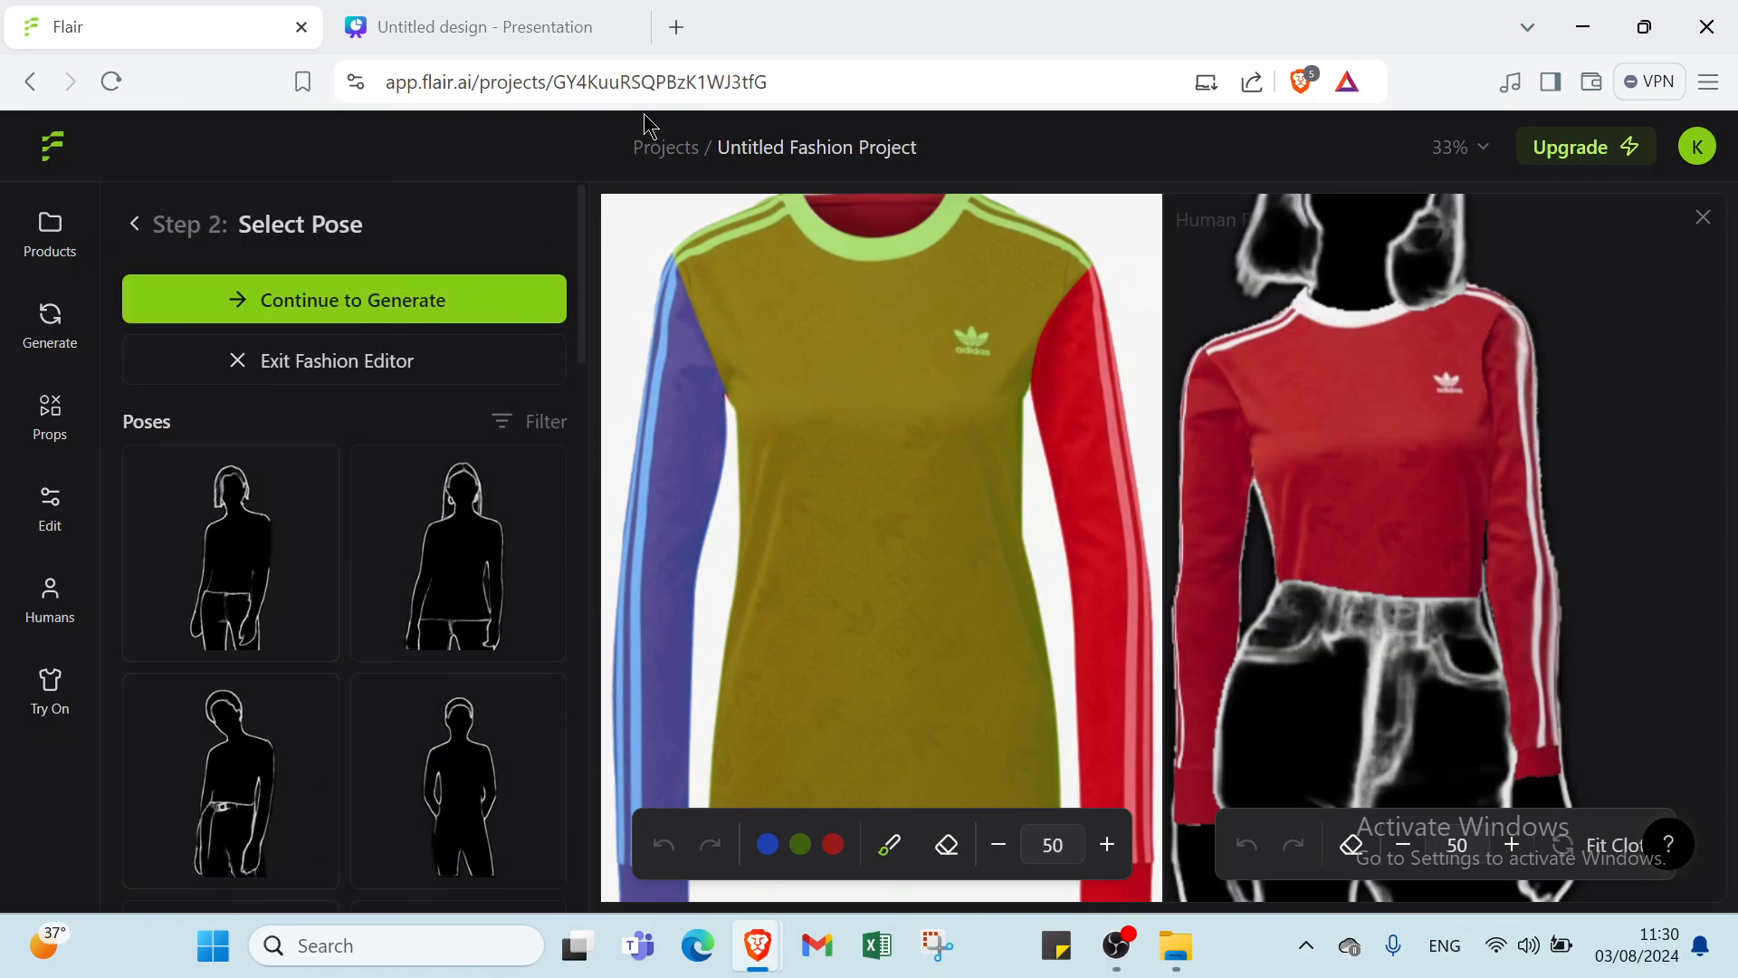
click(51, 228)
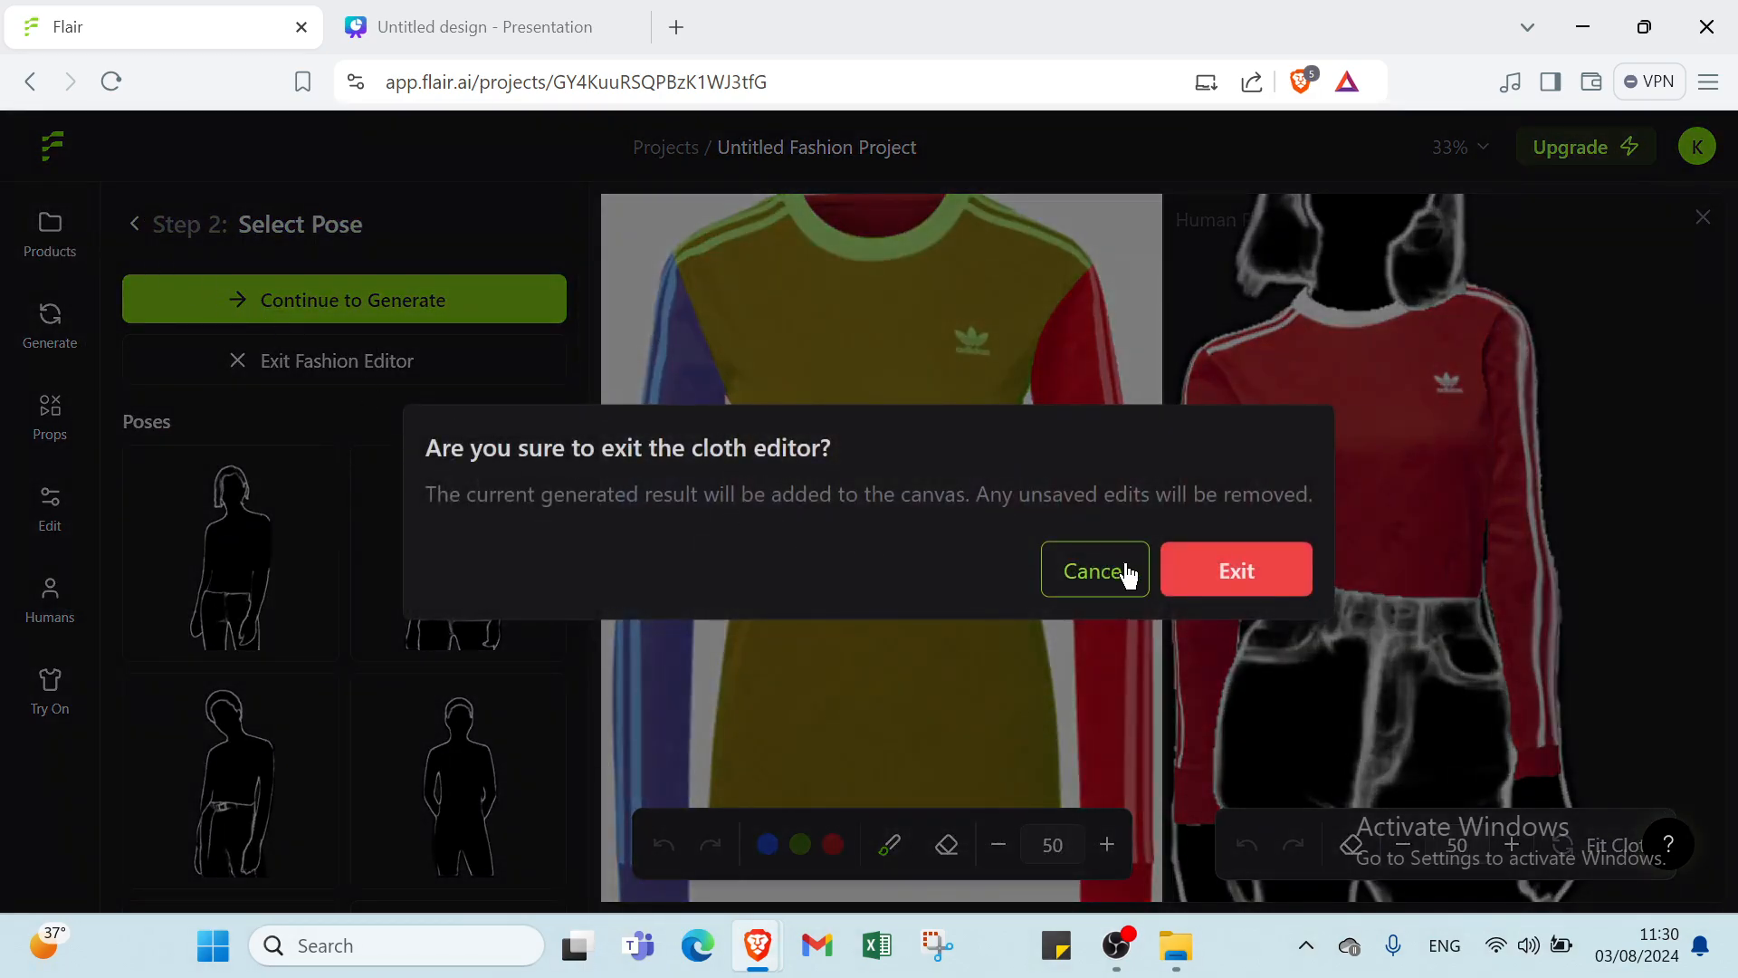
click(1209, 579)
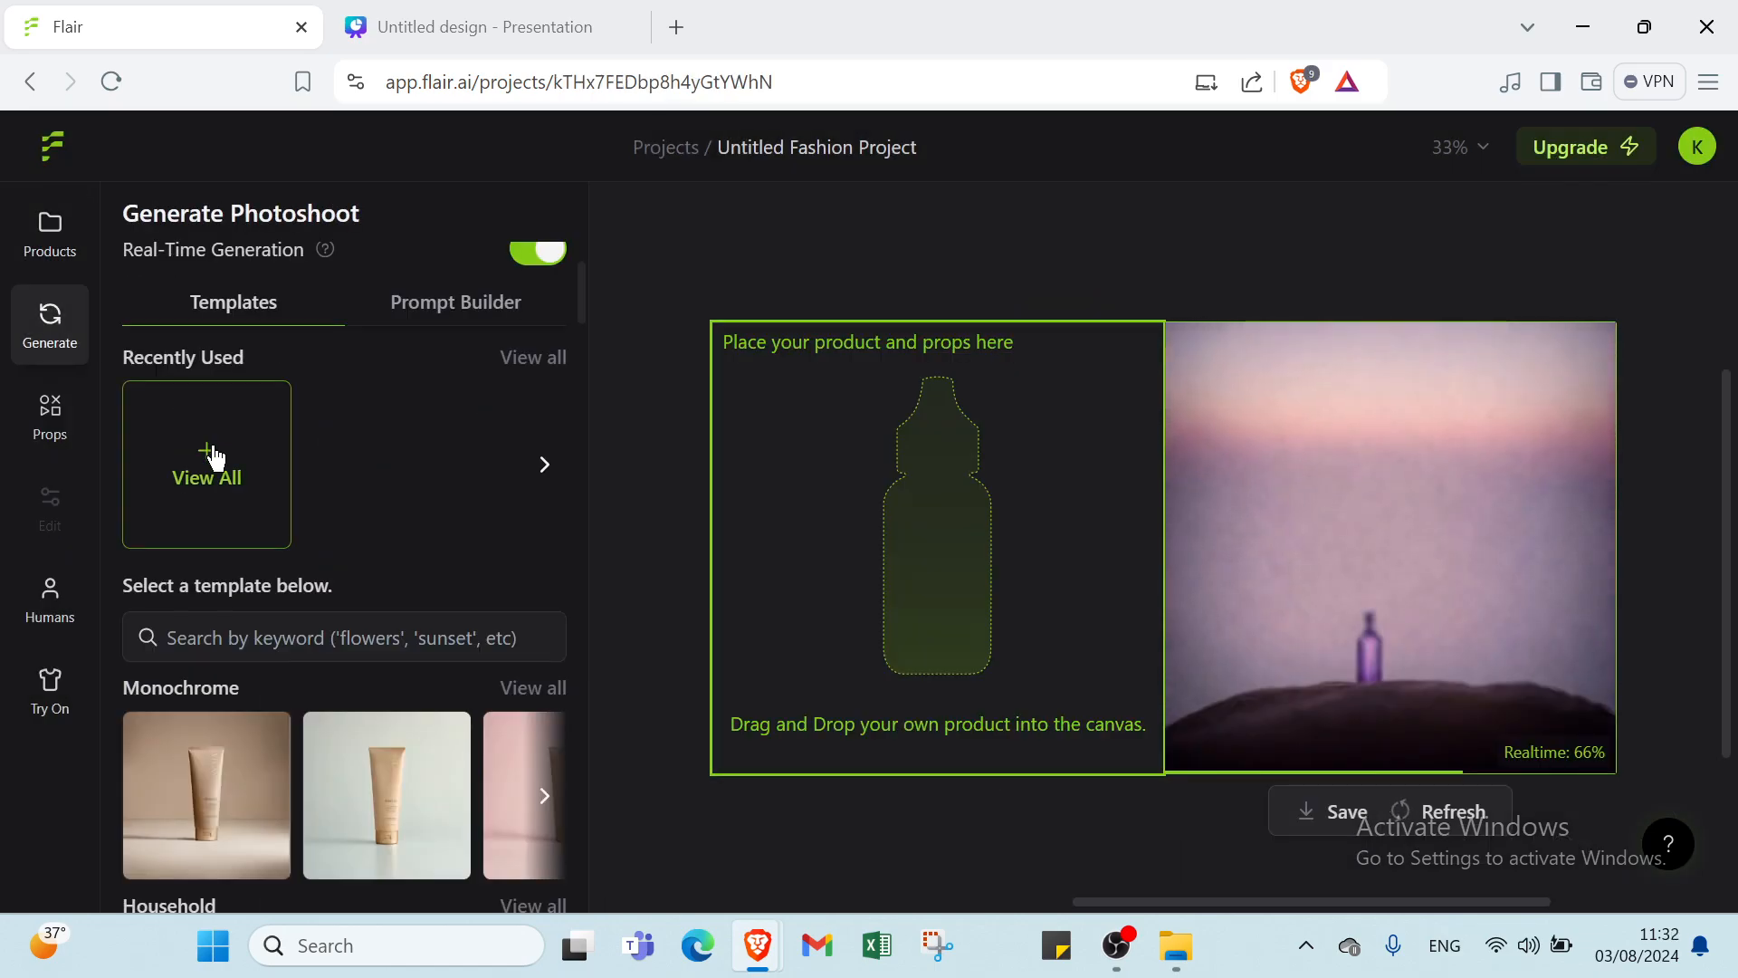
Step: Review the Prompt Builder's product, placement, number of results, reference image, color correction and strength settings
click(427, 319)
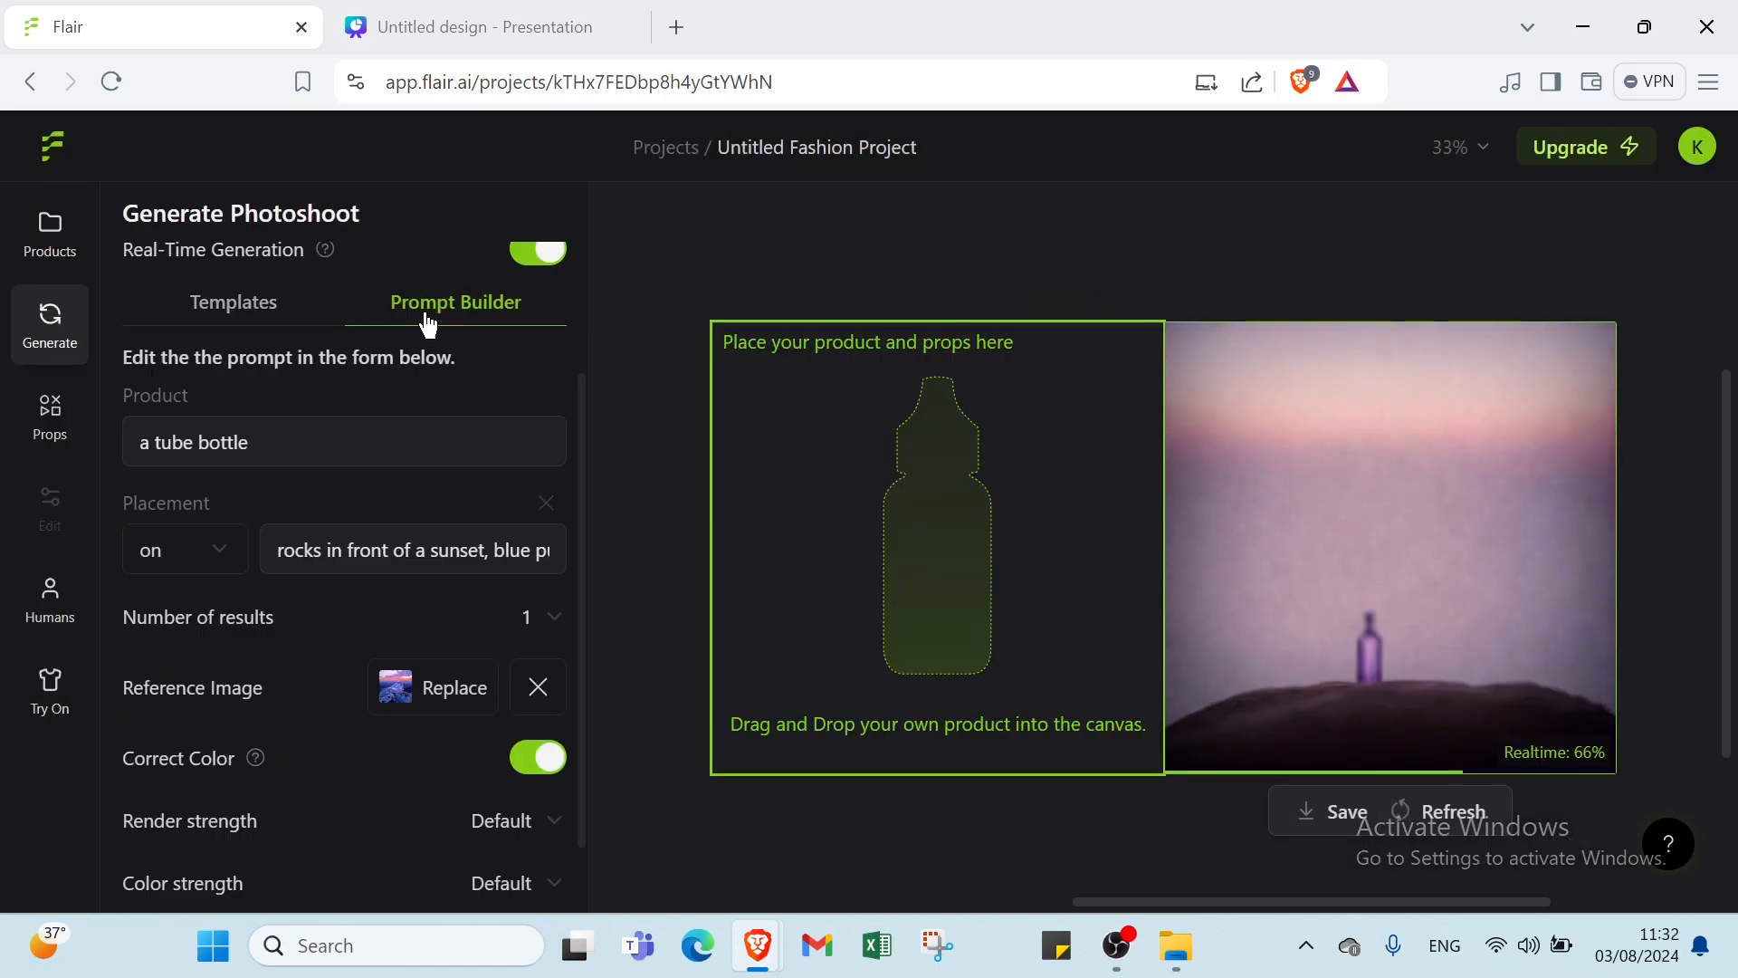
scroll(200, 457, down, 1)
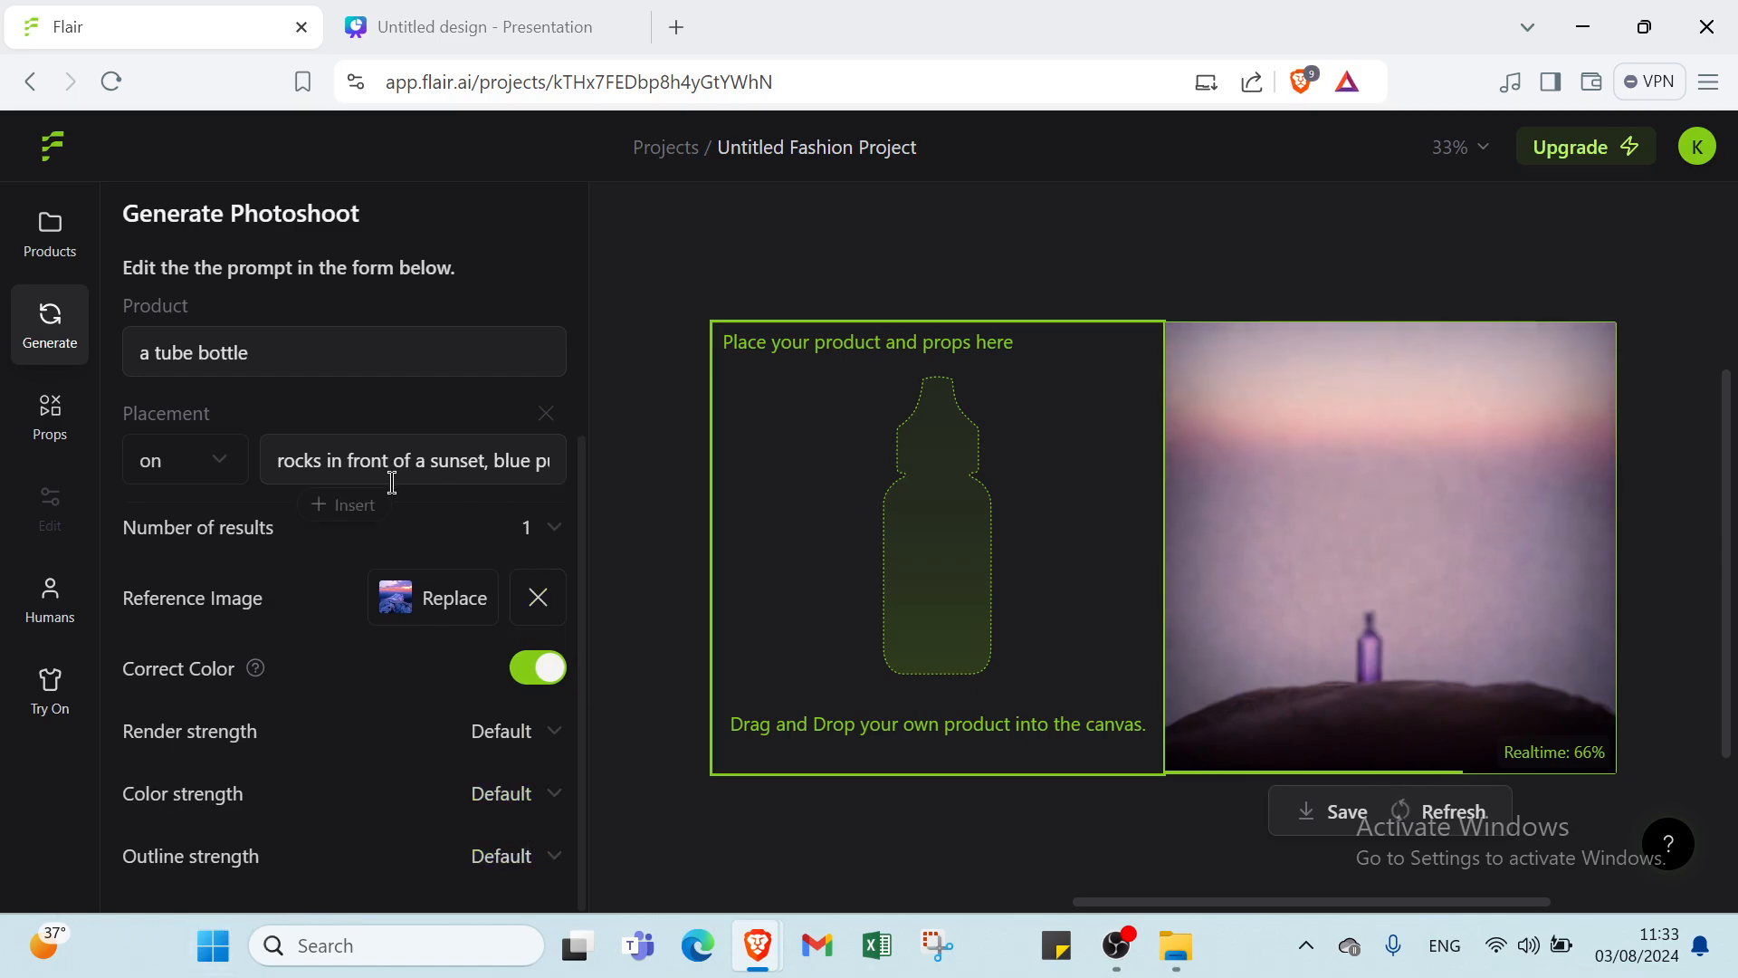
scroll(272, 469, up, 2)
scroll(302, 528, down, 2)
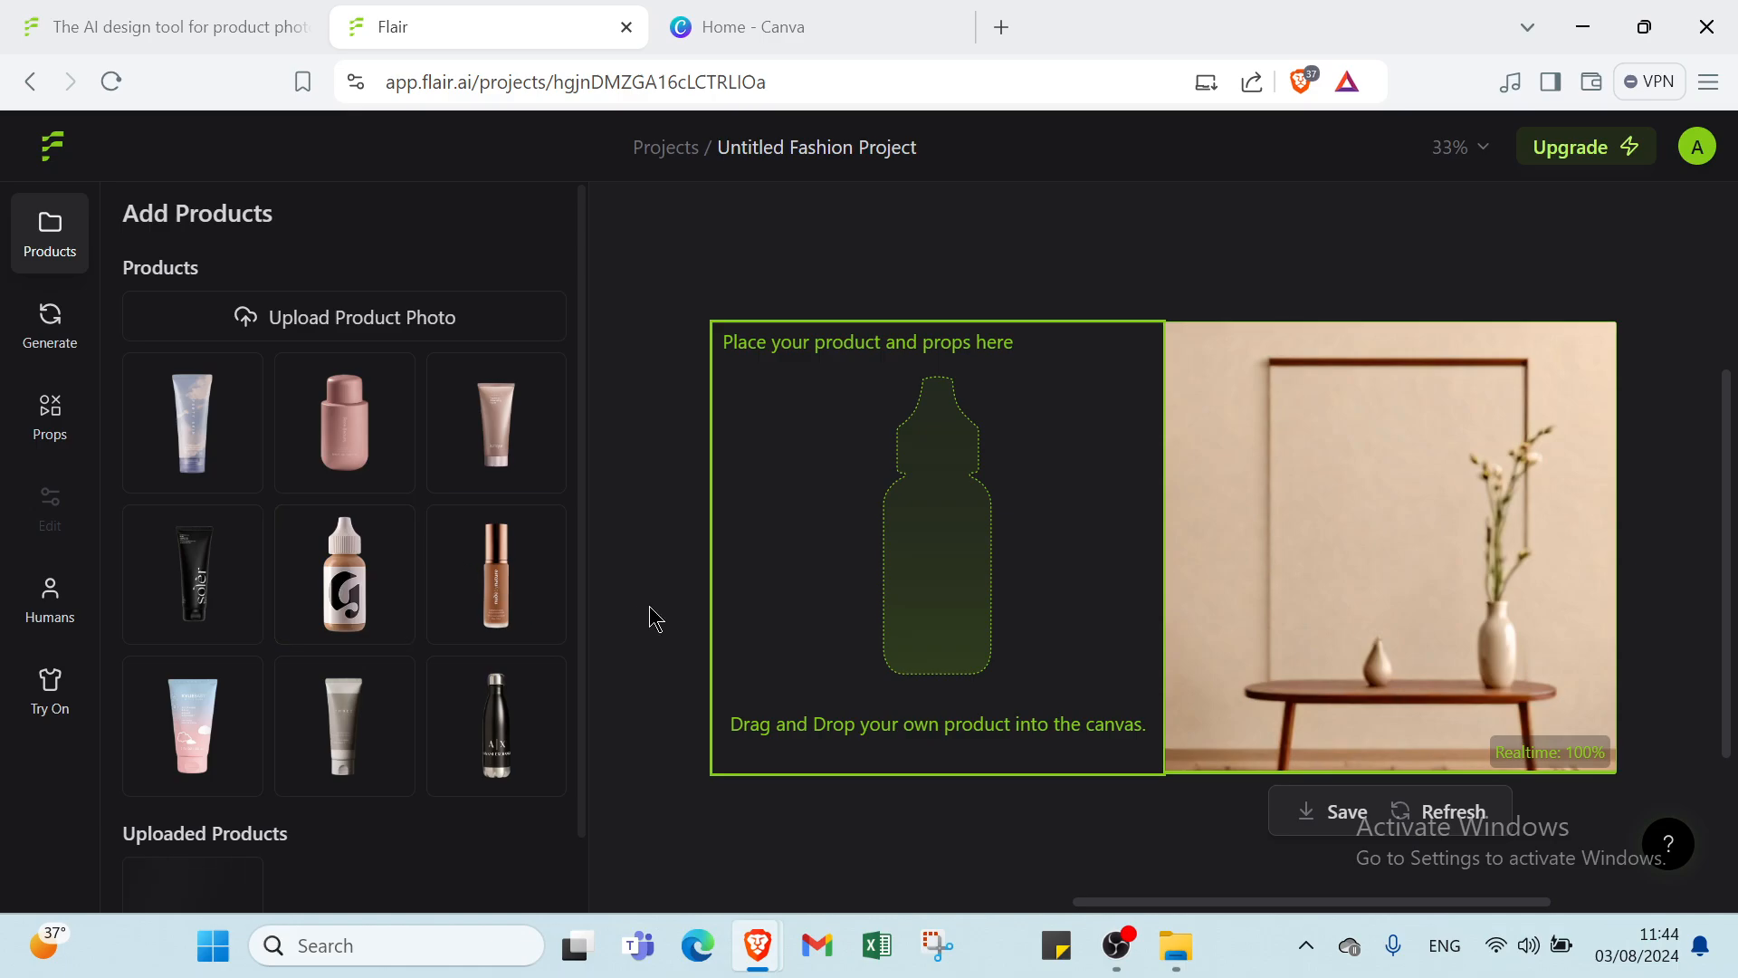
scroll(650, 619, down, 1)
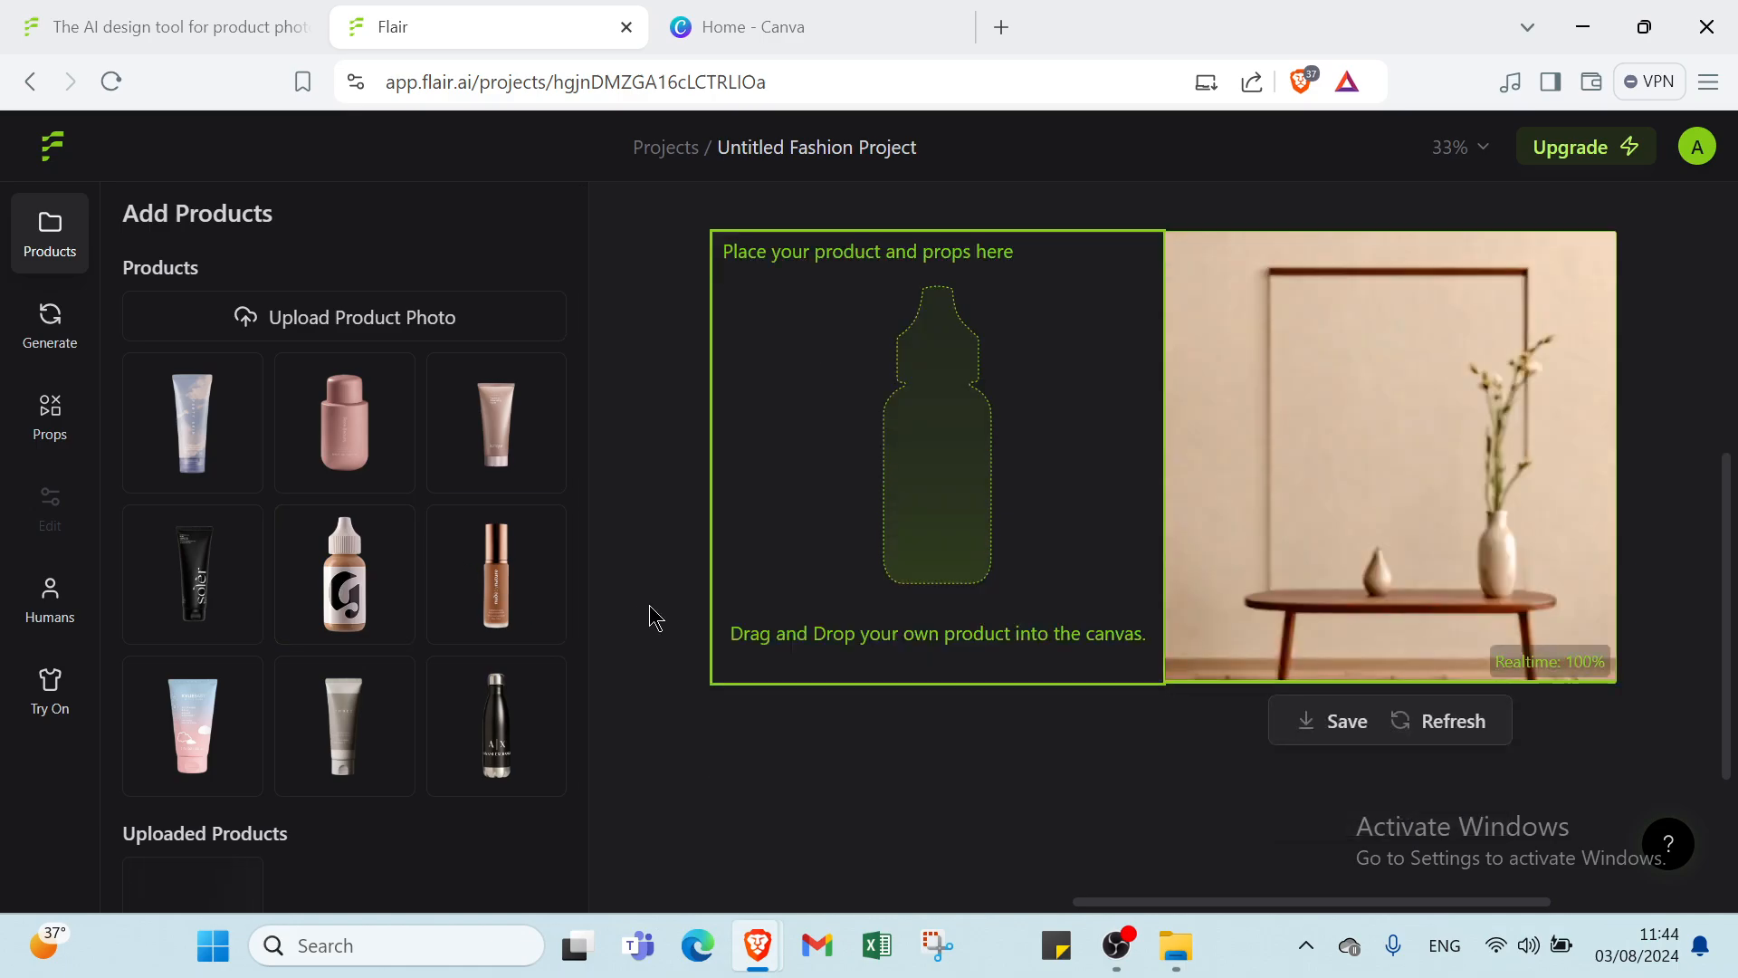